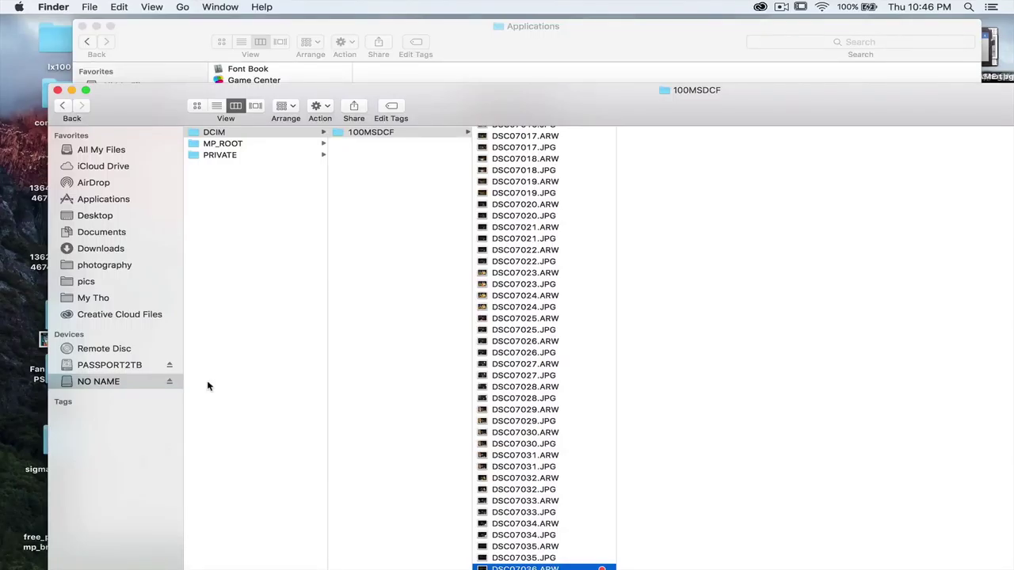
- Open DSC07036.ARW and DSC07038.ARW from Finder with Adobe Photoshop CC 2015.5
left_click_drag(573, 93, 529, 8)
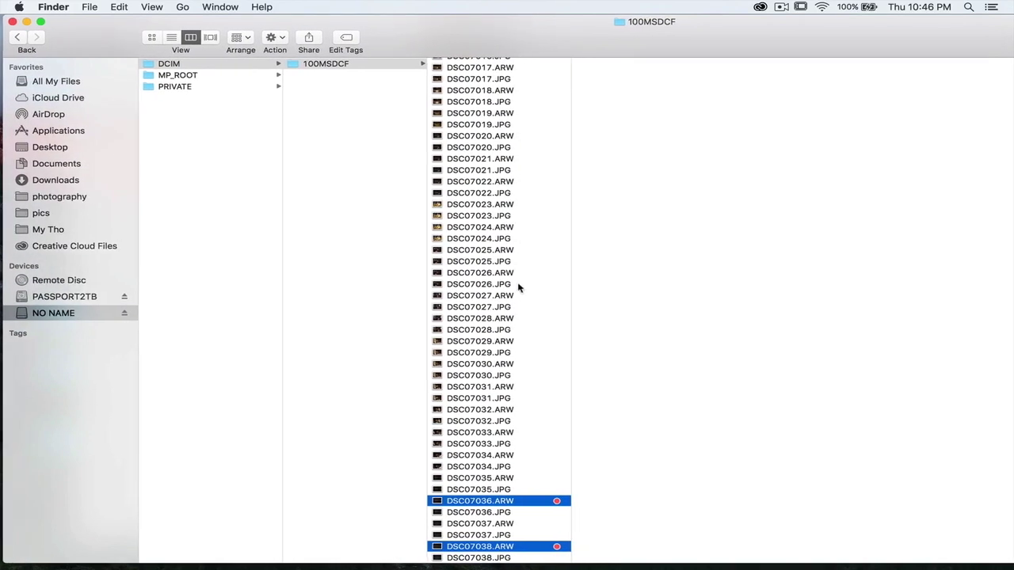
scroll(518, 289, "down", 2)
left_click_drag(549, 46, 545, 46)
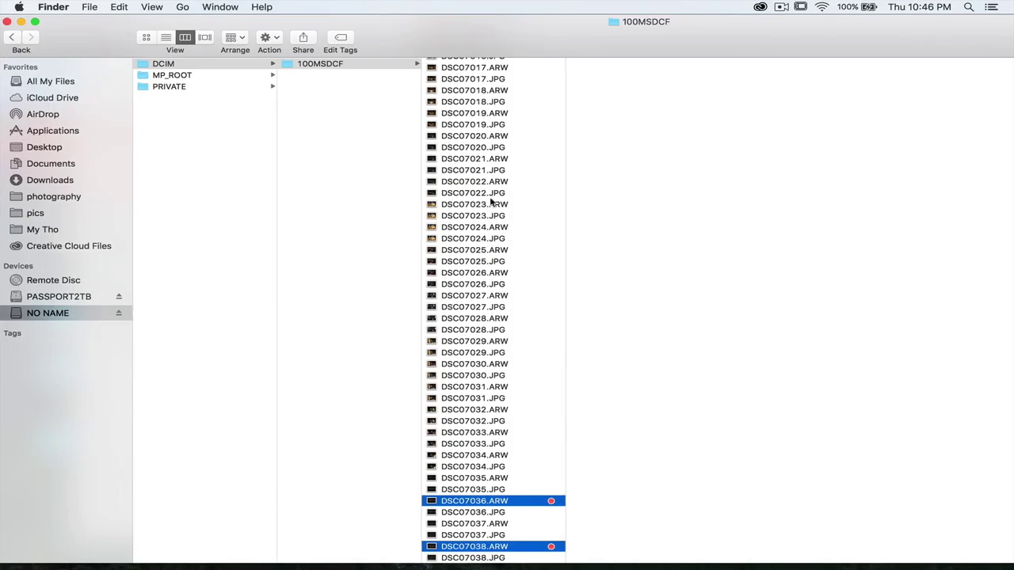
right_click(535, 505)
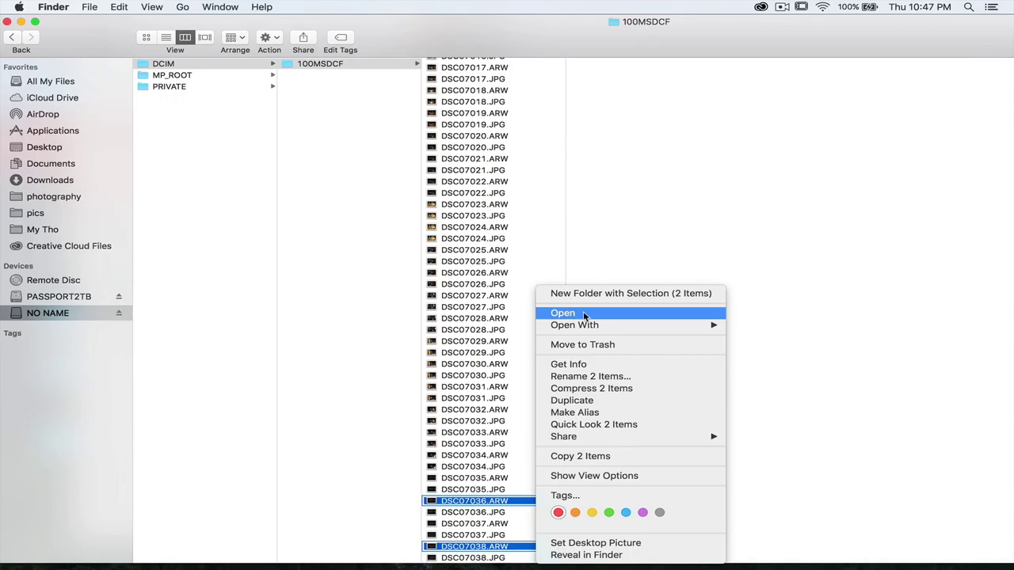
mouse_move(594, 324)
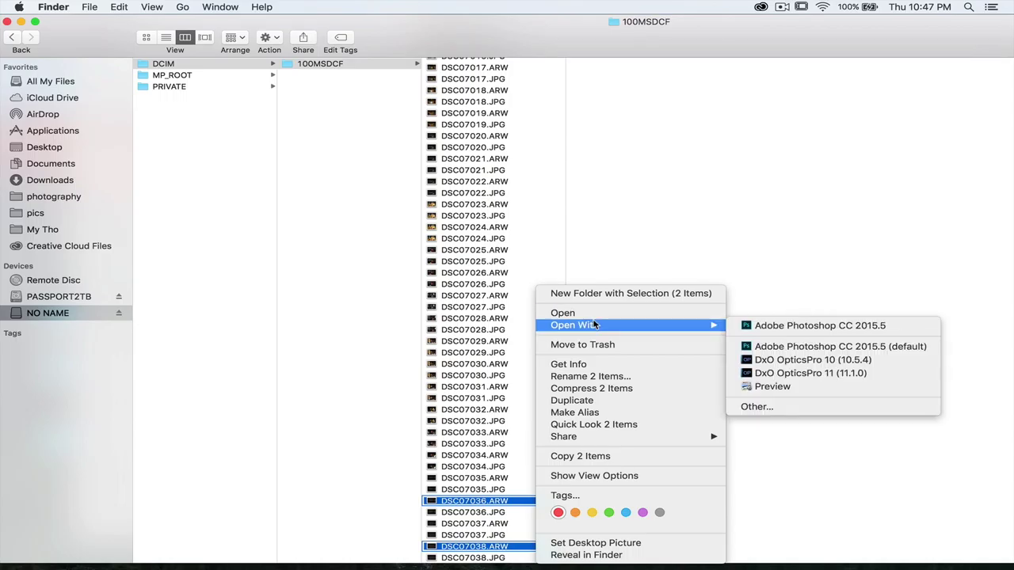
left_click(844, 325)
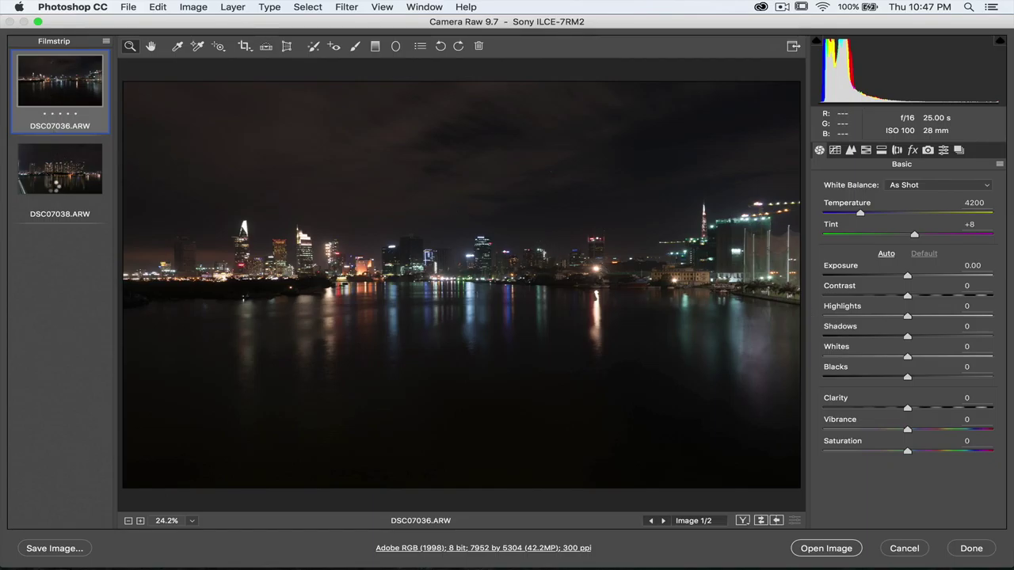
left_click(55, 180)
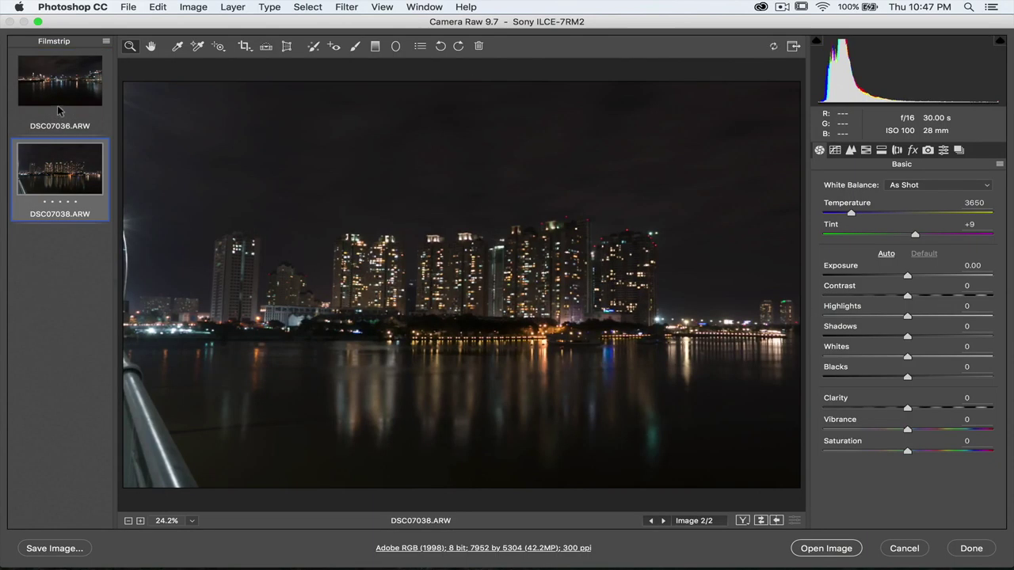
left_click(57, 107)
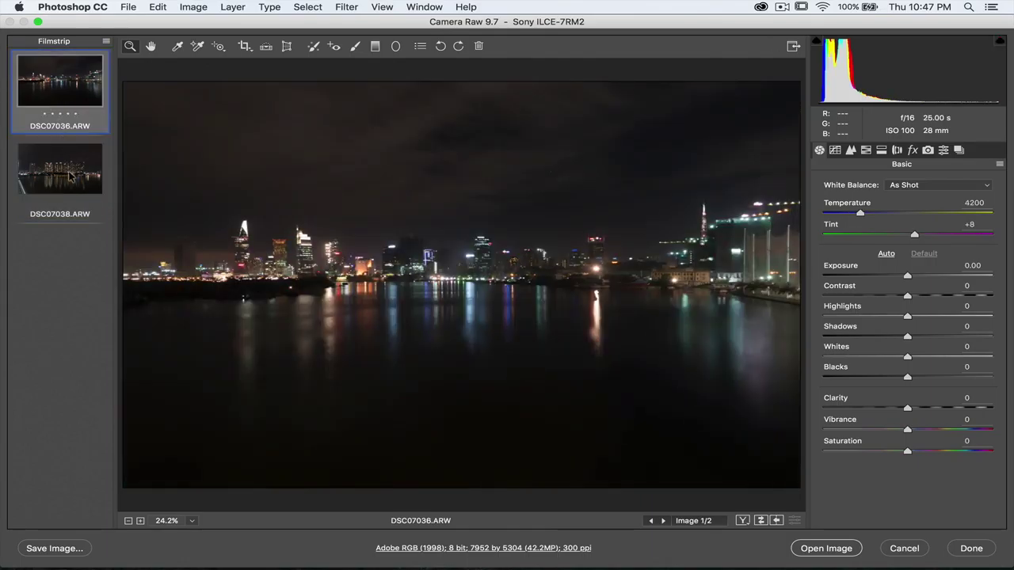
left_click(70, 176)
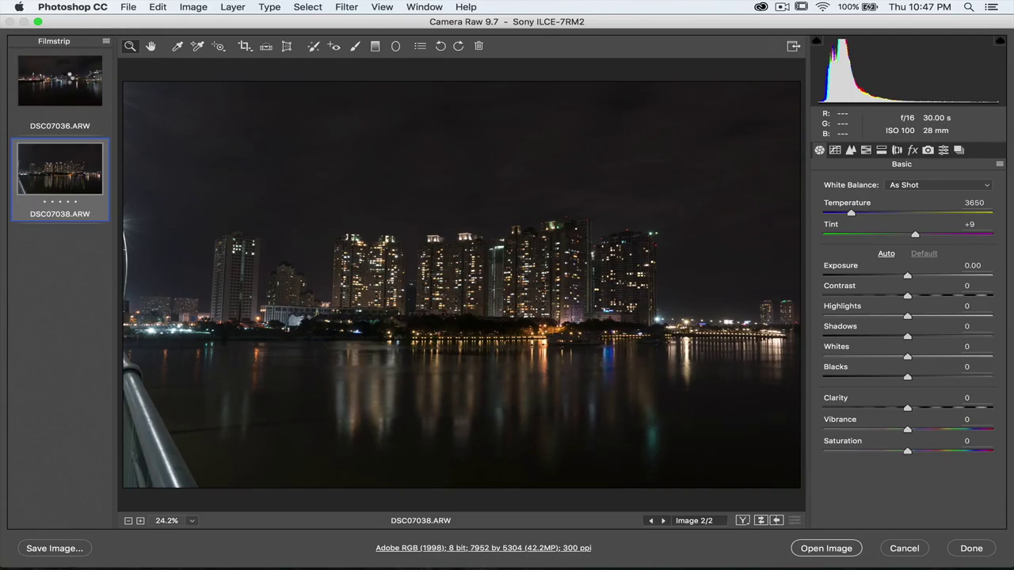
left_click(68, 80)
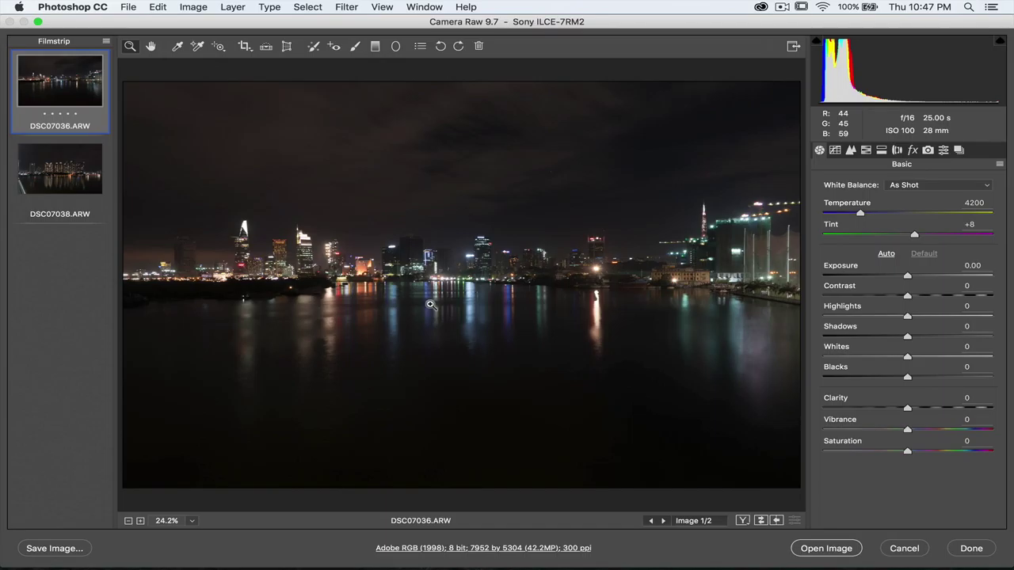
left_click(484, 298)
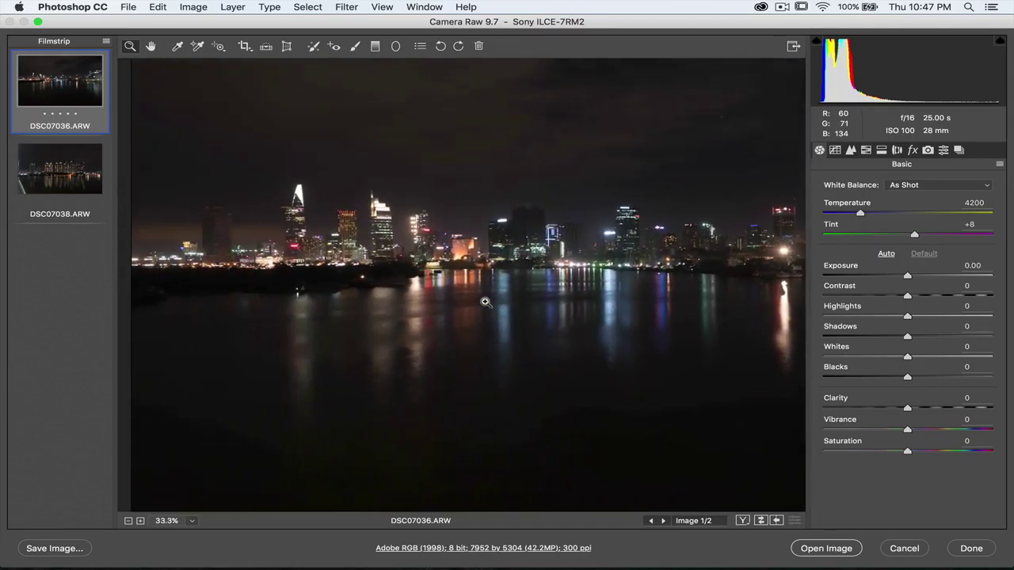
scroll(486, 302, "right", 5)
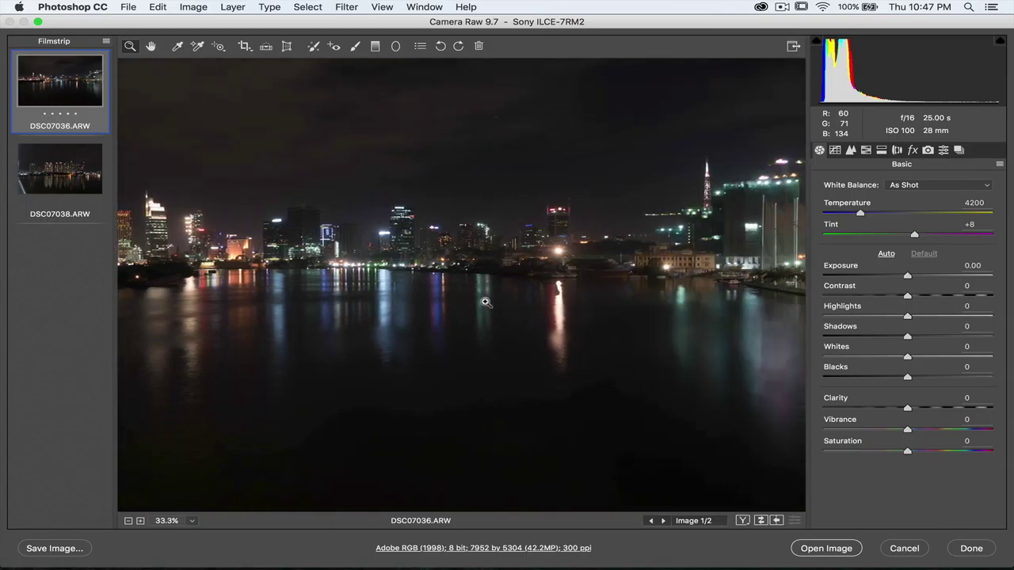
scroll(485, 302, "right", 5)
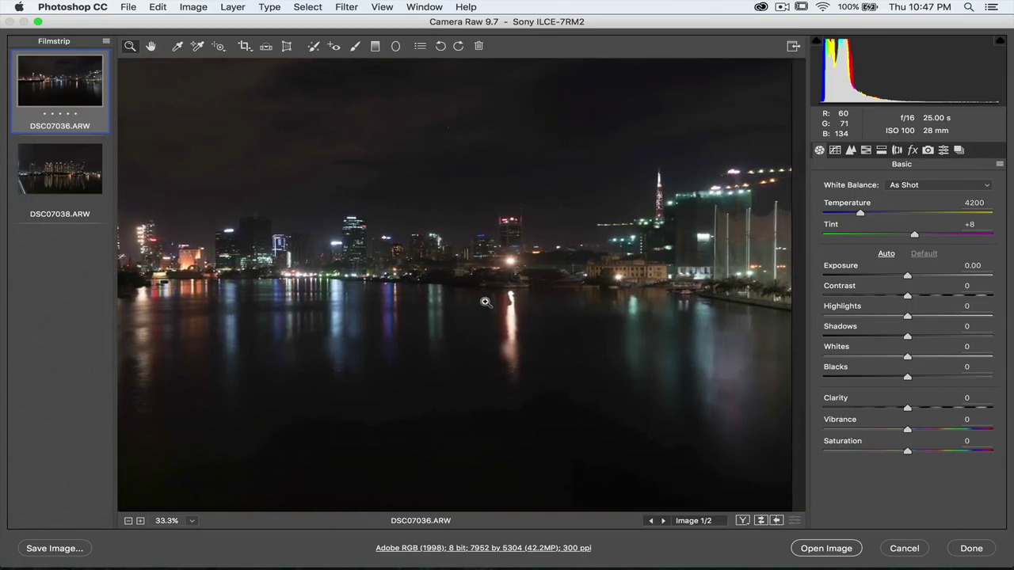
scroll(507, 329, "left", 10)
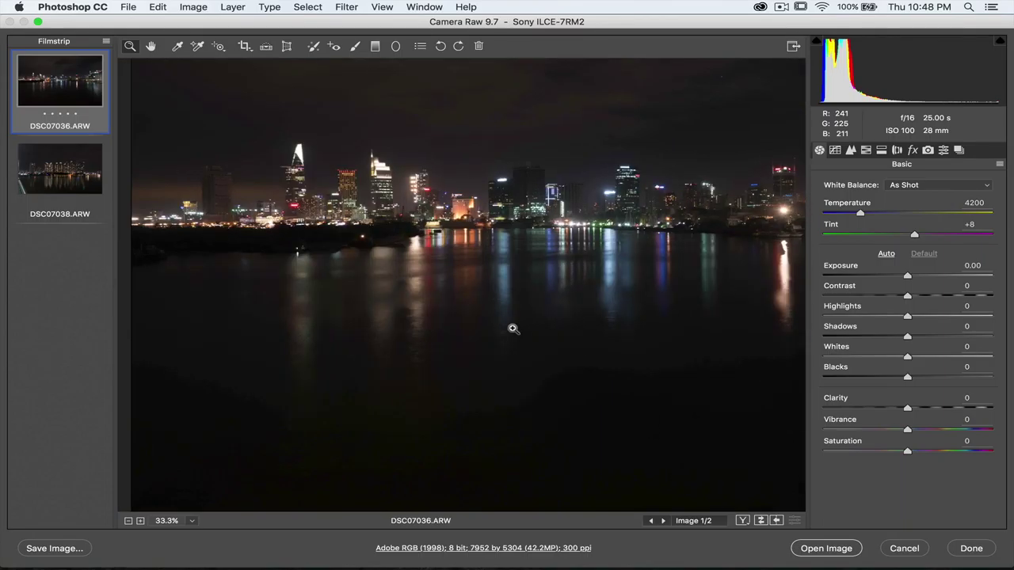
scroll(512, 329, "up", 5)
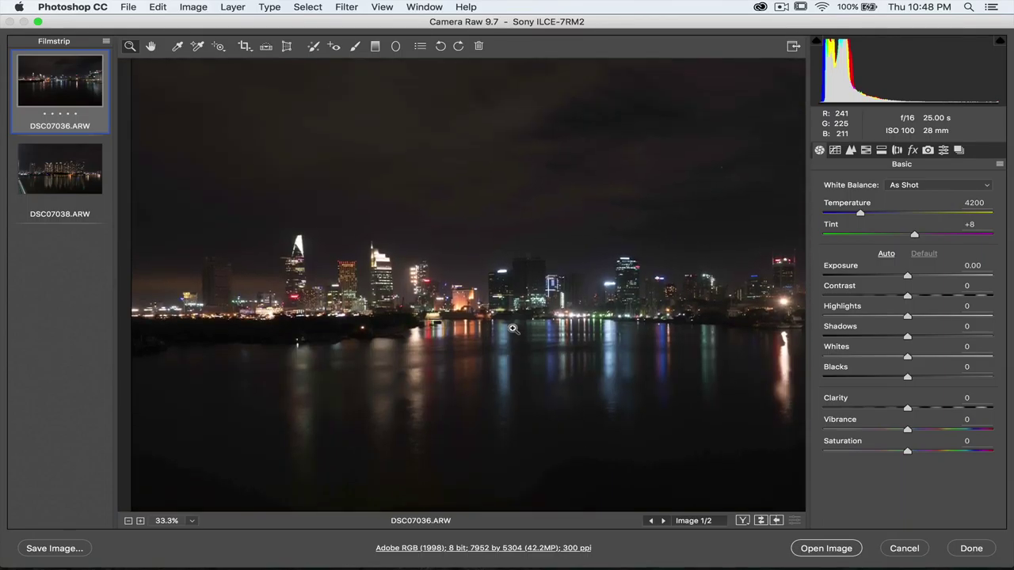
left_click(625, 207)
scroll(625, 207, "down", 10)
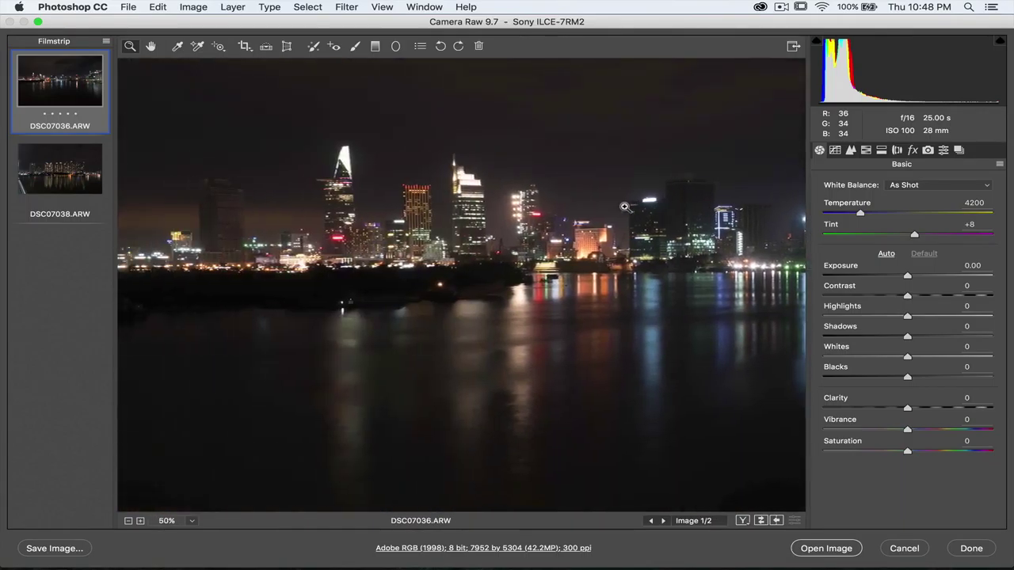
scroll(341, 298, "up", 6)
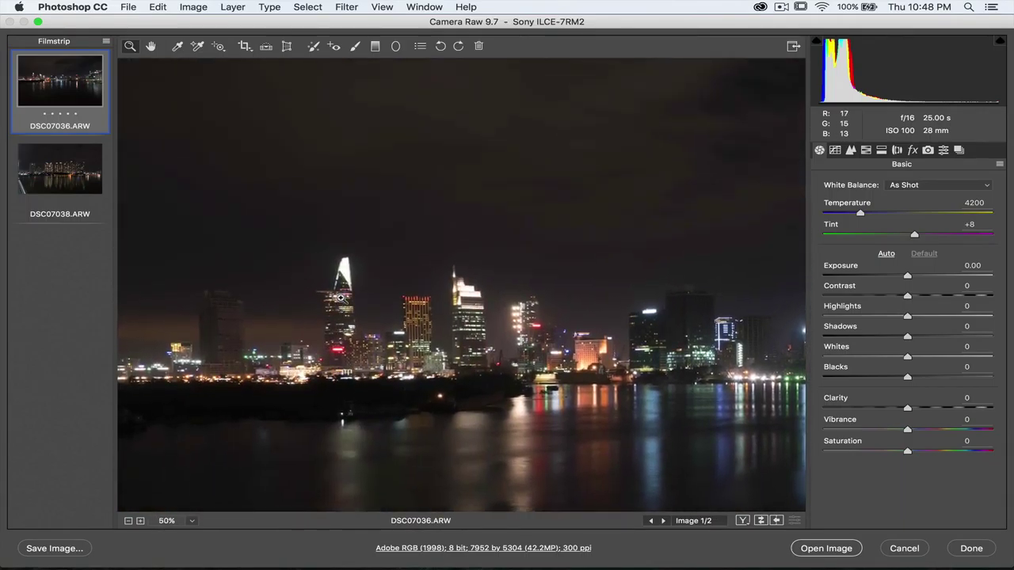
left_click(129, 522)
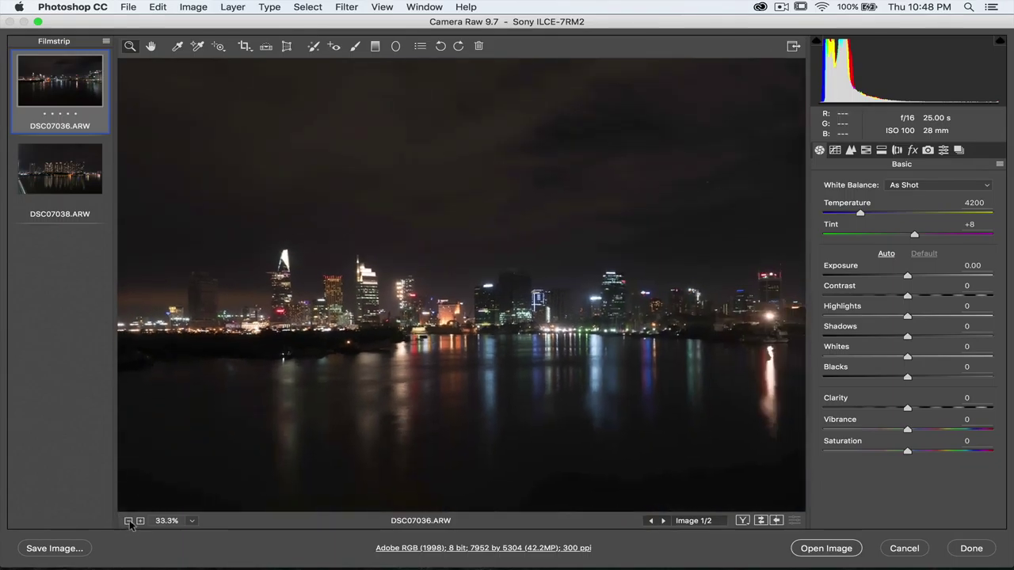
left_click(129, 522)
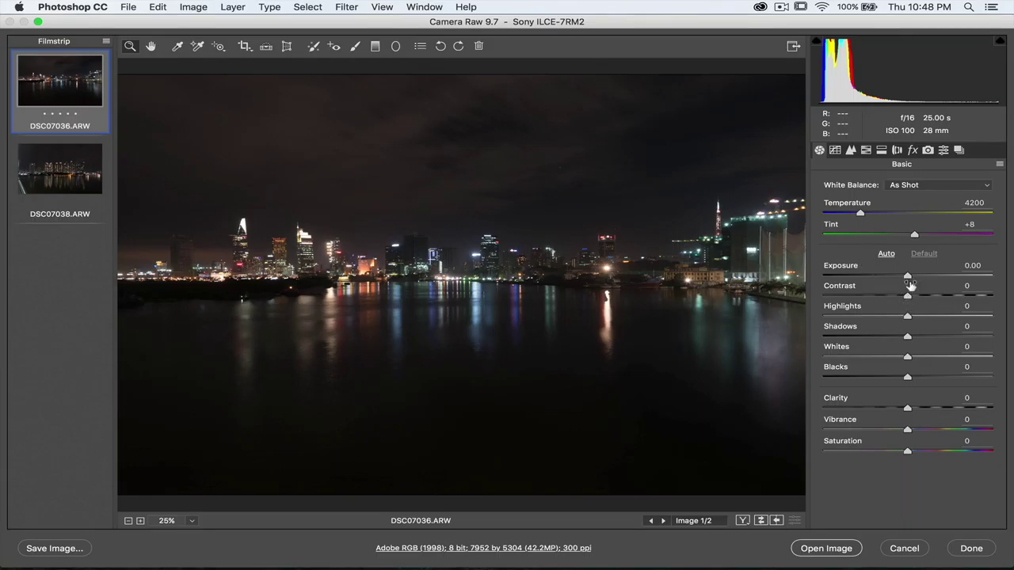
- Set Exposure +1.55, Contrast +35, Blacks −39 with clipping preview, Clarity +44, and lower Highlights
left_click_drag(907, 275, 934, 276)
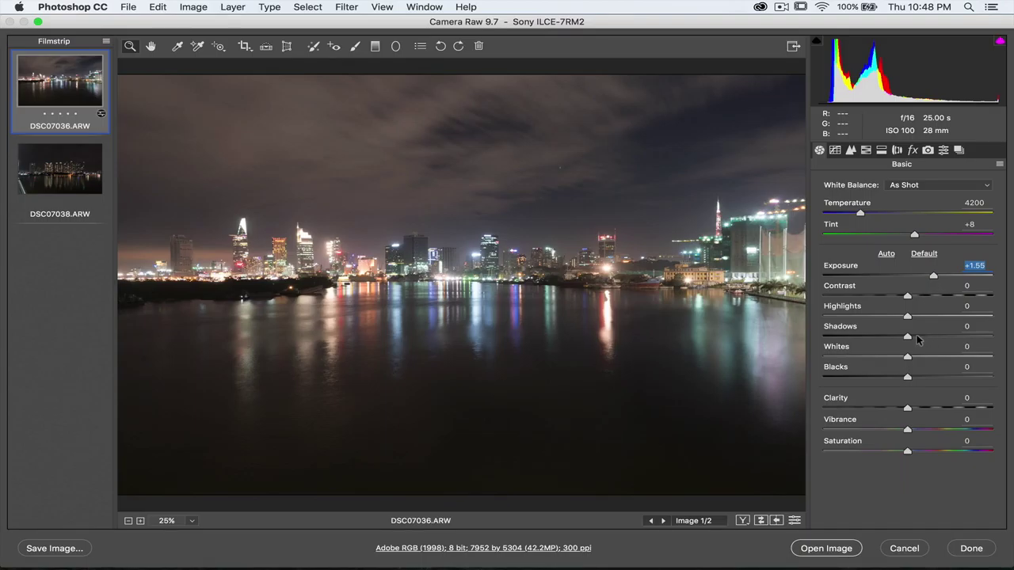
left_click_drag(908, 297, 937, 297)
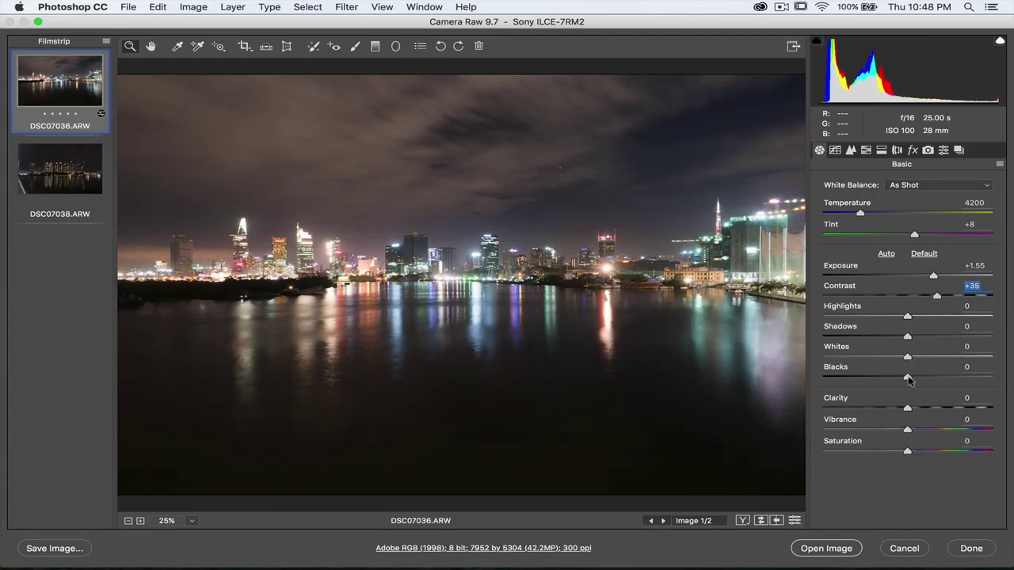
key("alt")
mouse_move(908, 378)
left_mouse_down()
mouse_move(874, 379)
mouse_move(911, 360)
left_mouse_up()
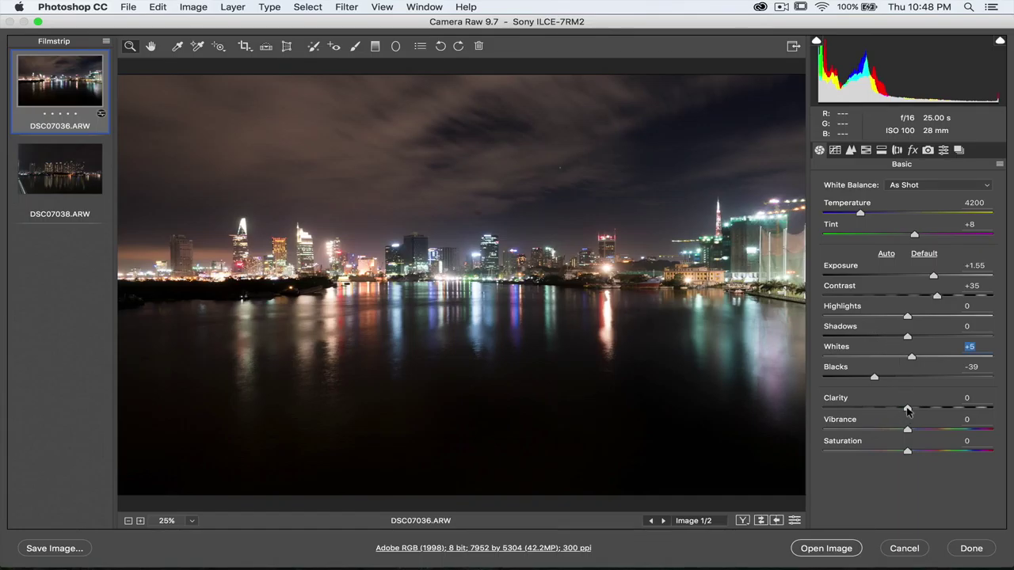
left_click_drag(907, 409, 948, 408)
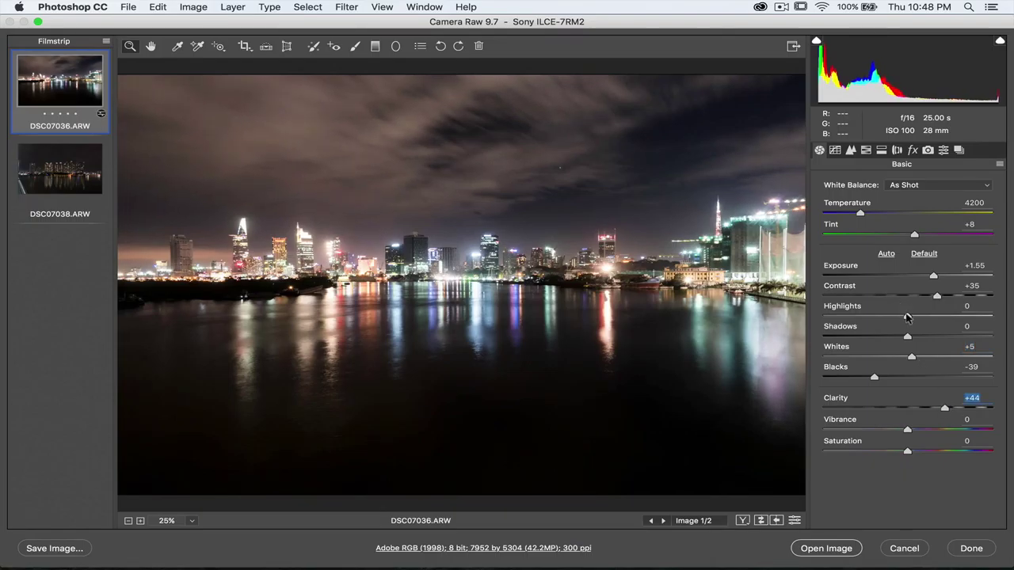
left_click_drag(908, 317, 851, 317)
- Zoom to 66.7% on the skyline and drag Highlights fully down to −100
left_click(425, 340)
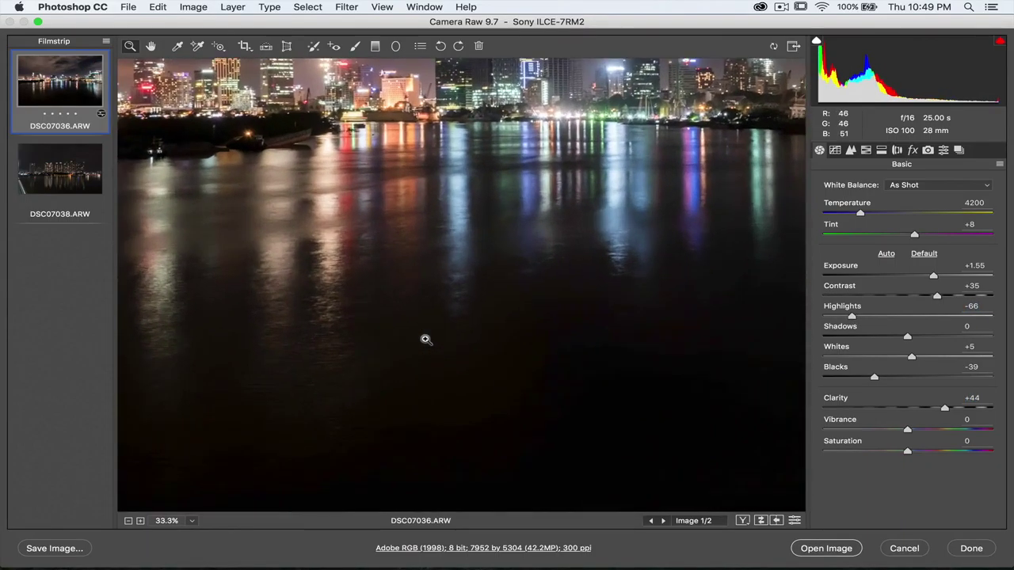
left_click(425, 339)
left_click(425, 340)
scroll(426, 340, "up", 10)
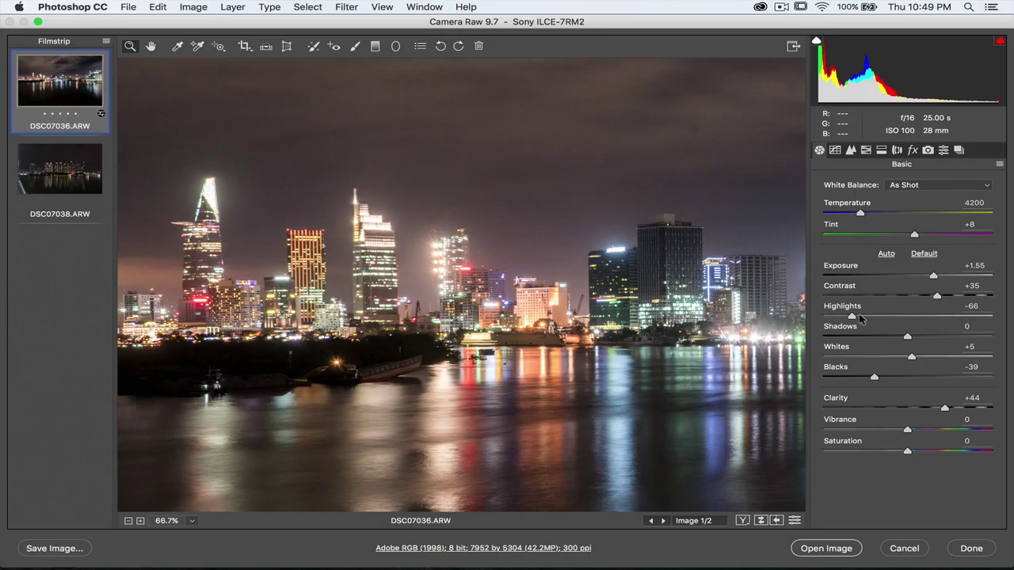
mouse_move(852, 317)
left_mouse_down()
mouse_move(828, 319)
mouse_move(869, 316)
mouse_move(851, 316)
left_mouse_up()
left_click_drag(853, 317, 808, 315)
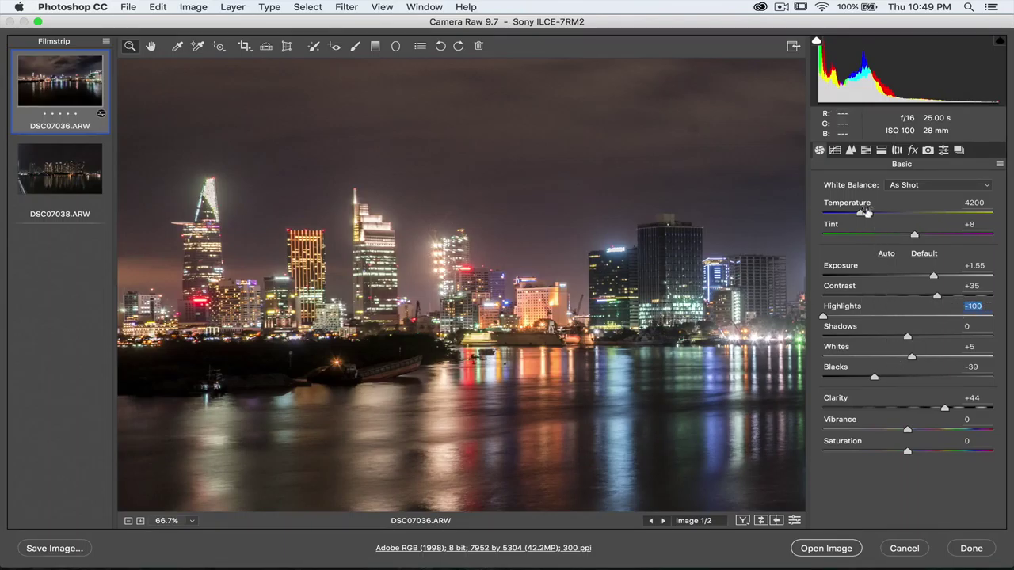
- Darken the brightest tones slightly on the Tone Curve
left_click(837, 151)
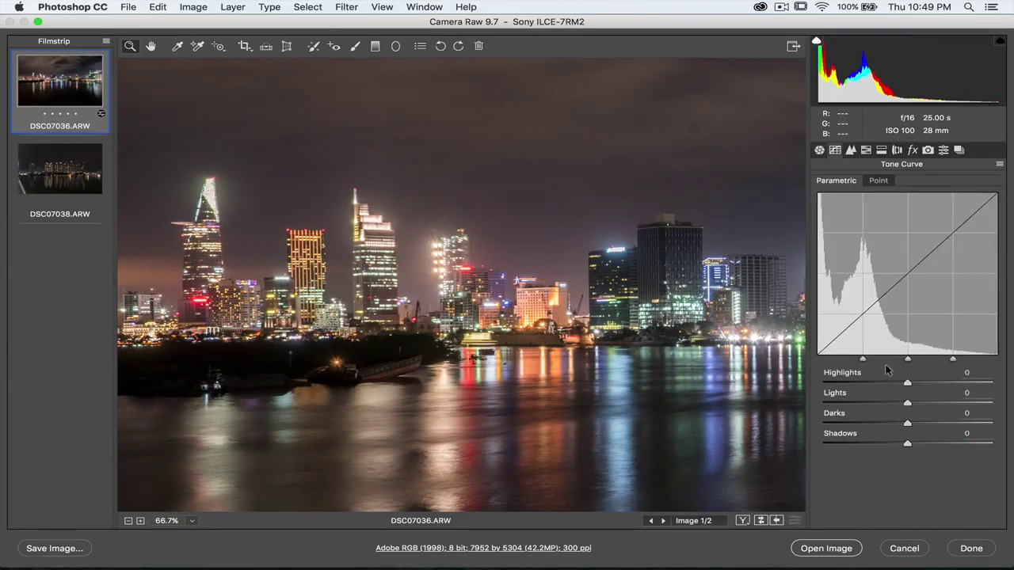
mouse_move(906, 384)
left_mouse_down()
mouse_move(865, 383)
mouse_move(903, 383)
left_mouse_up()
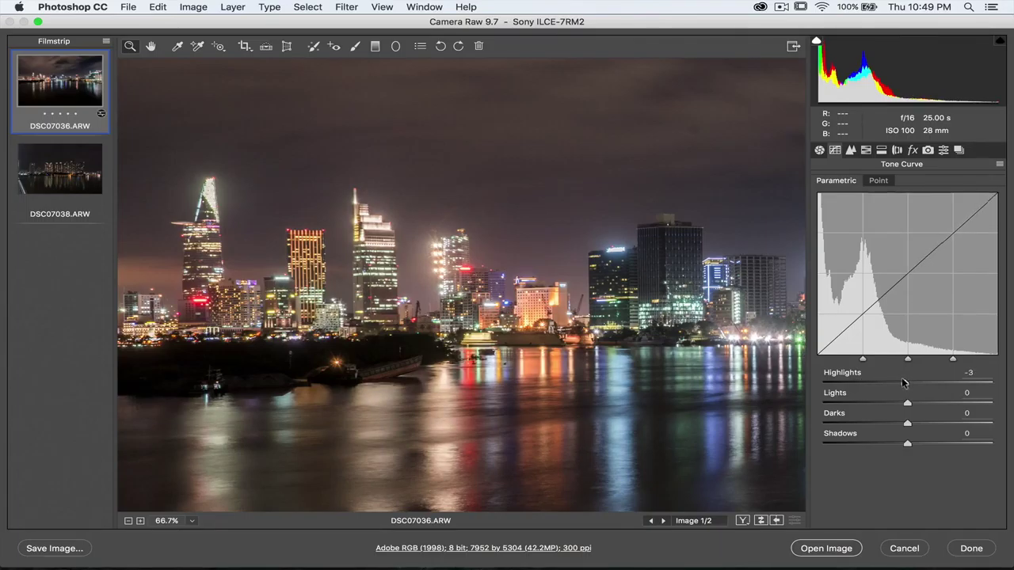
left_click(819, 150)
- Compare with the original and raise Saturation to +18 for richer skyline colour
left_click(128, 520)
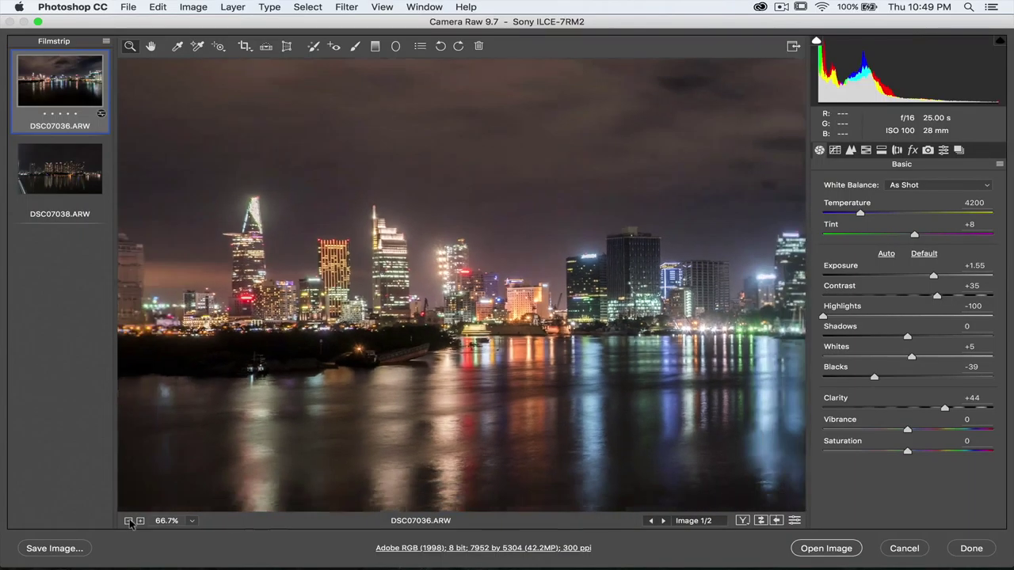
left_click(128, 520)
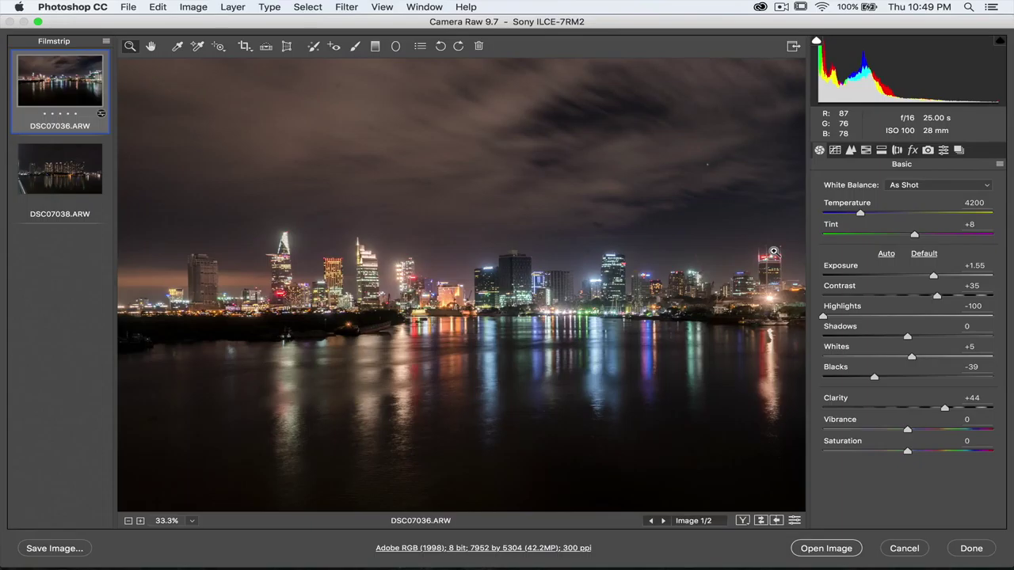
key("p")
key("p")
key("p")
key("p")
left_click_drag(907, 452, 909, 430)
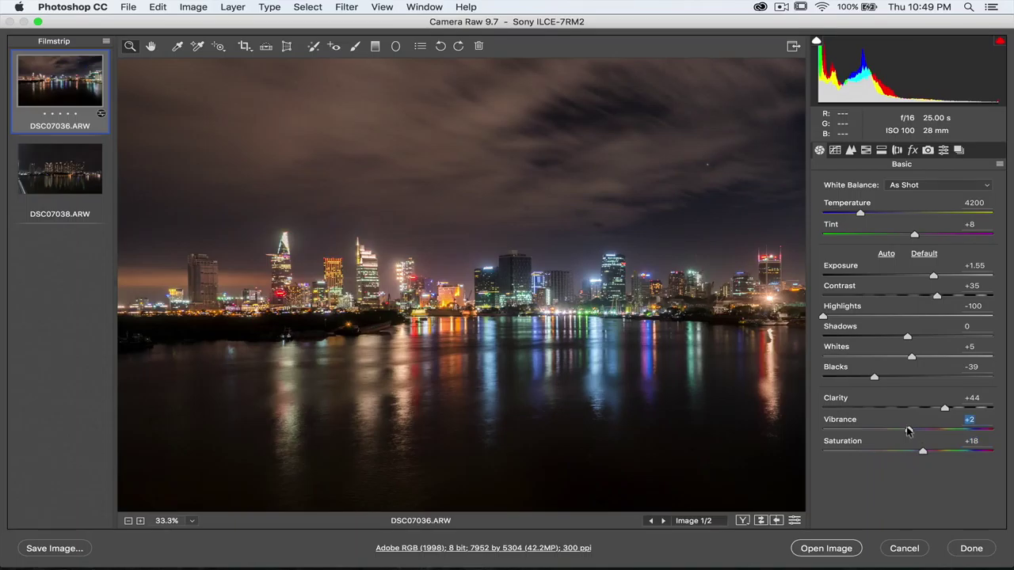
left_click(620, 230)
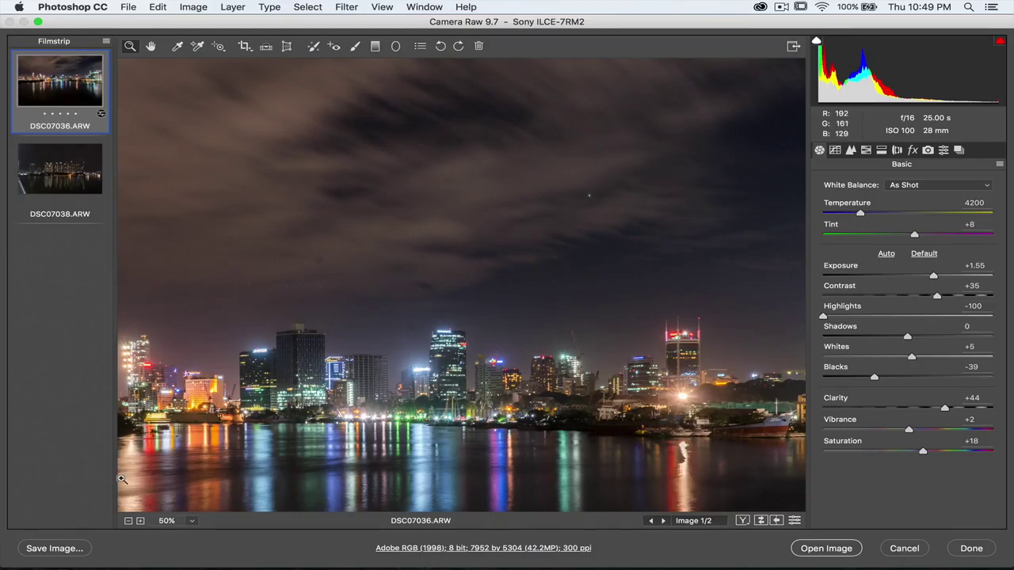
left_click(127, 521)
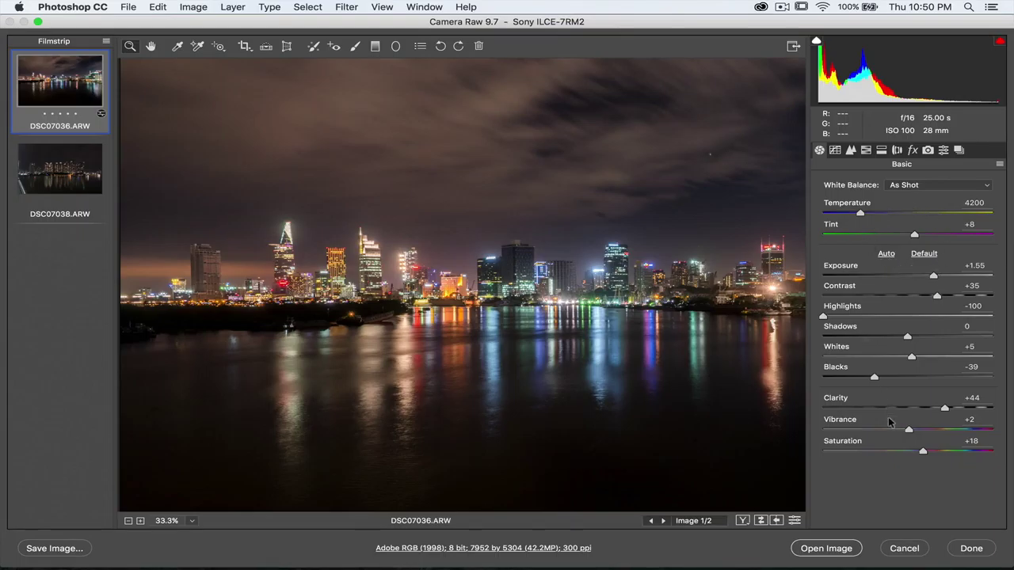
- Set Detail sharpening Amount to 22 and Masking to 5, checking the towers at 100%
left_click(835, 150)
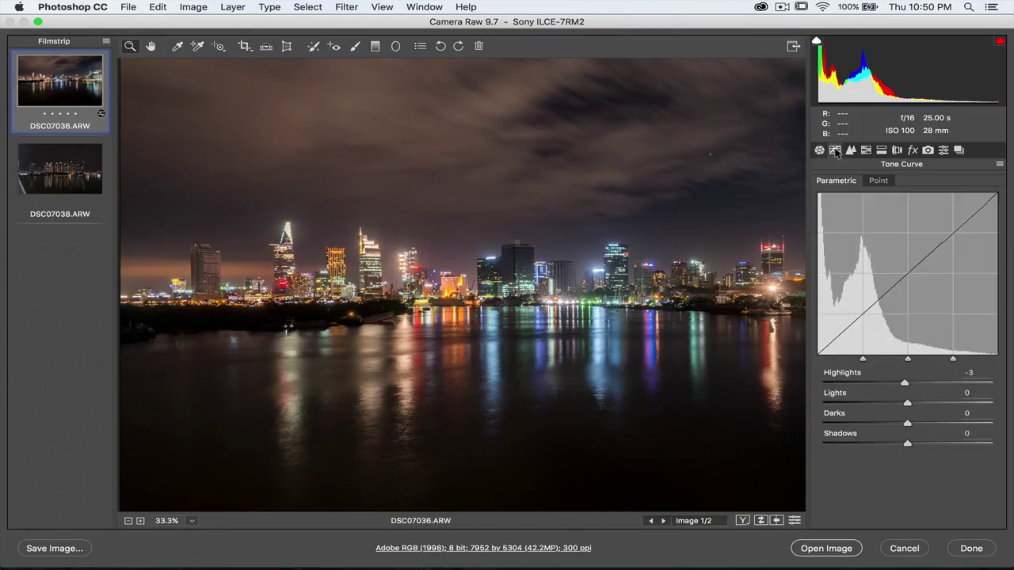
left_click(581, 285)
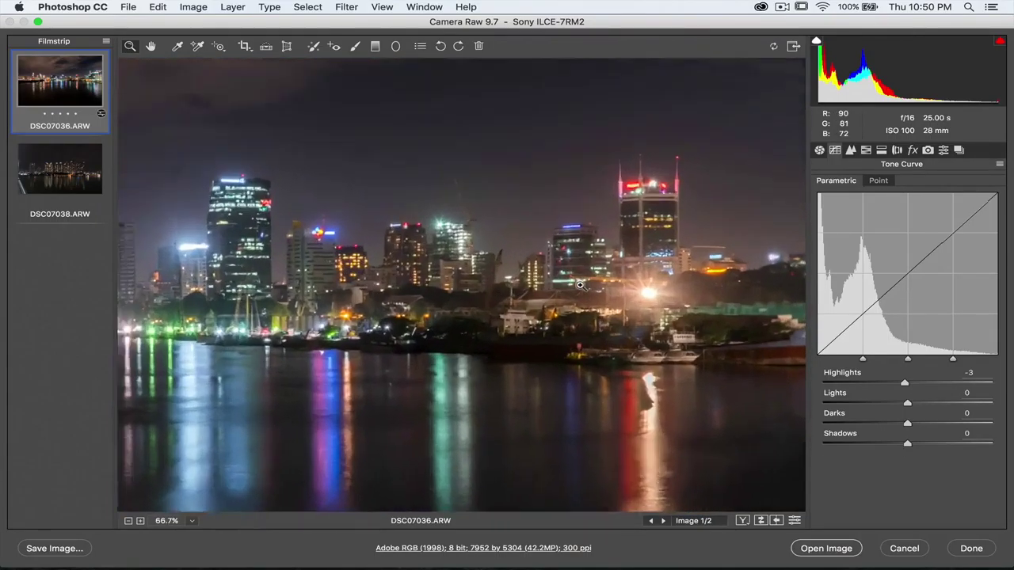
left_click(580, 285)
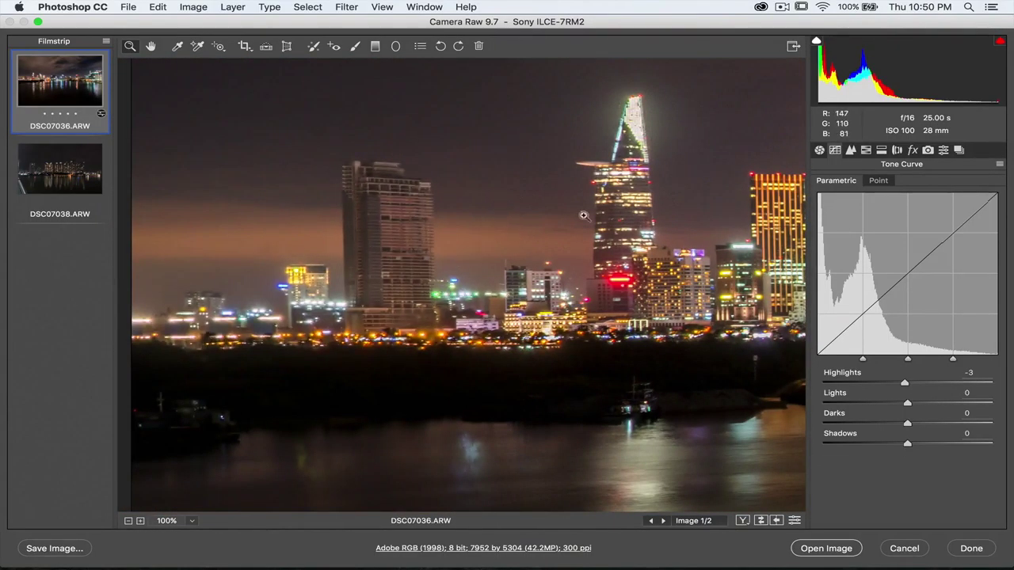
left_click(851, 151)
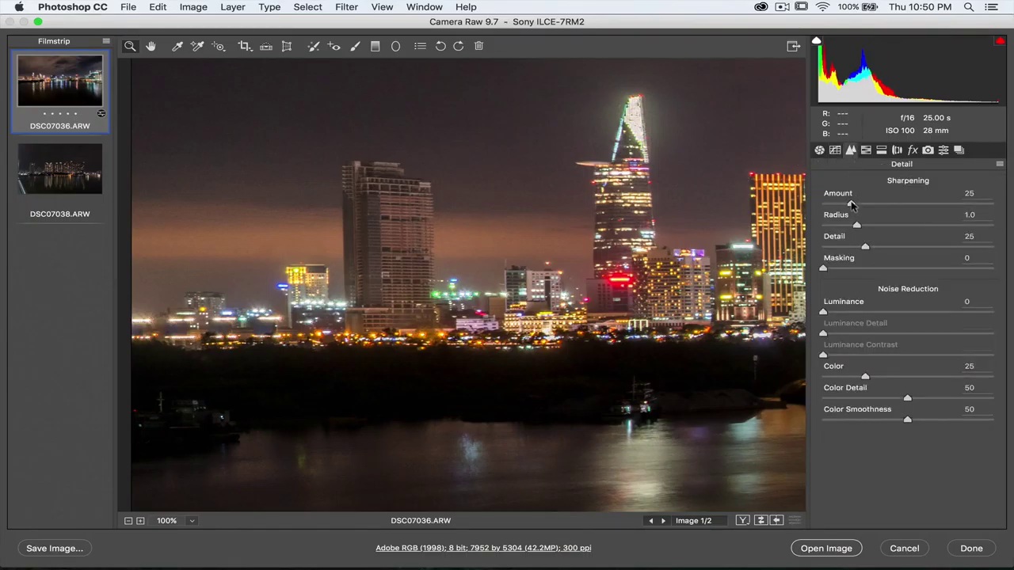
left_click_drag(837, 203, 861, 200)
left_click(847, 200)
left_click(129, 521)
left_click(129, 521)
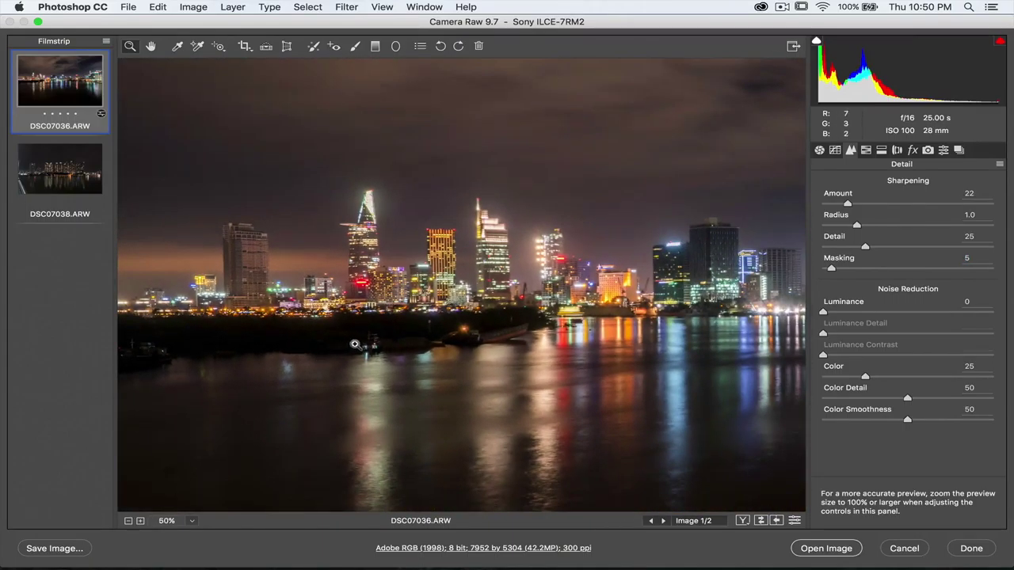
left_click(128, 521)
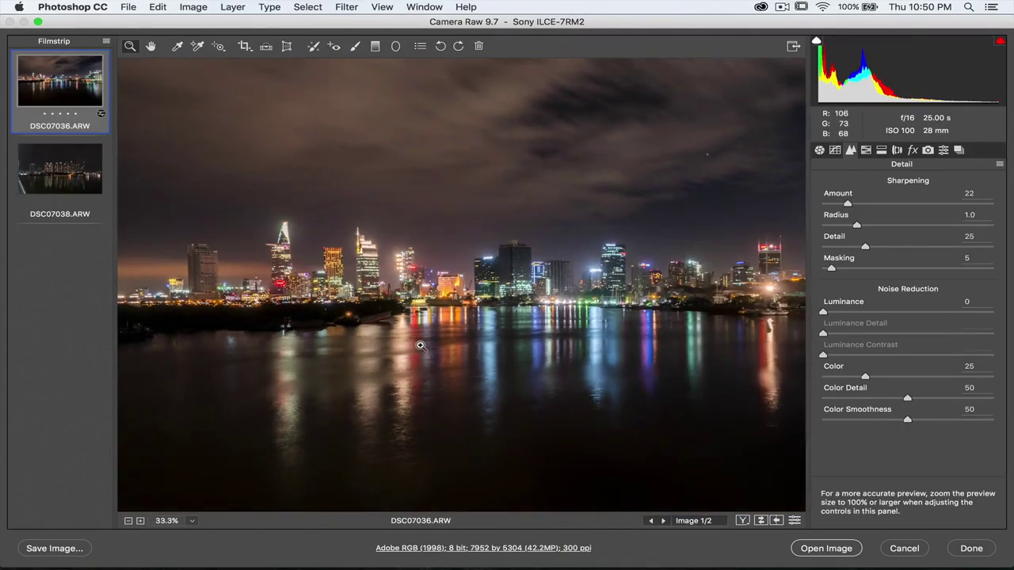
scroll(421, 346, "down", 2)
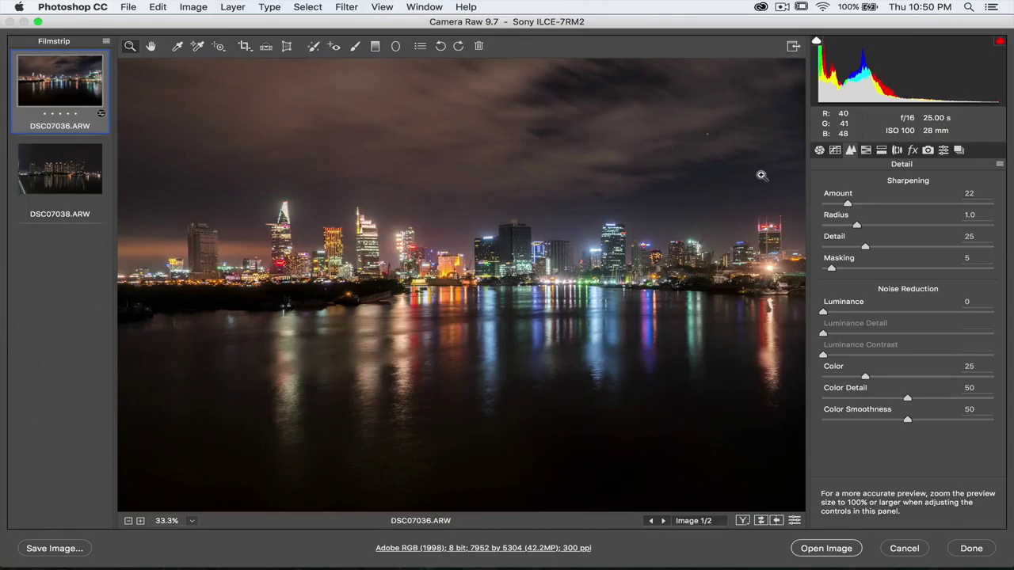
- Lift the Tone Curve Shadows to +5
left_click(835, 151)
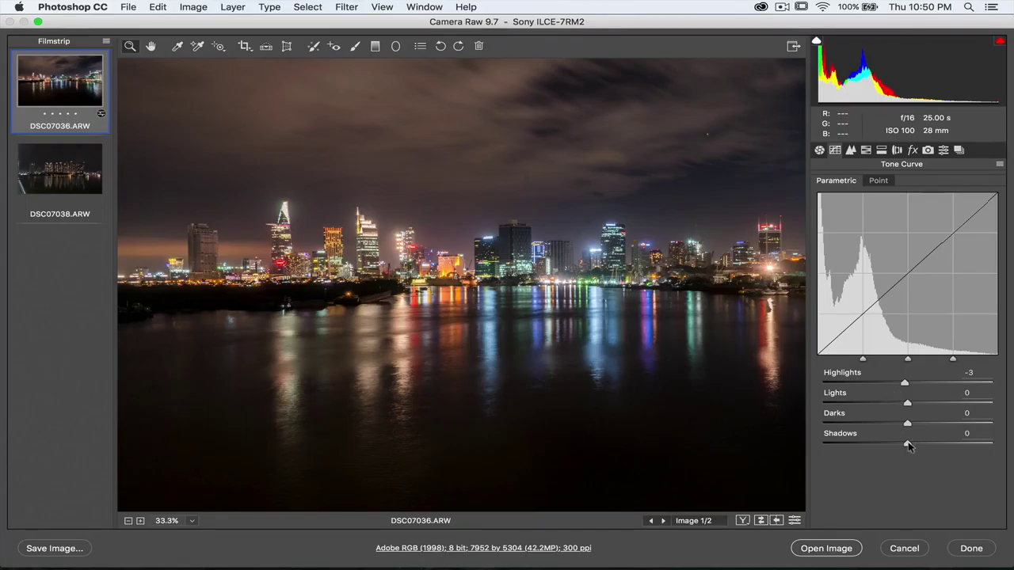
mouse_move(908, 446)
left_mouse_down()
mouse_move(976, 444)
mouse_move(914, 444)
left_mouse_up()
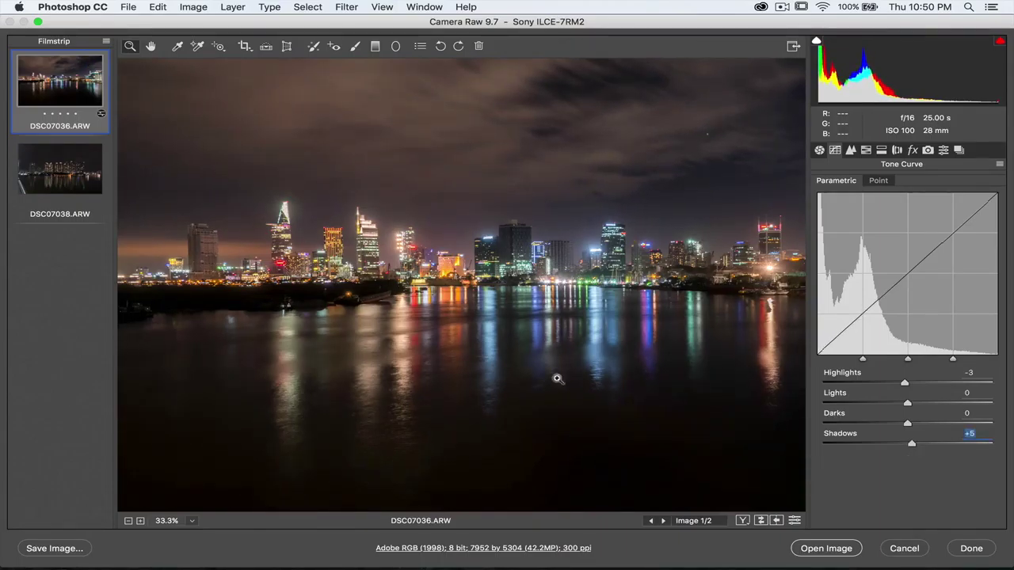
left_click(819, 151)
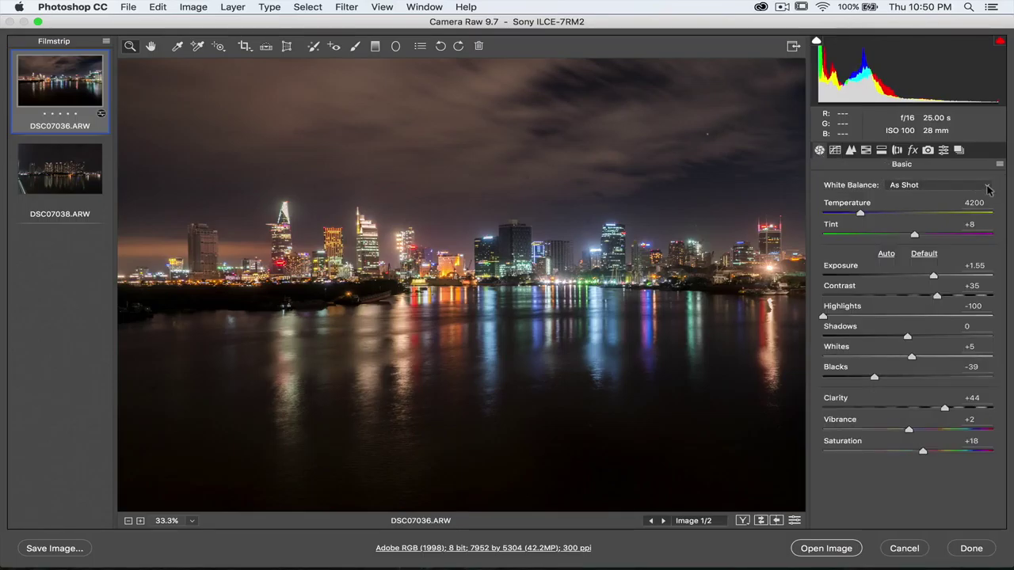
- Apply Auto then Fluorescent white balance and push Tint to +35 for a cool 3800 cast
left_click(988, 187)
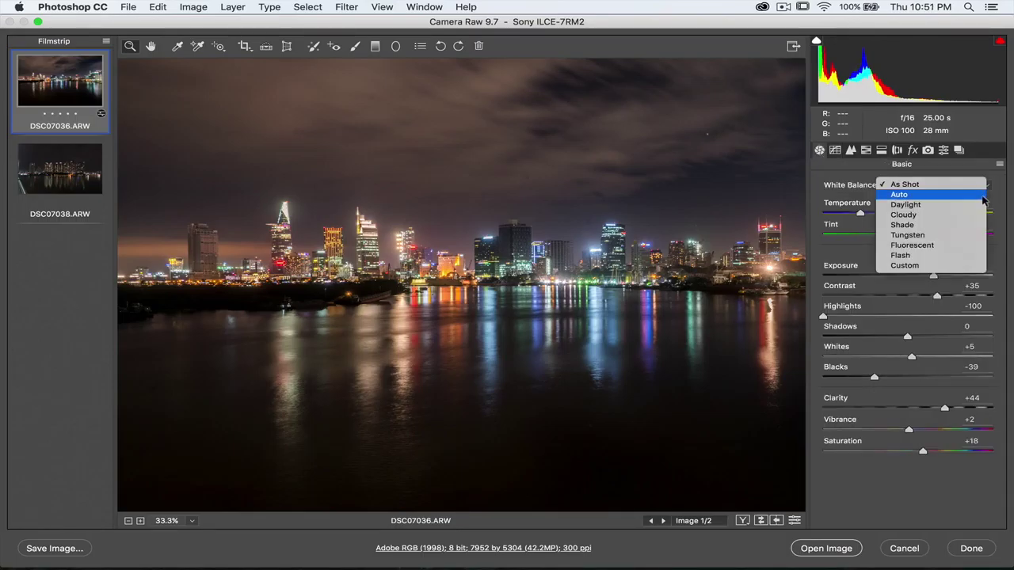
left_click(982, 196)
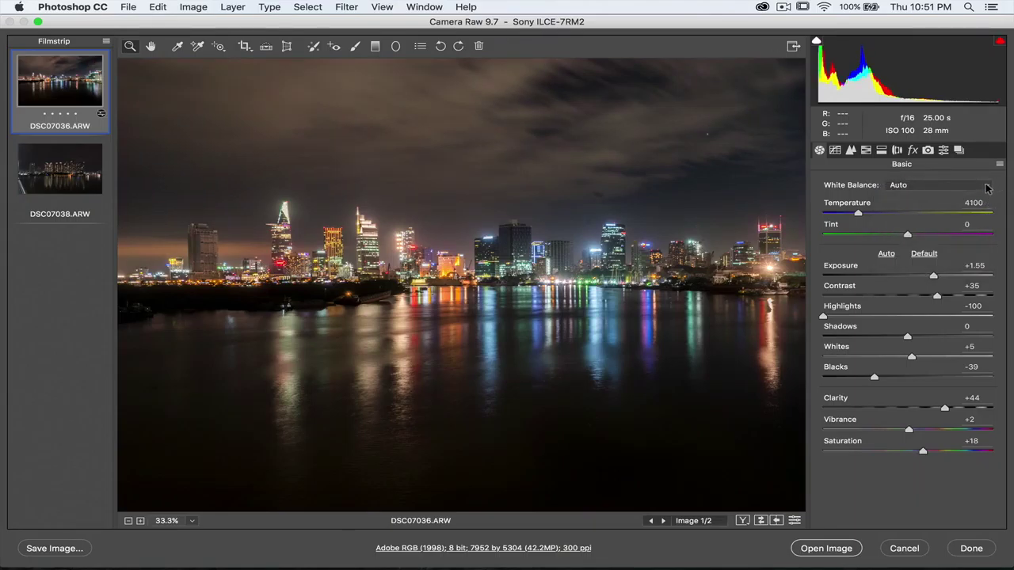
left_click(987, 187)
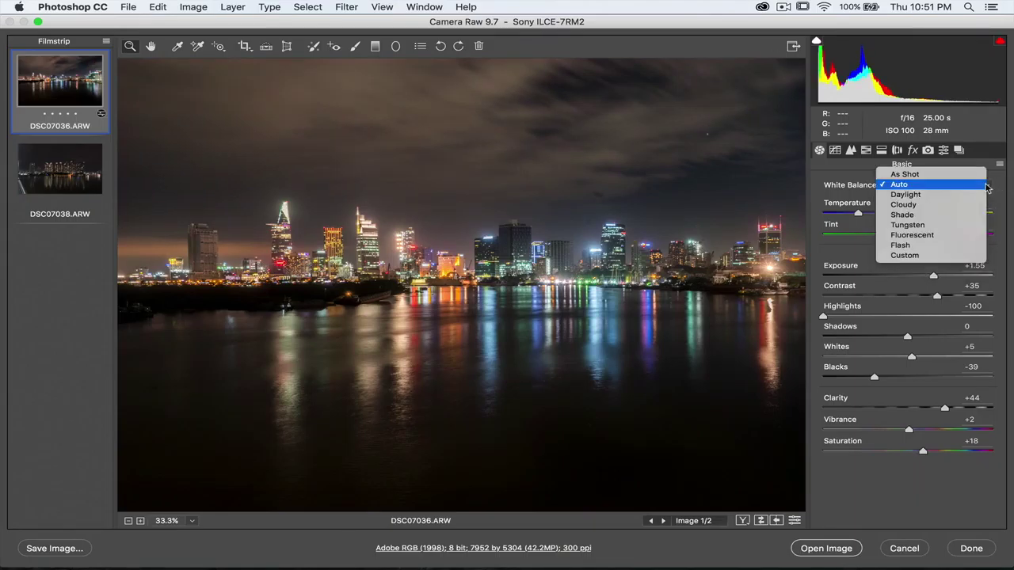
left_click(956, 236)
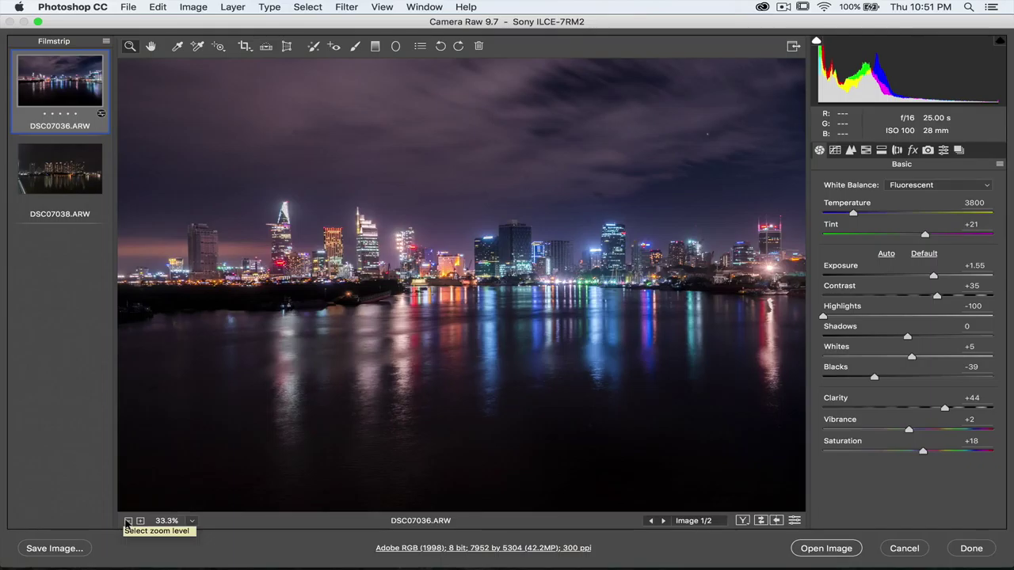
left_click(127, 521)
left_click(127, 521)
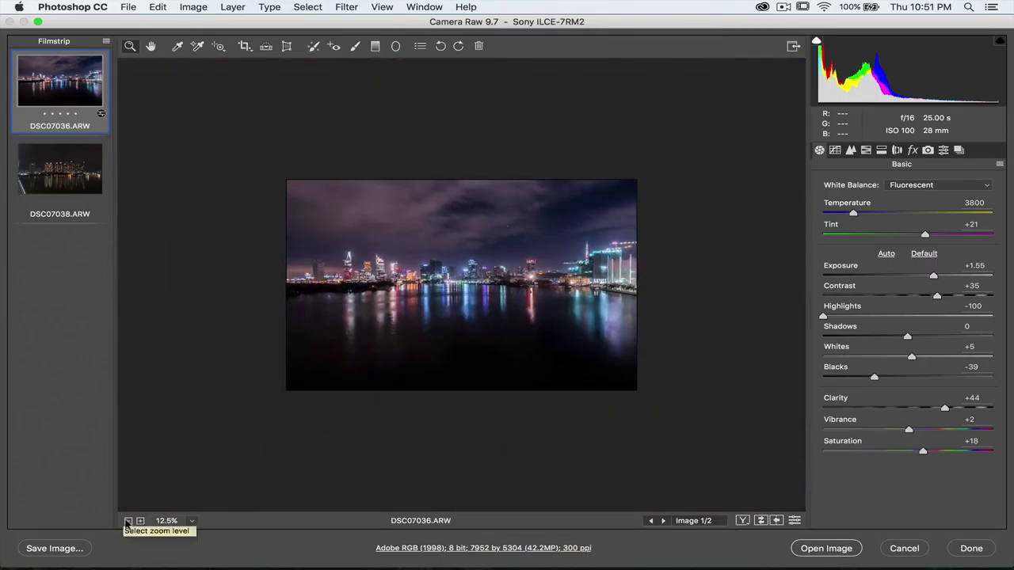
left_click(312, 360)
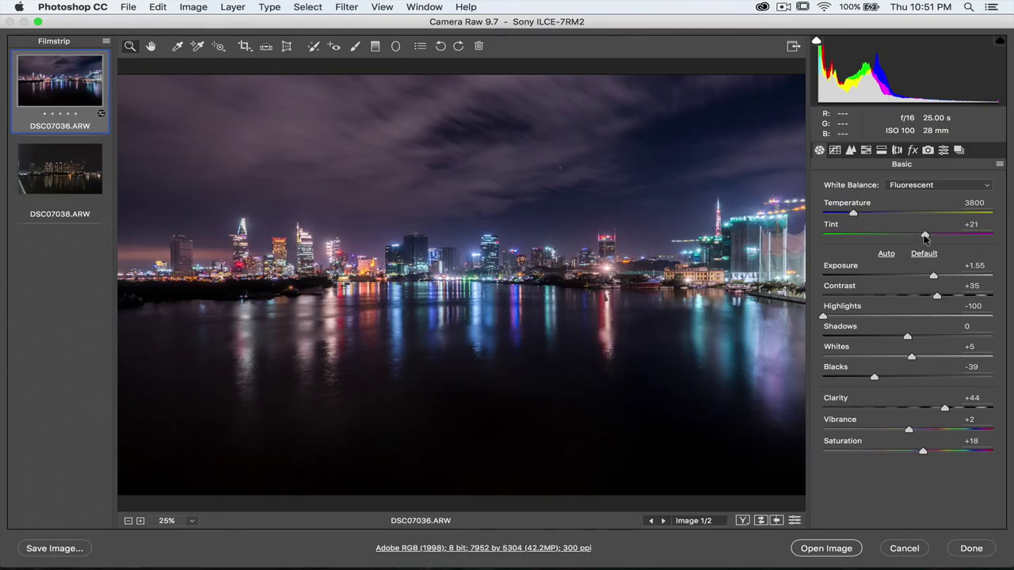
left_click_drag(925, 237, 936, 236)
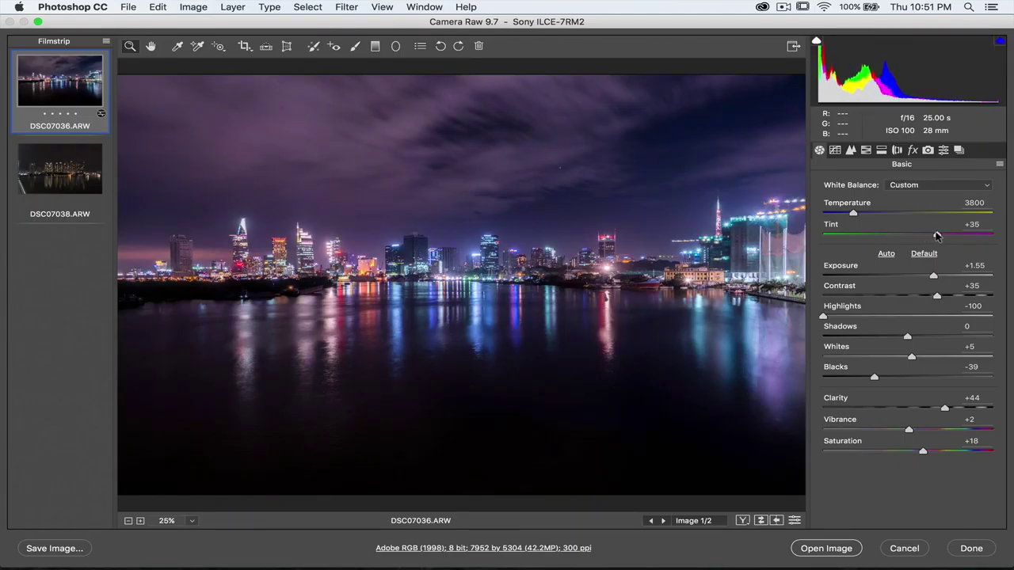
left_click(562, 292)
- Zoom to 66.7% and pan across the skyline and river reflections to inspect detail
left_click(562, 292)
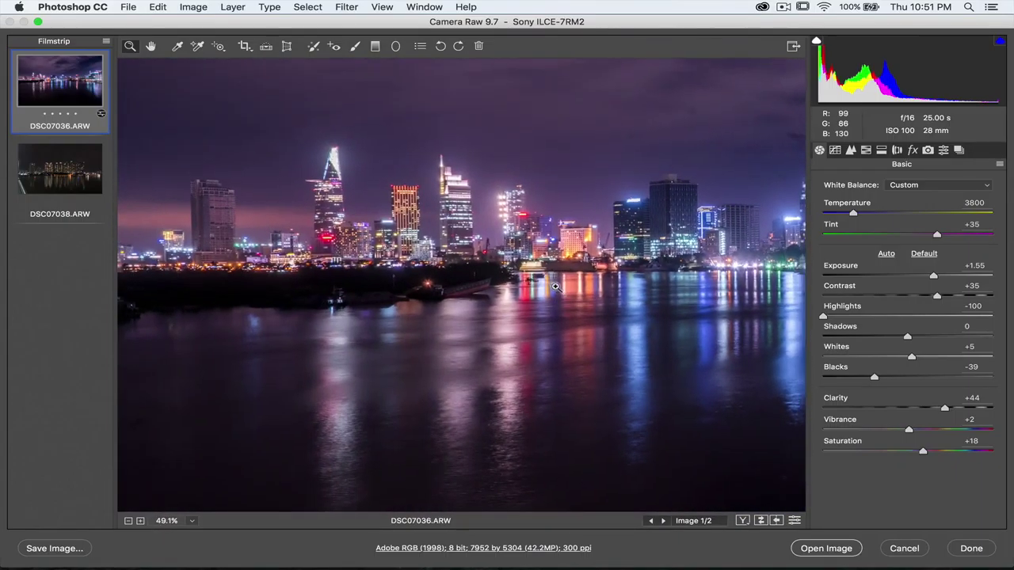
left_click(546, 296)
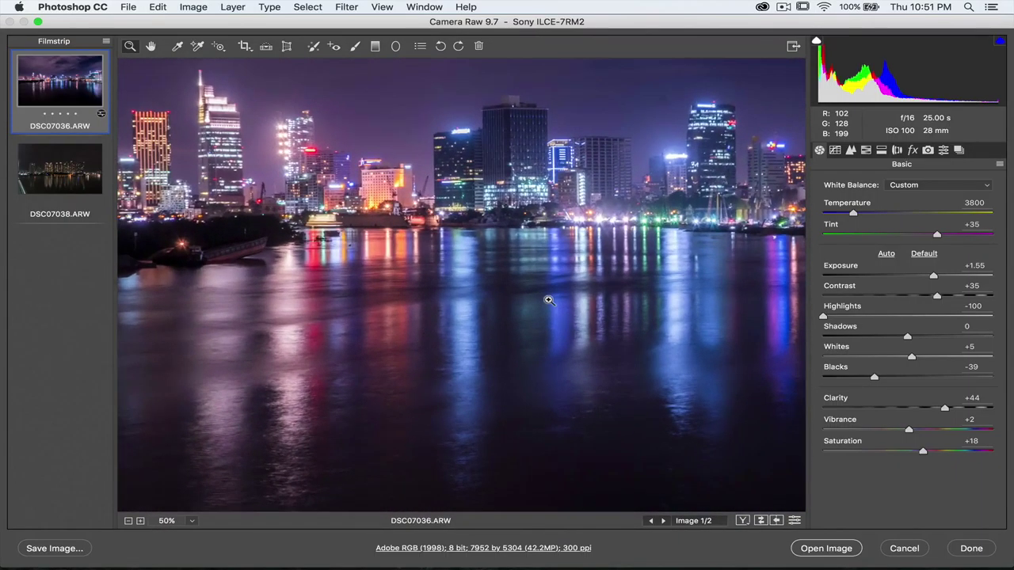
scroll(549, 300, "left", 10)
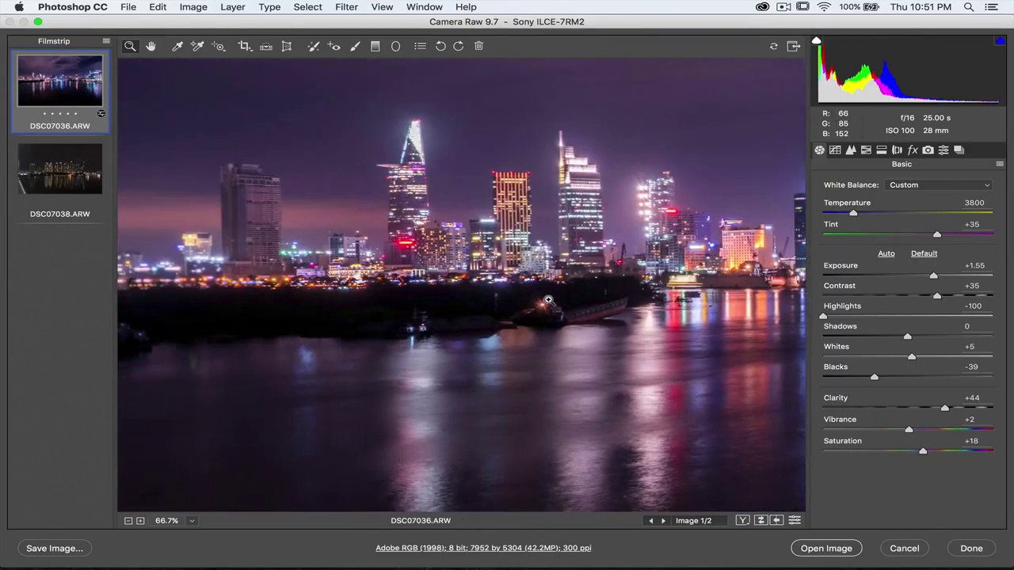
scroll(227, 429, "left", 4)
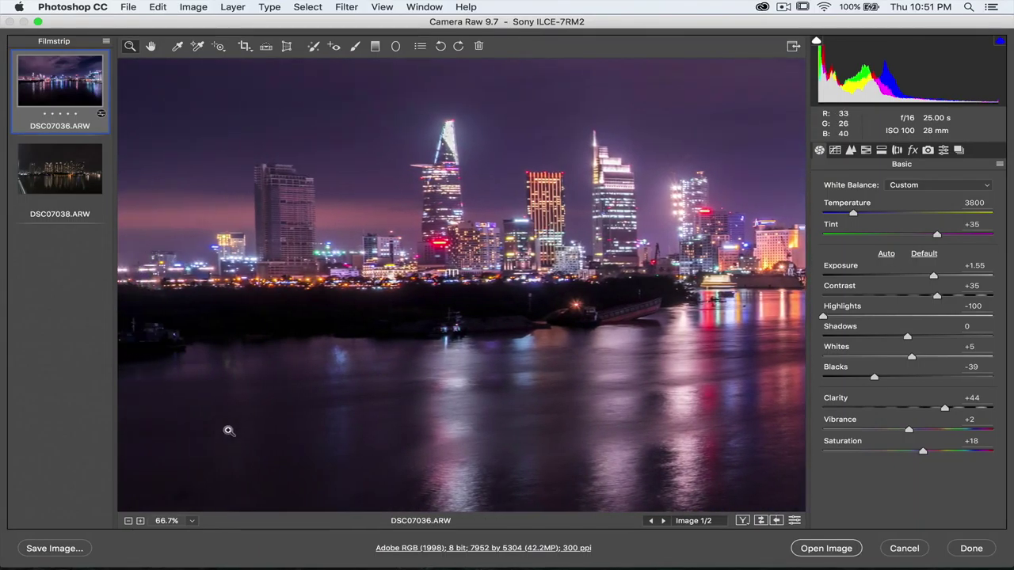
scroll(228, 430, "right", 3)
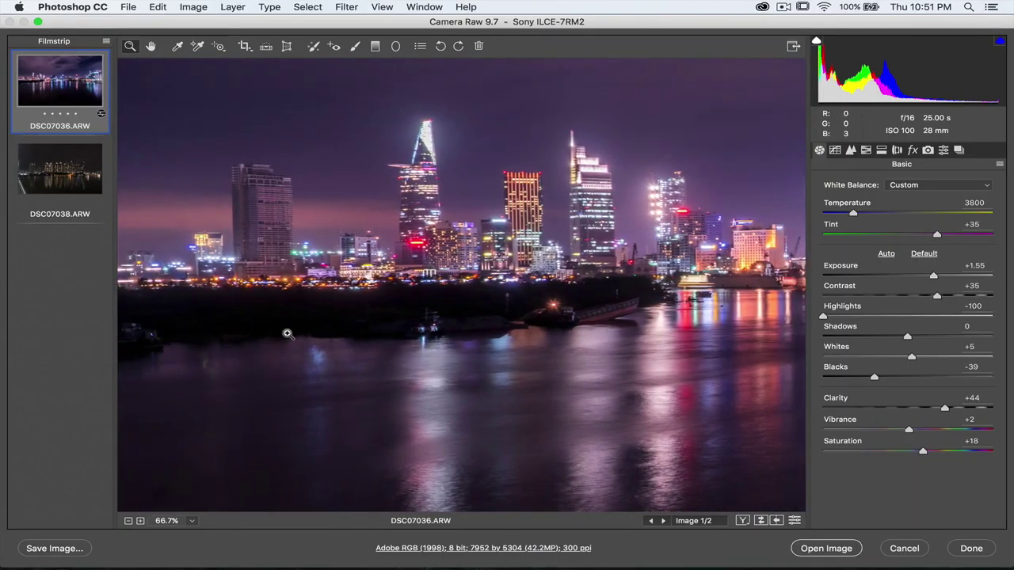
scroll(287, 334, "right", 2)
scroll(287, 334, "right", 10)
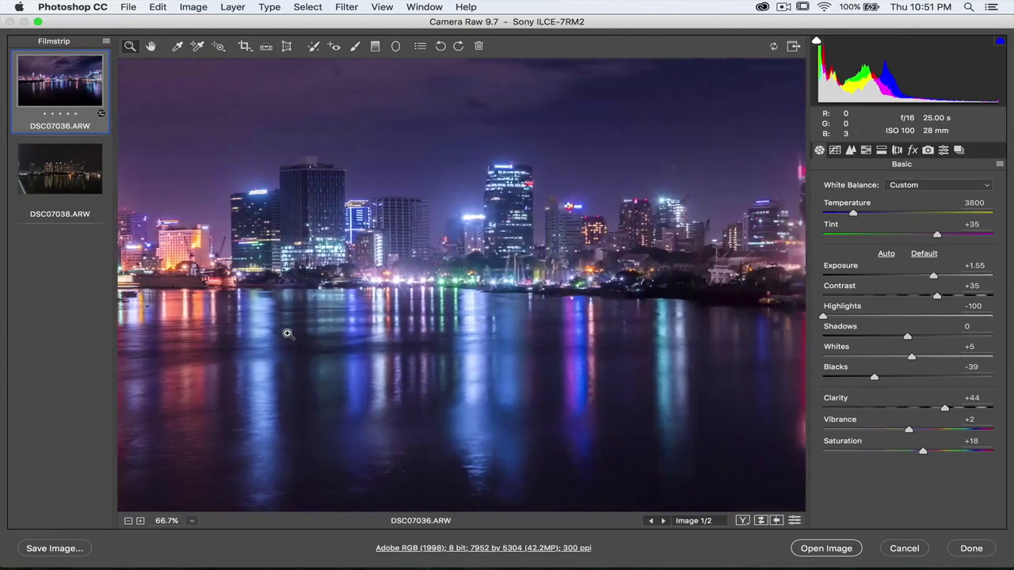
scroll(288, 334, "left", 15)
left_click(126, 521)
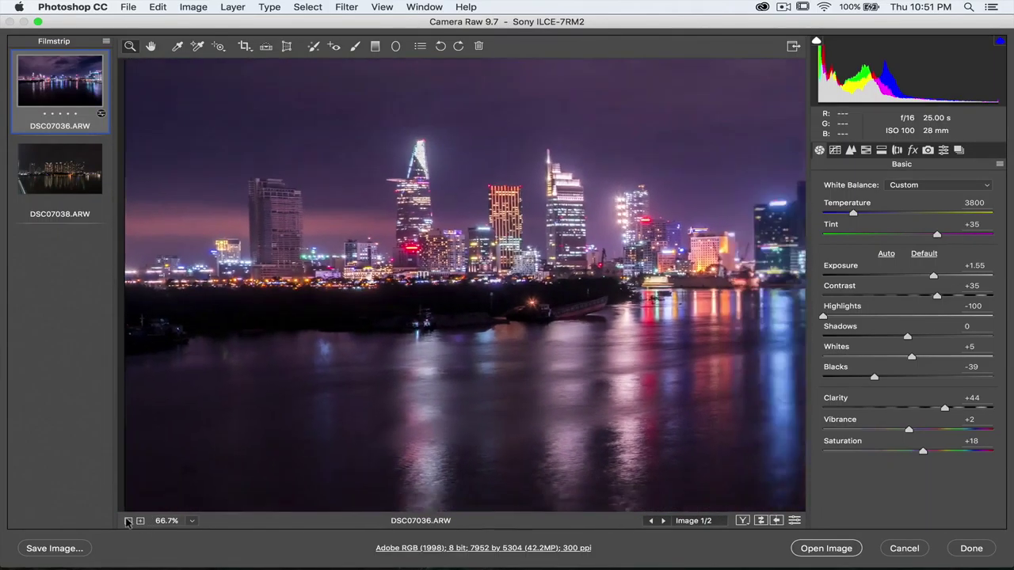
left_click(127, 520)
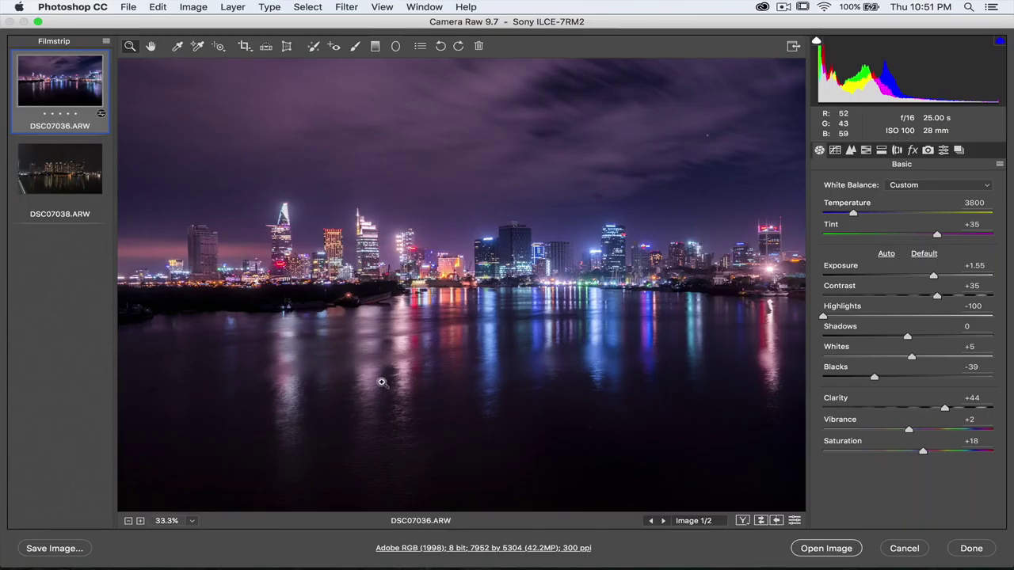
scroll(380, 372, "left", 2)
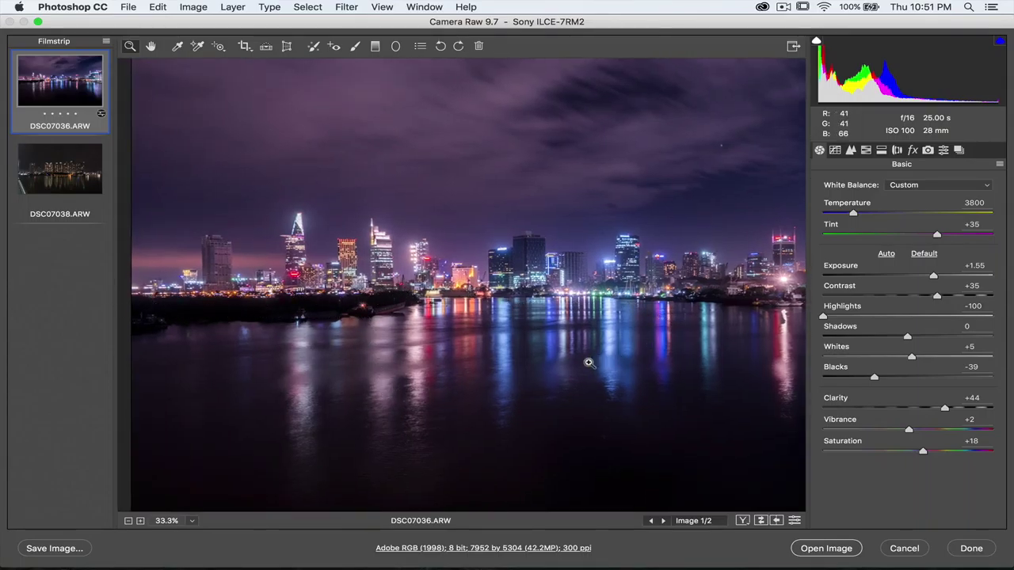
scroll(588, 361, "right", 3)
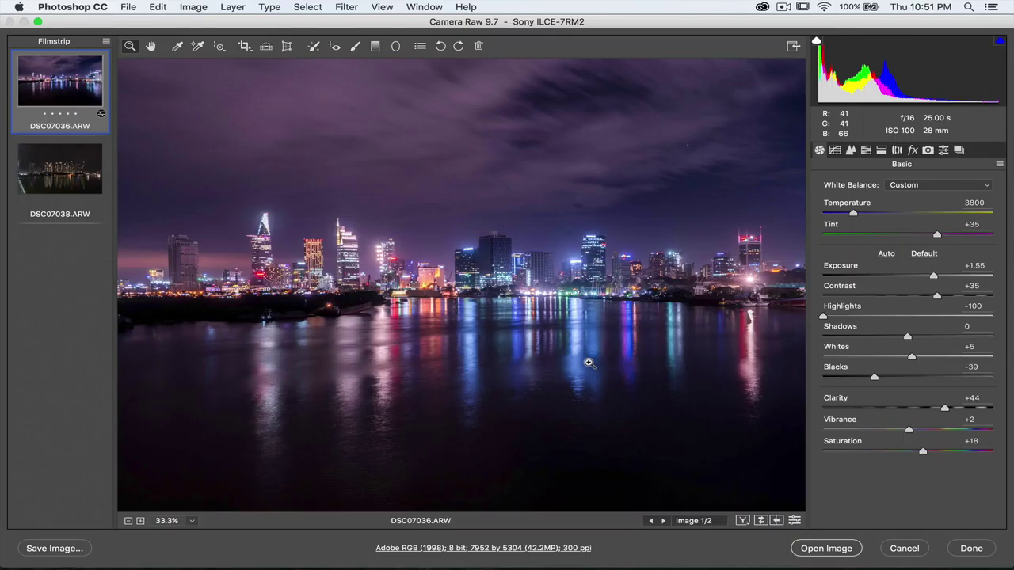
left_click(537, 348)
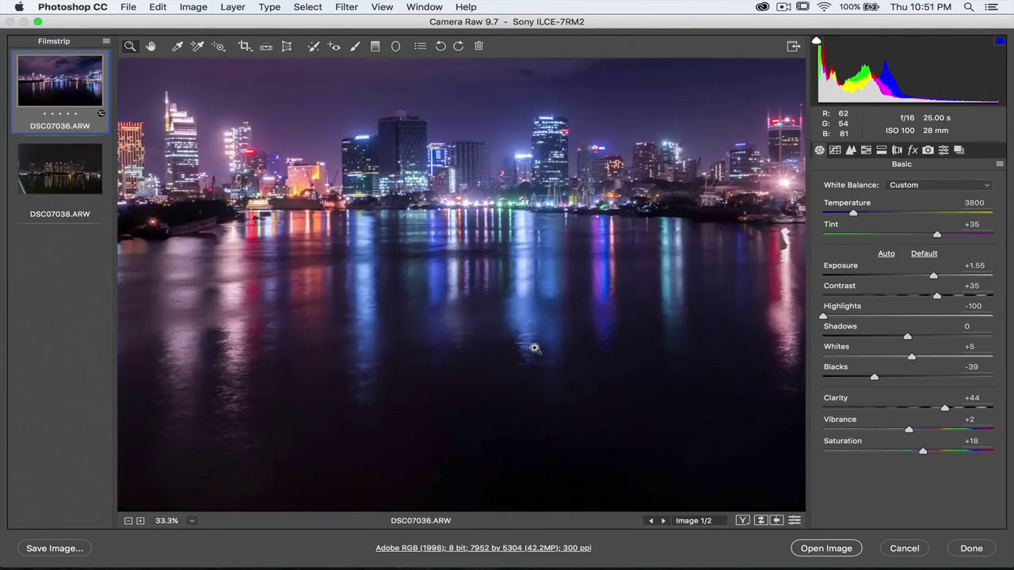
scroll(509, 279, "right", 5)
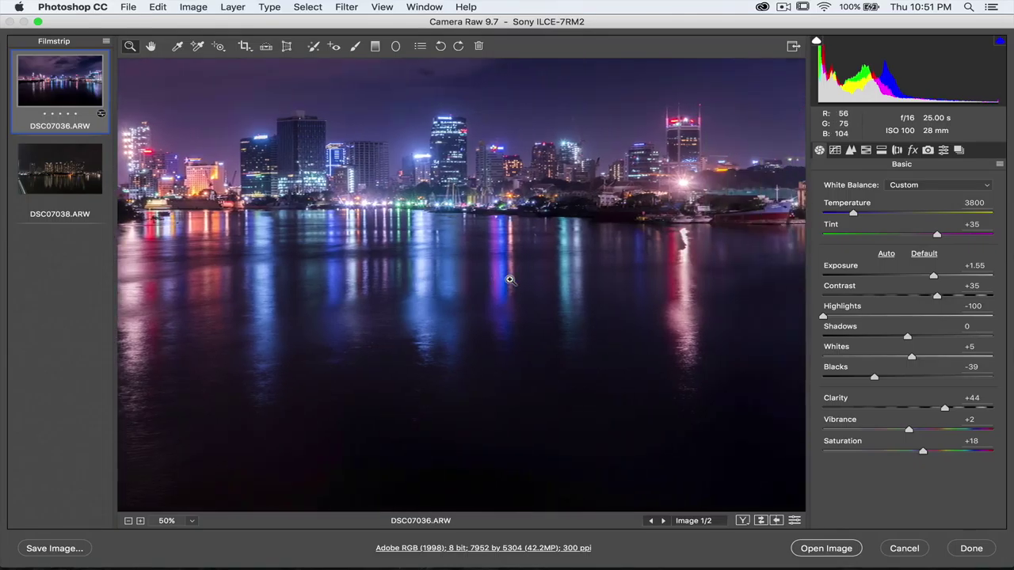
scroll(509, 280, "up", 3)
scroll(509, 280, "right", 4)
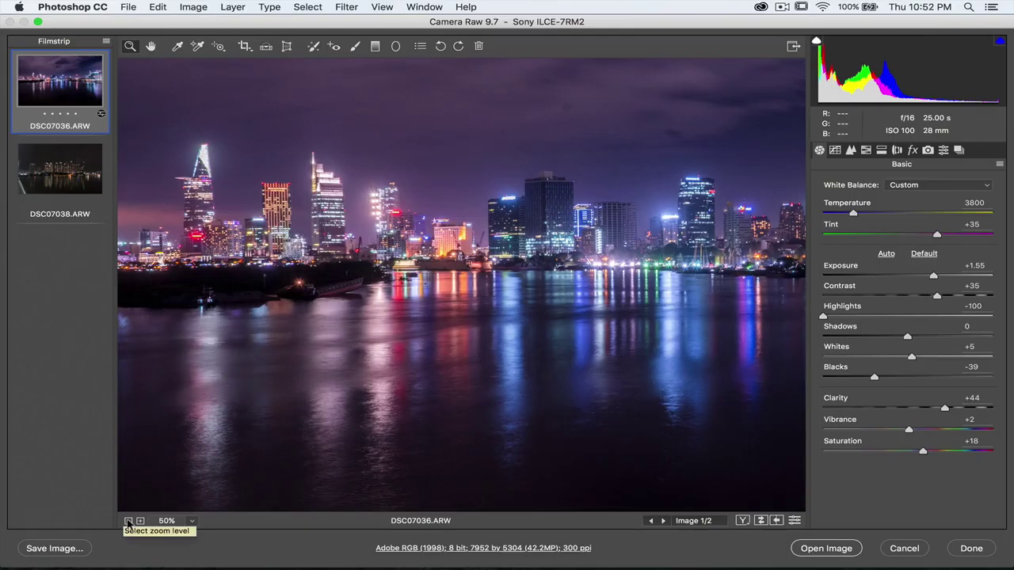
- Toggle before/after preview, then nudge DSC07036's Clarity to +45
key("p")
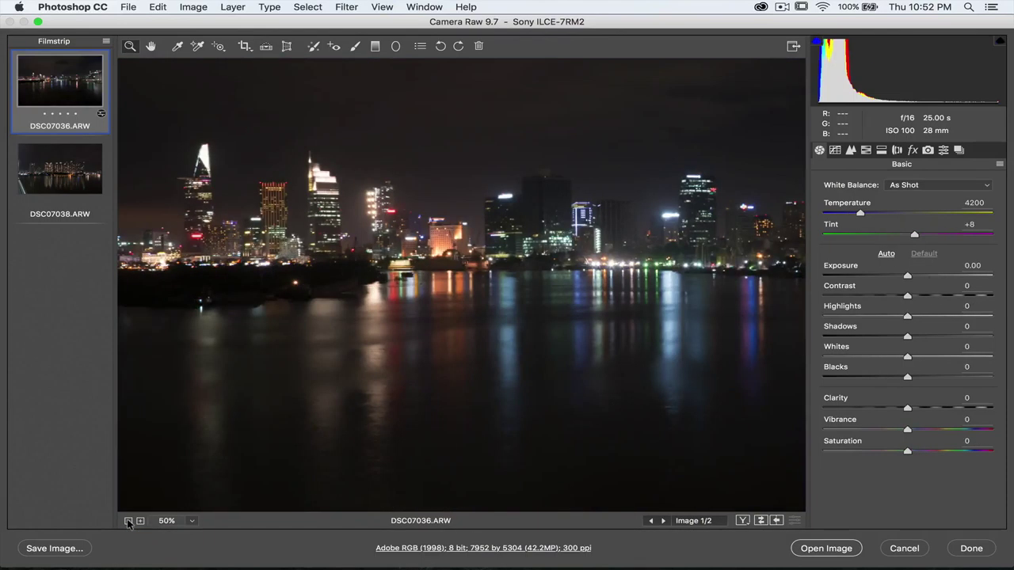
key("p")
key("p")
key("p")
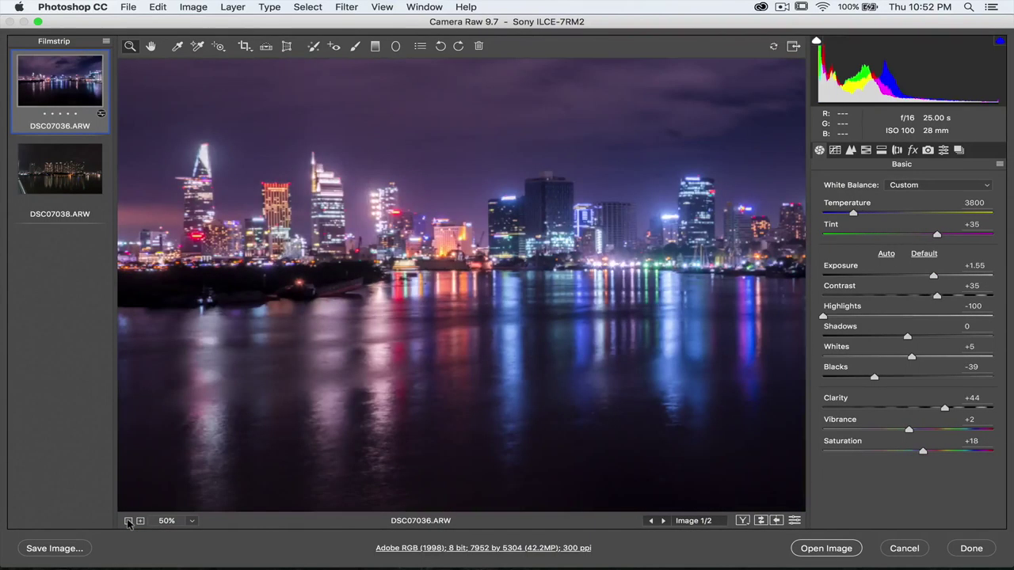
left_click(129, 521)
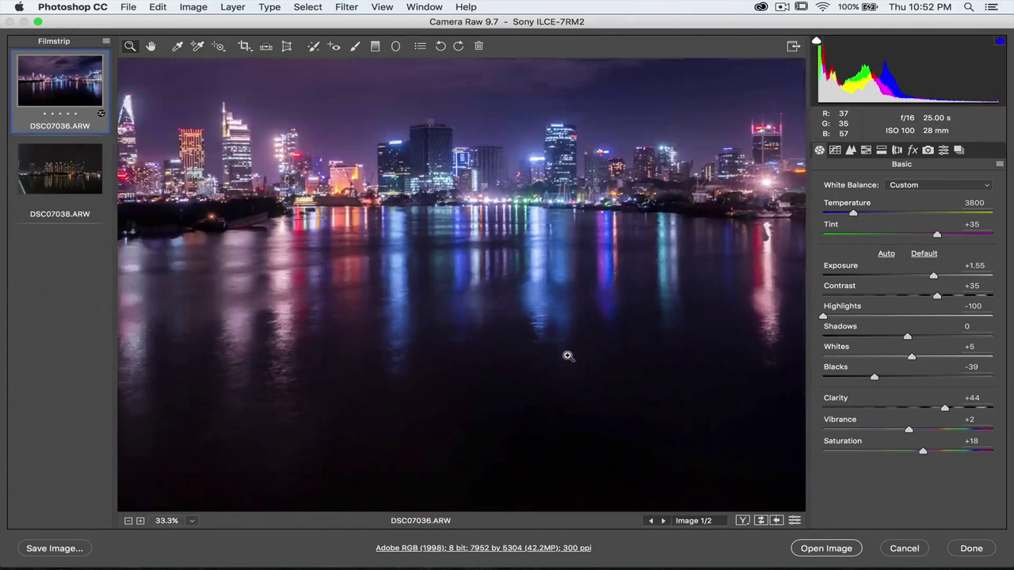
left_click(567, 355)
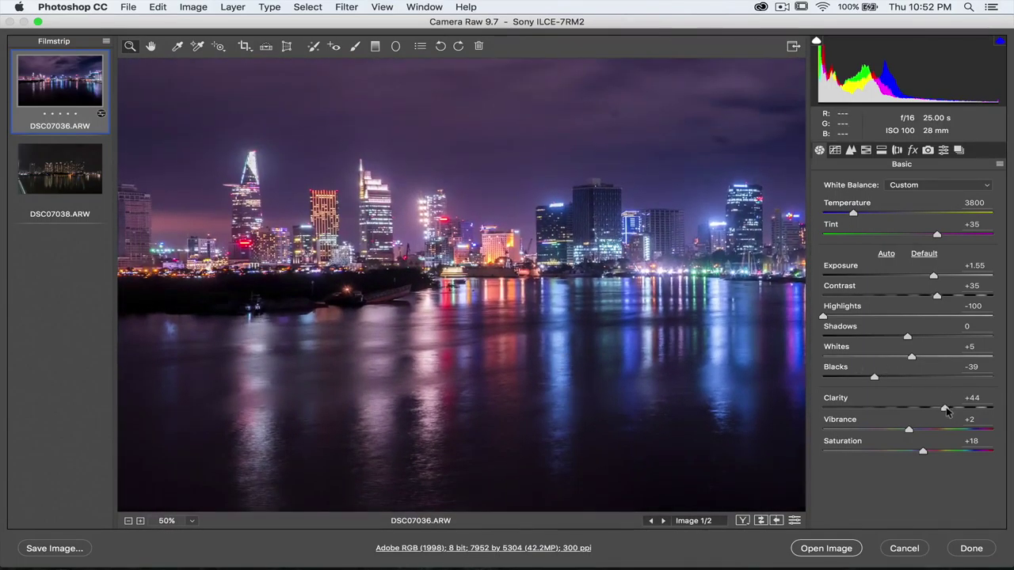
left_click_drag(947, 409, 944, 410)
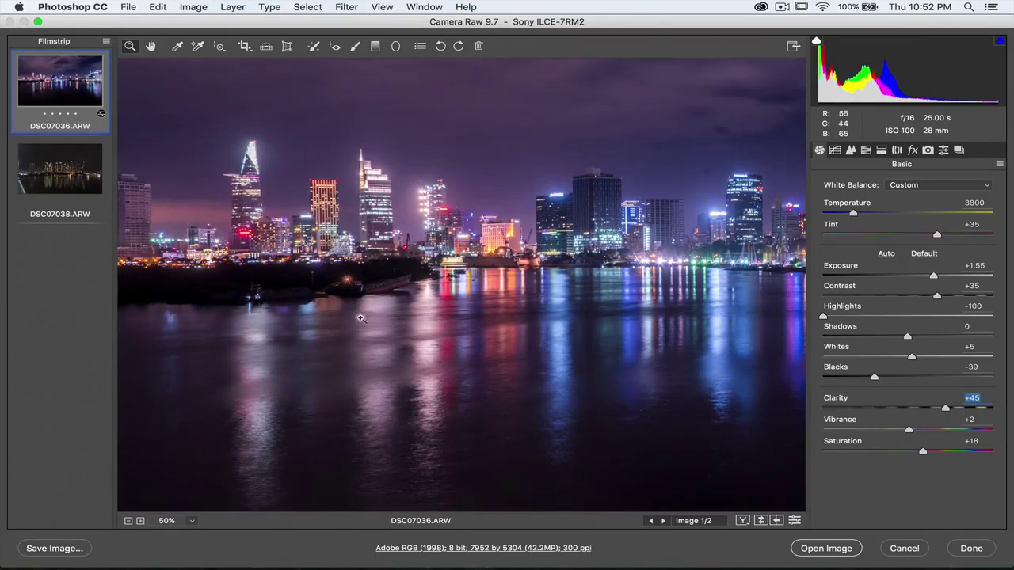
left_click(53, 174)
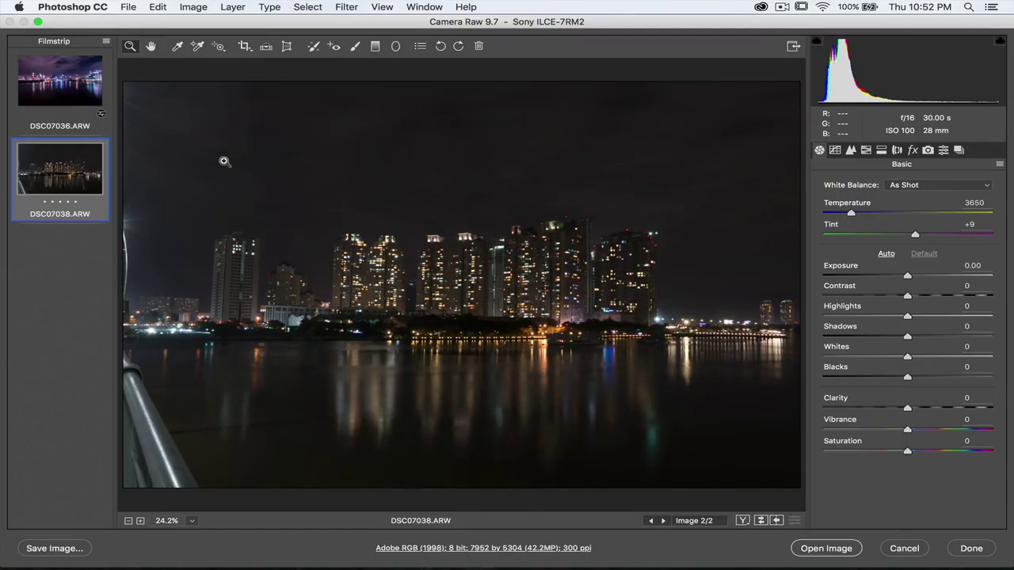
left_click(102, 113)
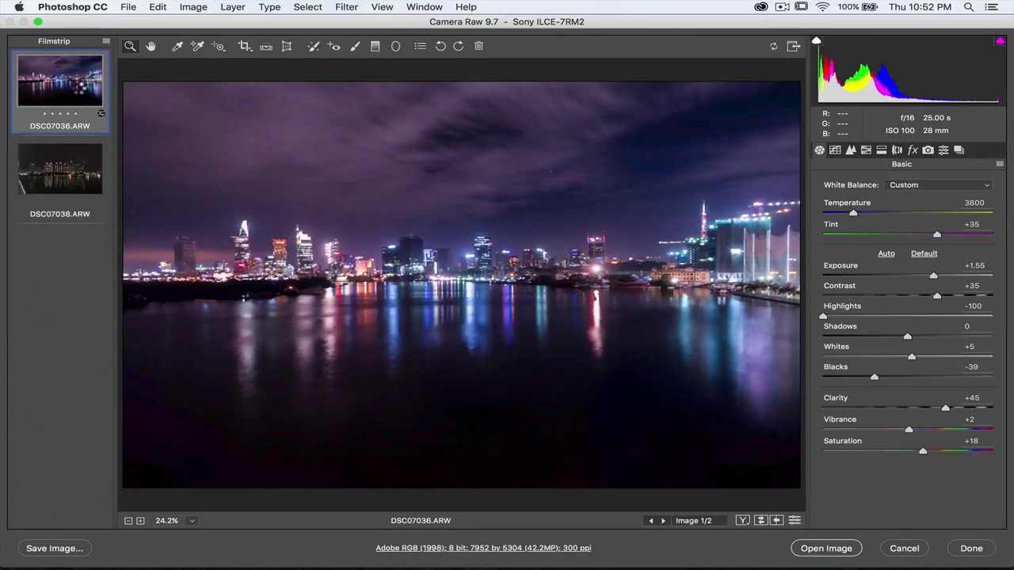
- Select both filmstrip photos and sync DSC07036's Camera Raw settings onto DSC07038
right_click(83, 90)
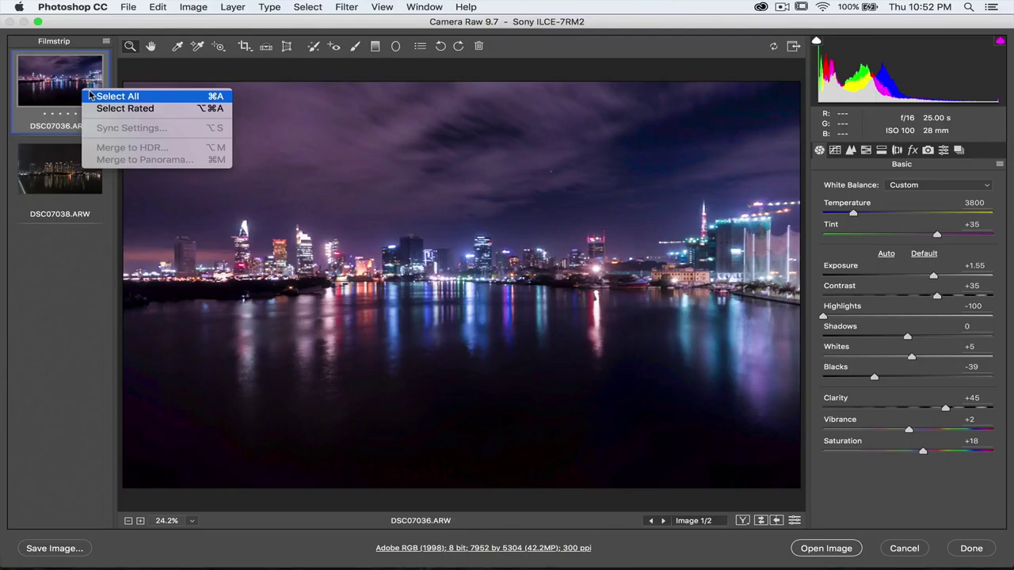
left_click(64, 171)
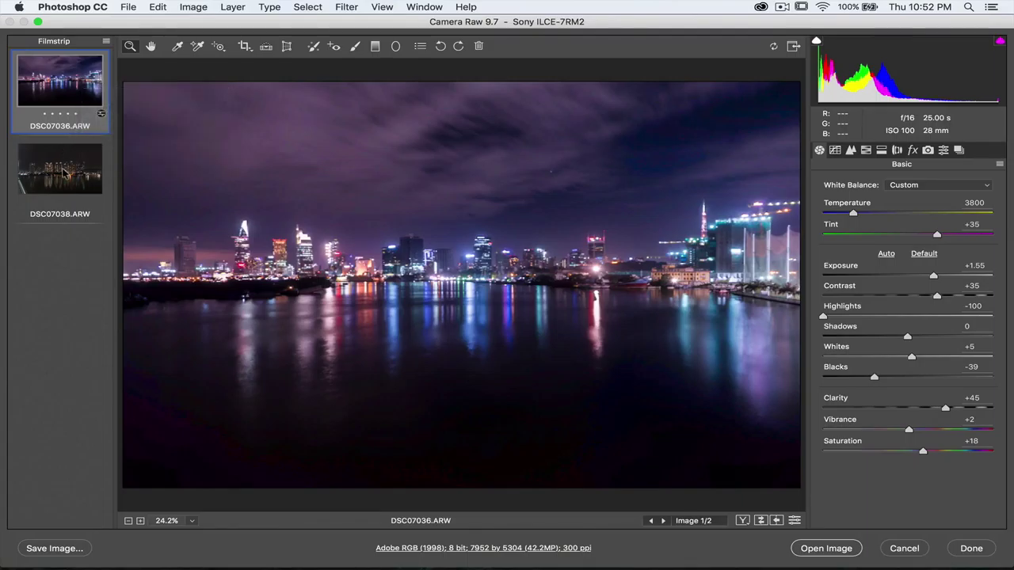
left_click(56, 194, "shift")
right_click(70, 104)
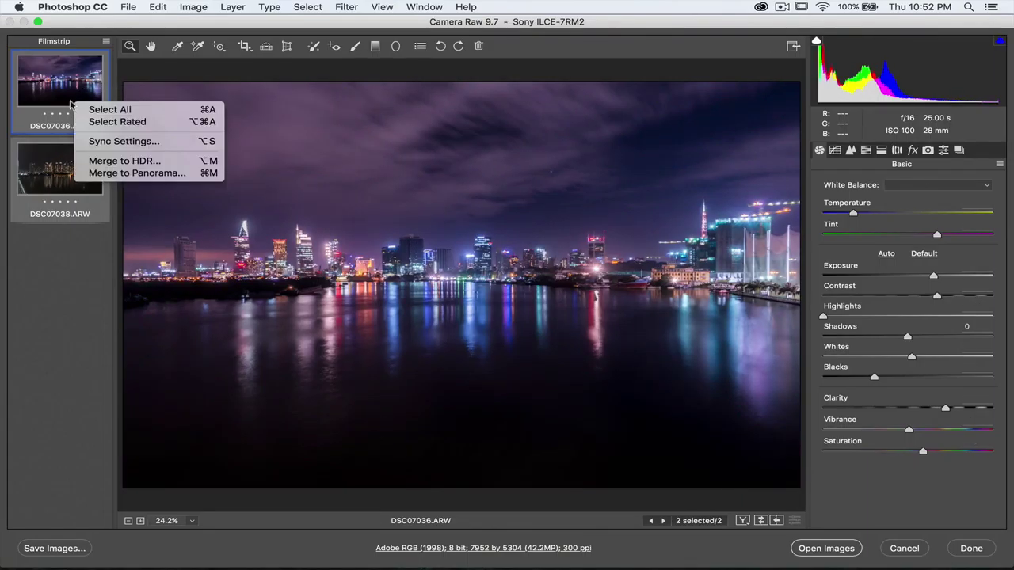
left_click(119, 142)
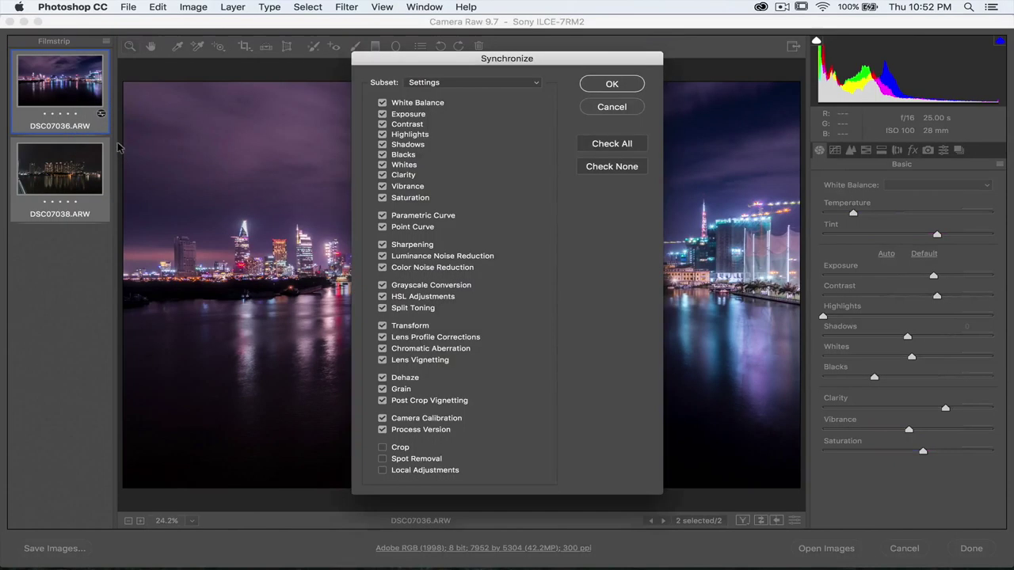
left_click(614, 83)
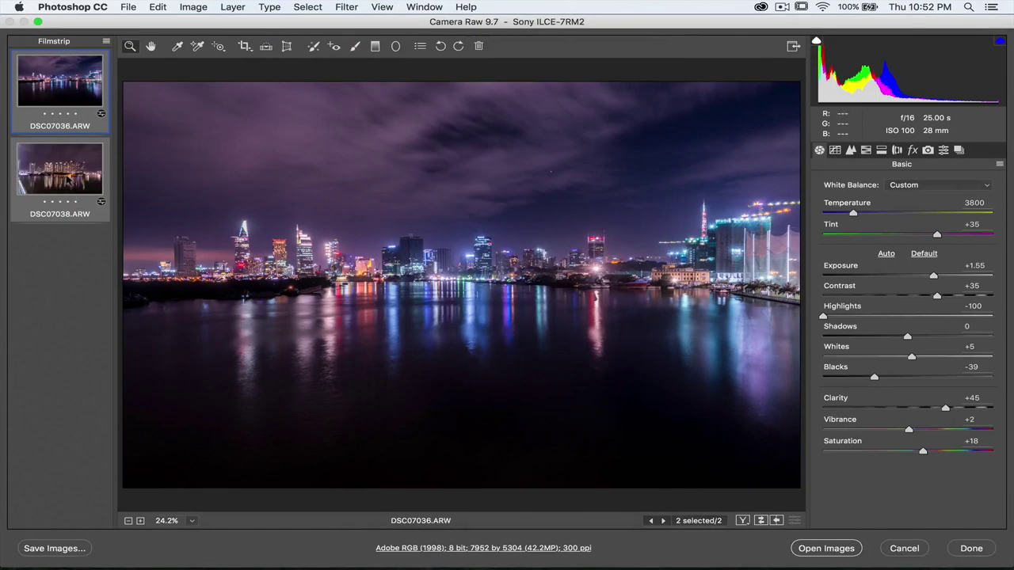
left_click(68, 178)
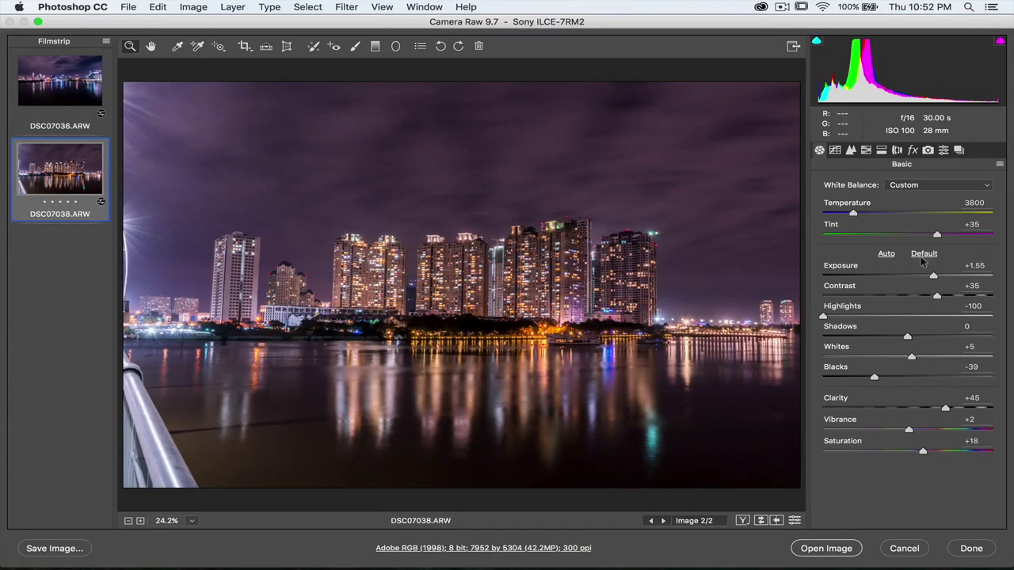
- Lower DSC07038's Exposure to +1.35 and inspect the left buildings at 100%
left_click_drag(934, 276, 930, 277)
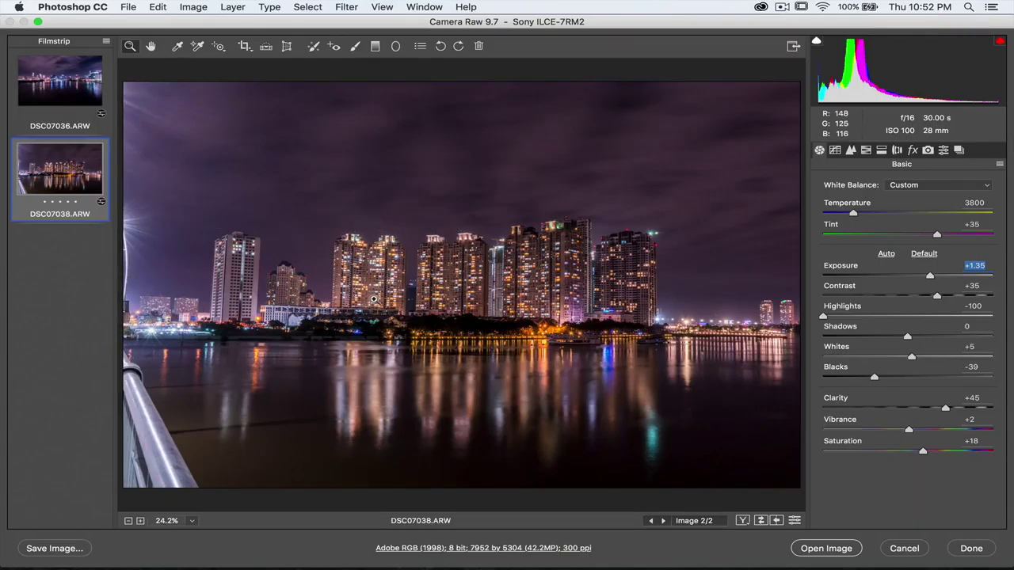
left_click(286, 304)
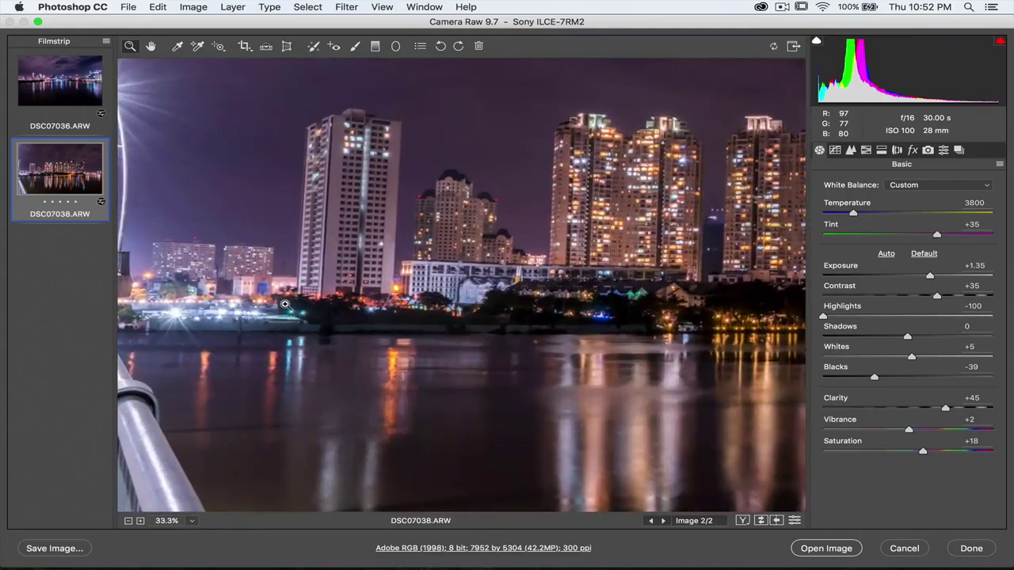
left_click(285, 304)
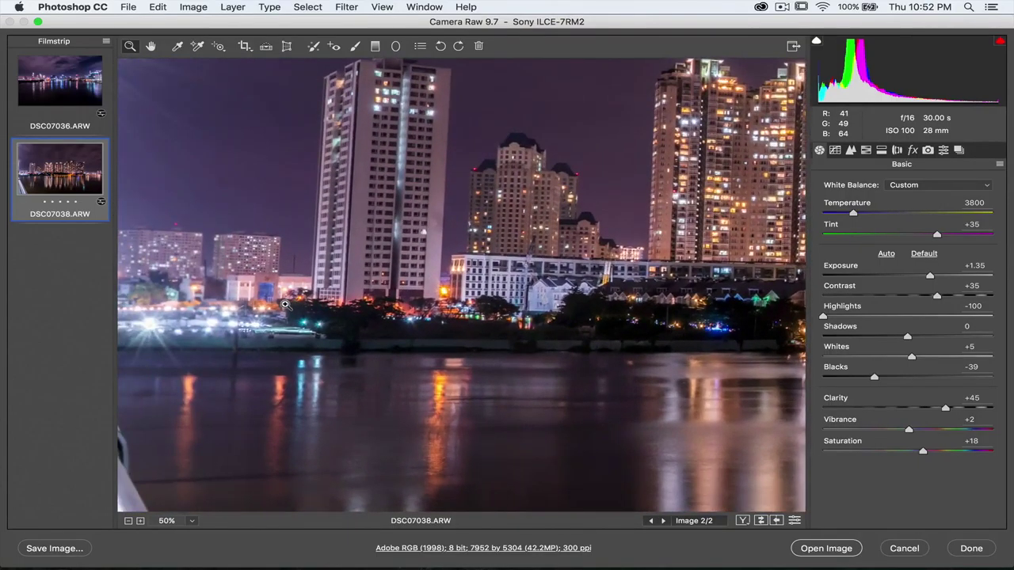
left_click(286, 304)
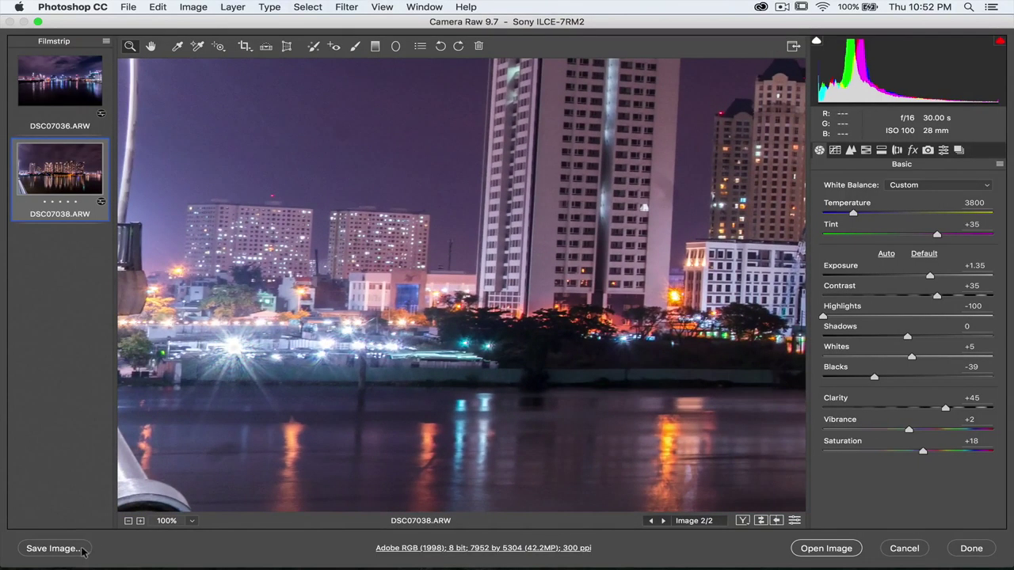
left_click(127, 521)
left_click(128, 521)
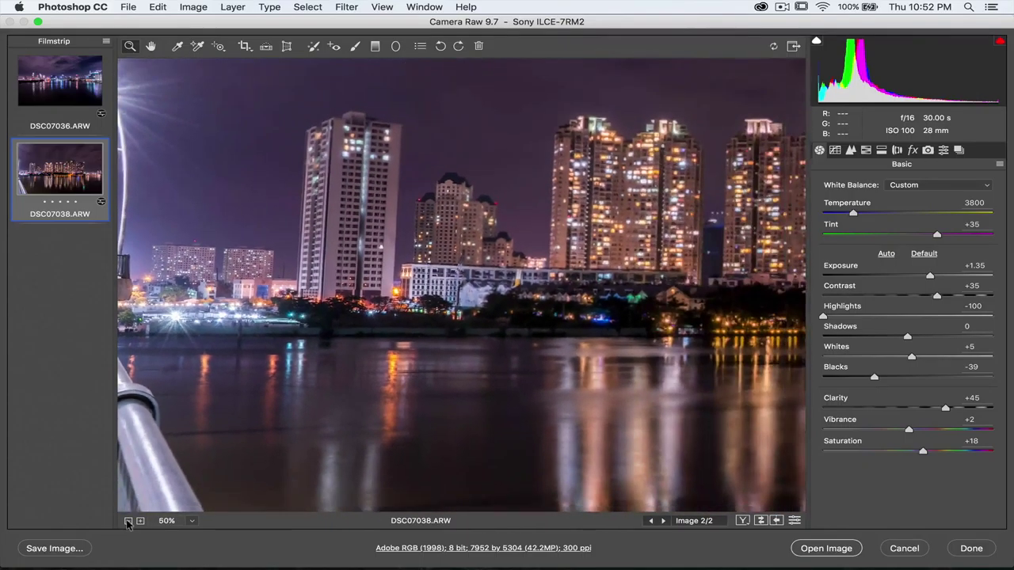
left_click(127, 521)
left_click(128, 522)
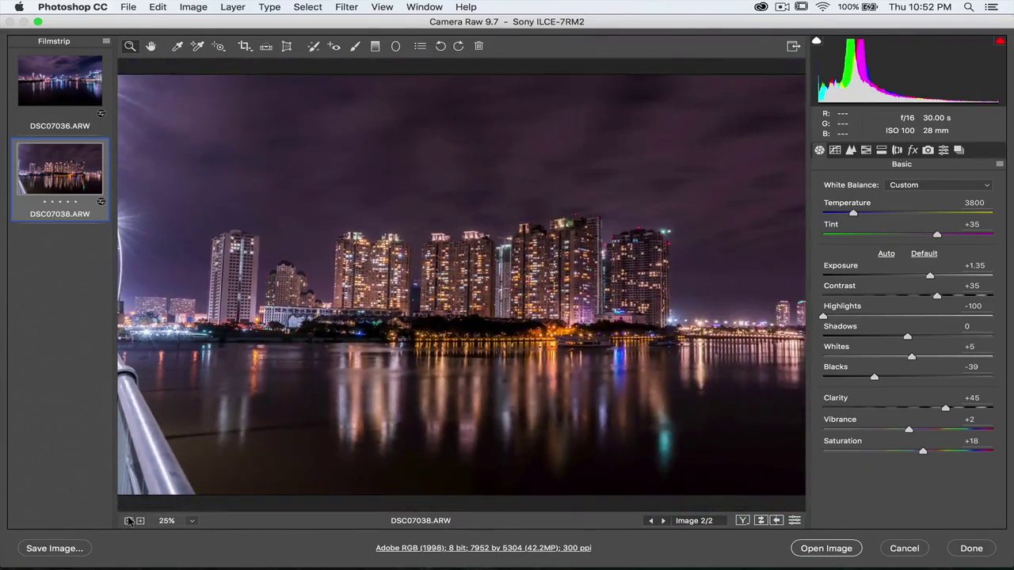
- Add a -0.50 Exposure graduated filter fading from DSC07038's left edge toward the centre
left_click(376, 46)
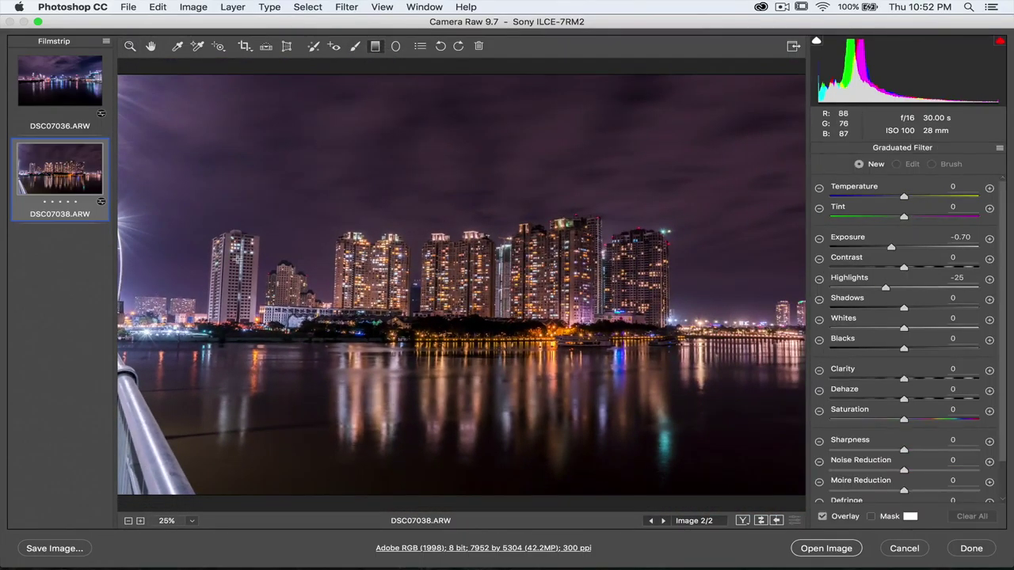
left_click(819, 239)
left_click_drag(194, 268, 434, 304)
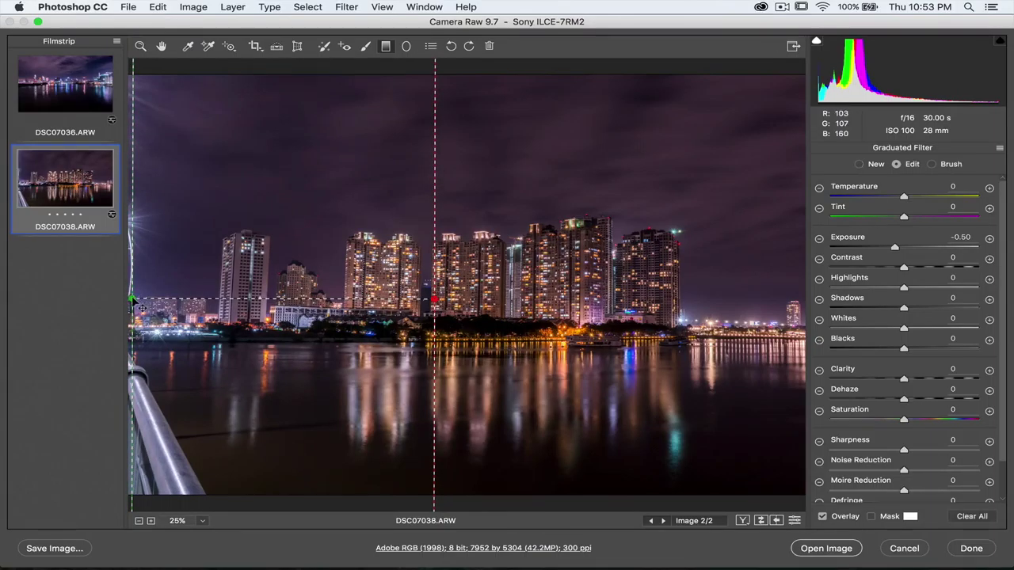
left_click_drag(133, 300, 129, 301)
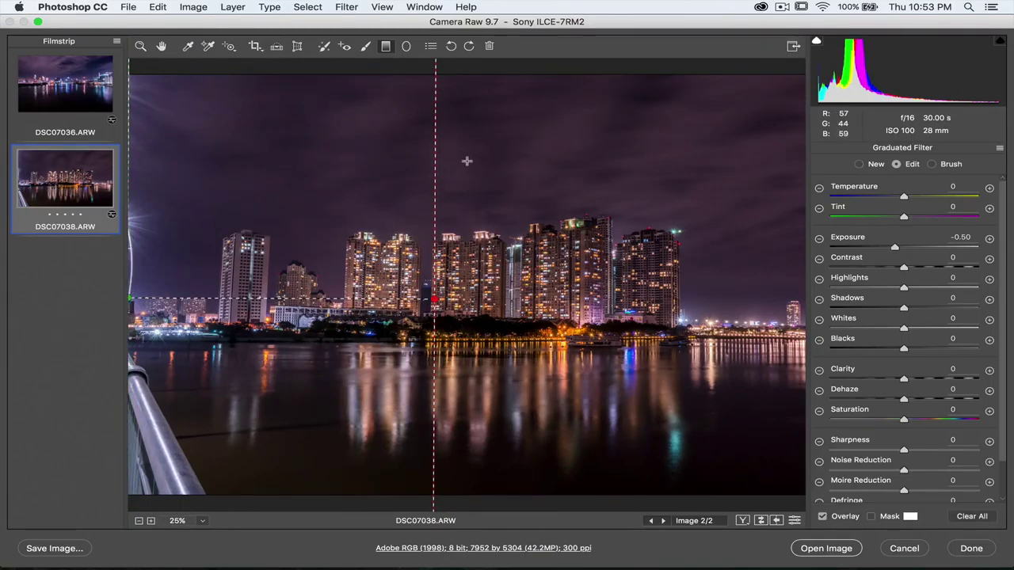
left_click(140, 46)
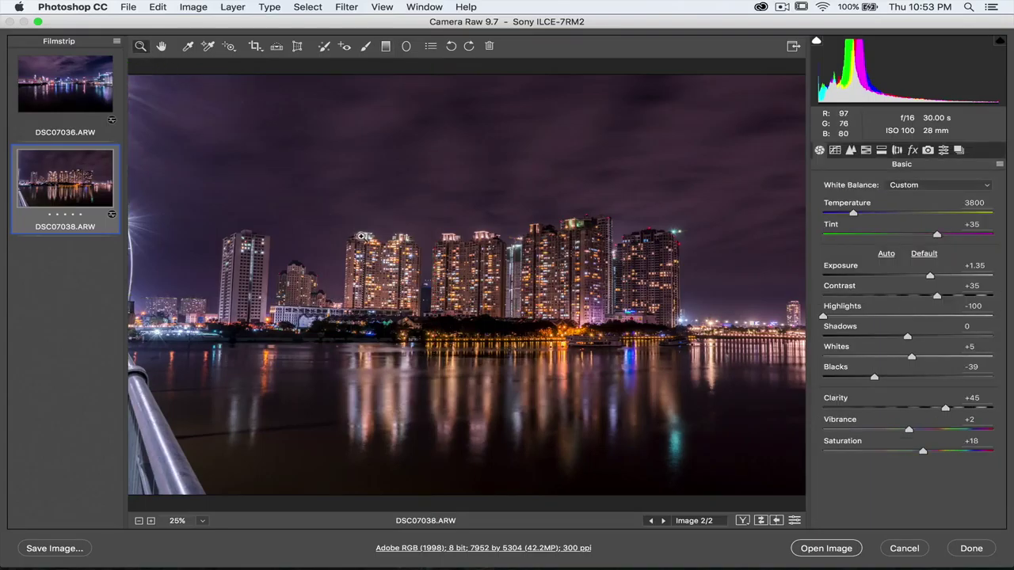
- Compare the edits, zoom in on the right-hand towers, then open DSC07036 and DSC07038
key("p")
key("p")
key("p")
key("p")
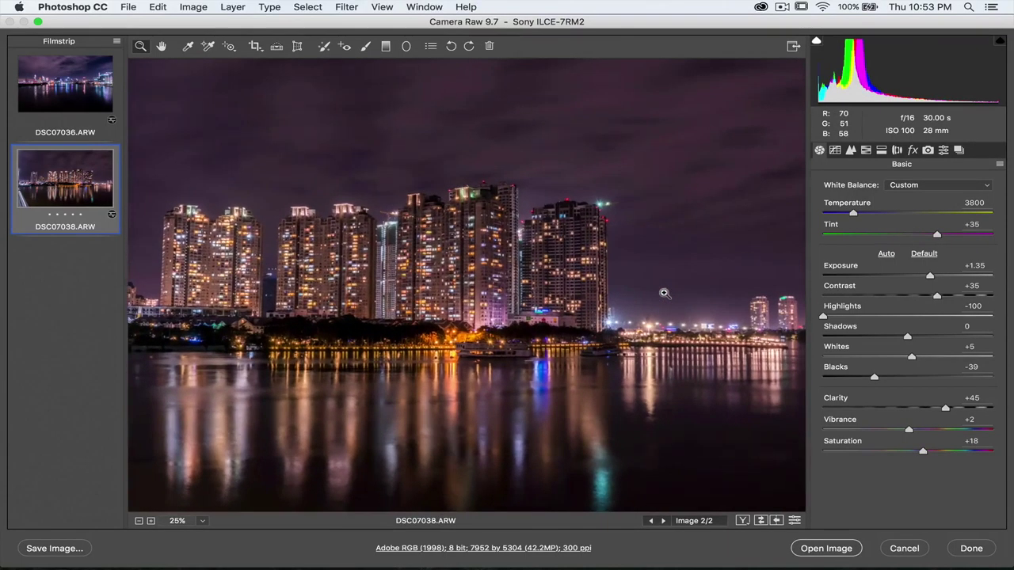
left_click(664, 293)
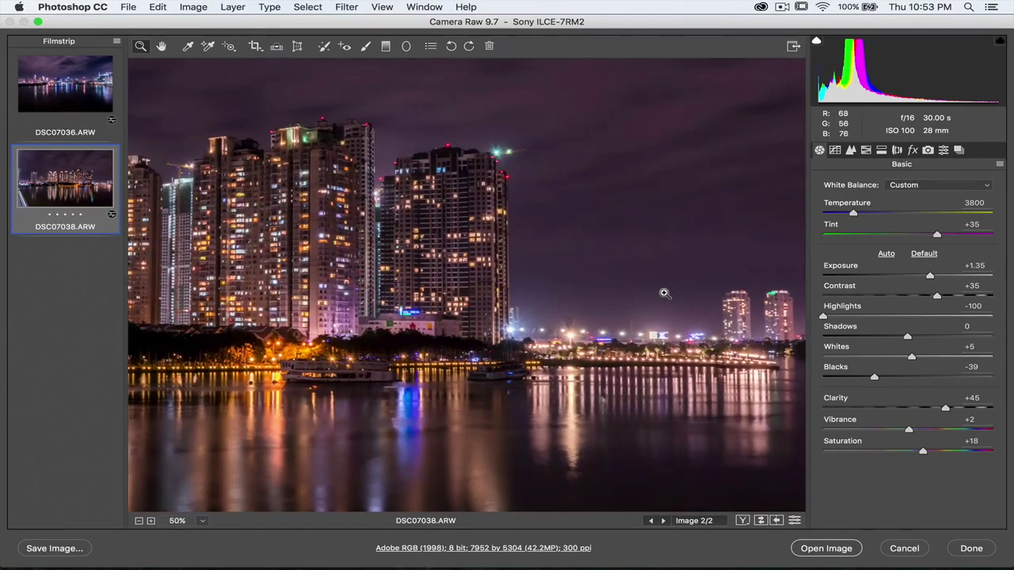
left_click(664, 294)
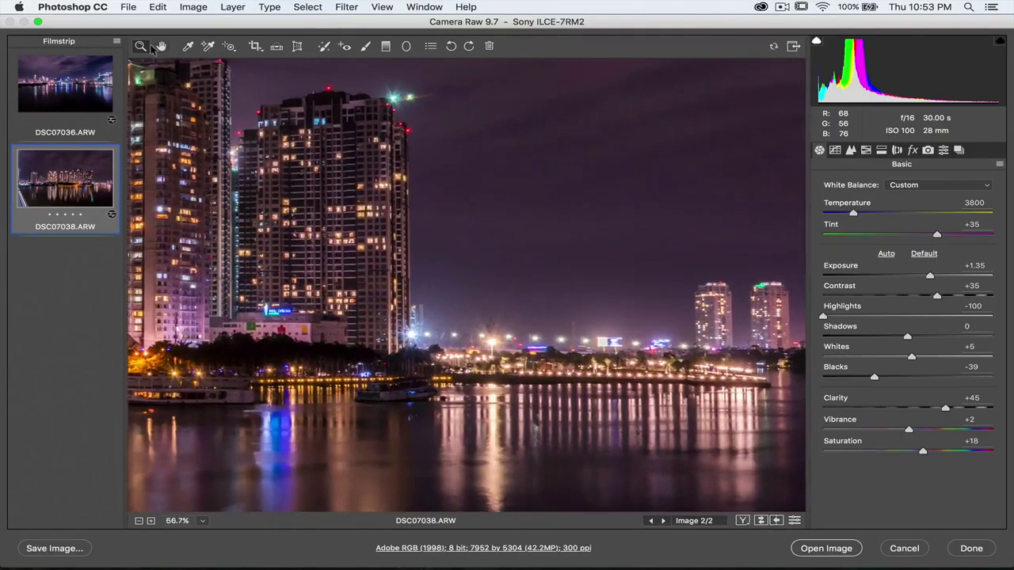
left_click(68, 95, "shift")
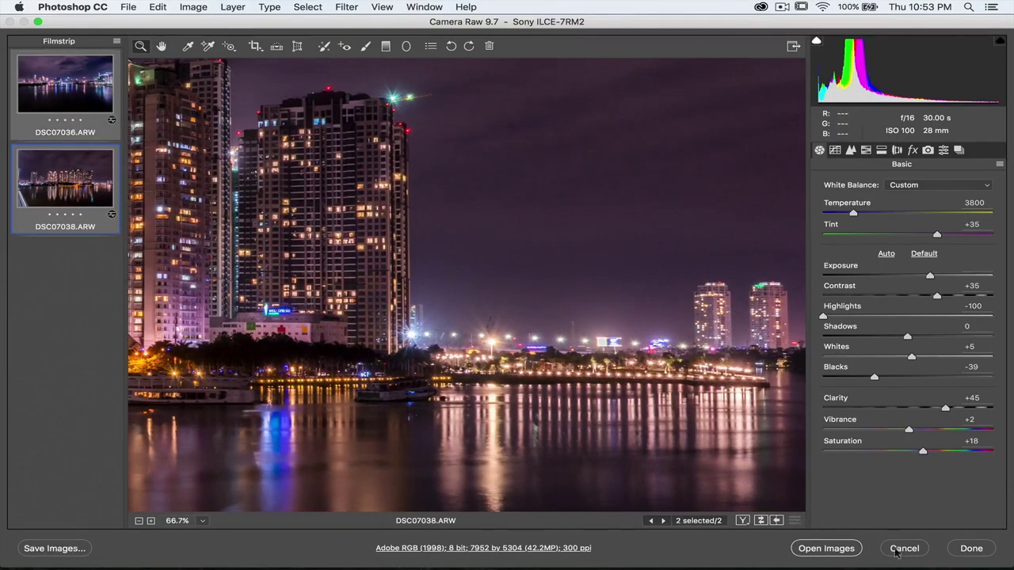
left_click(855, 554)
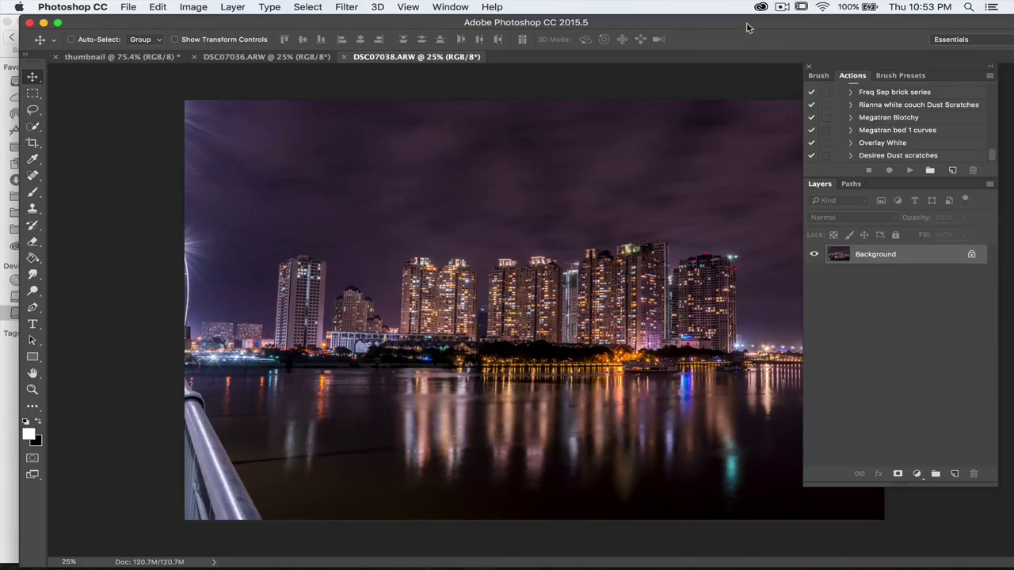
- Start a crop on DSC07038 using the 16:9 ratio preset
left_click_drag(746, 28, 654, 31)
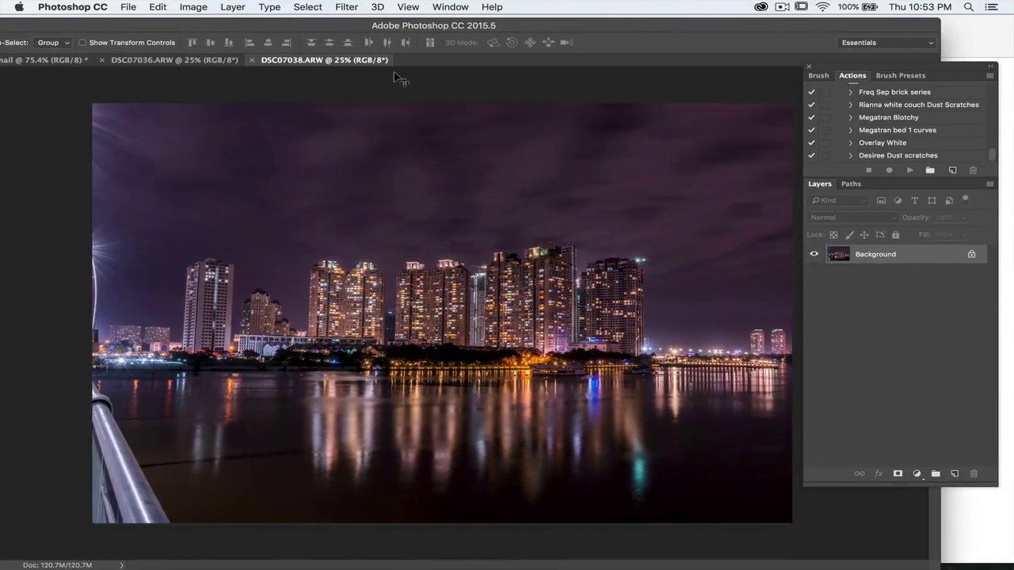
left_click_drag(327, 17, 359, 16)
key("c")
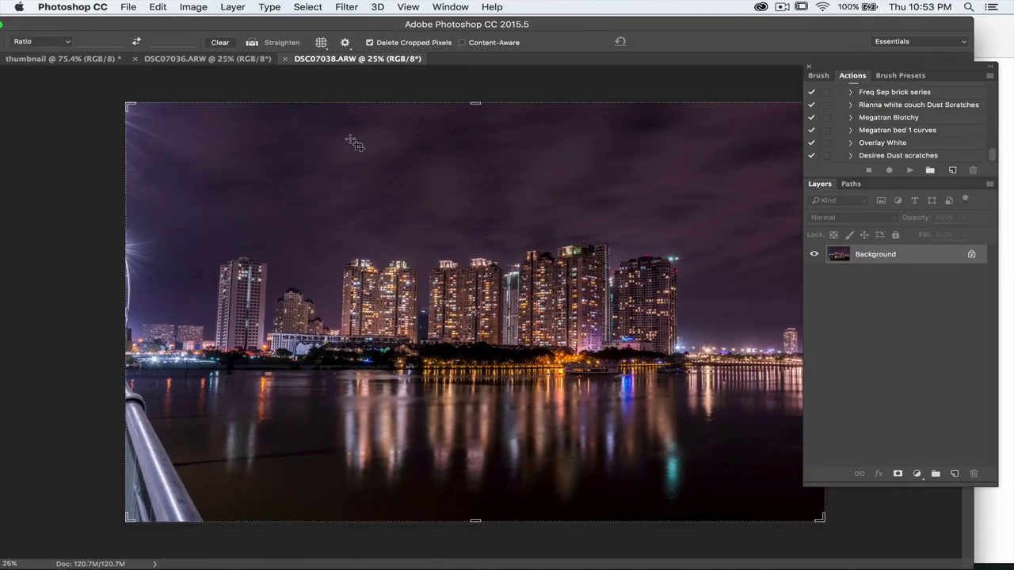
right_click(354, 193)
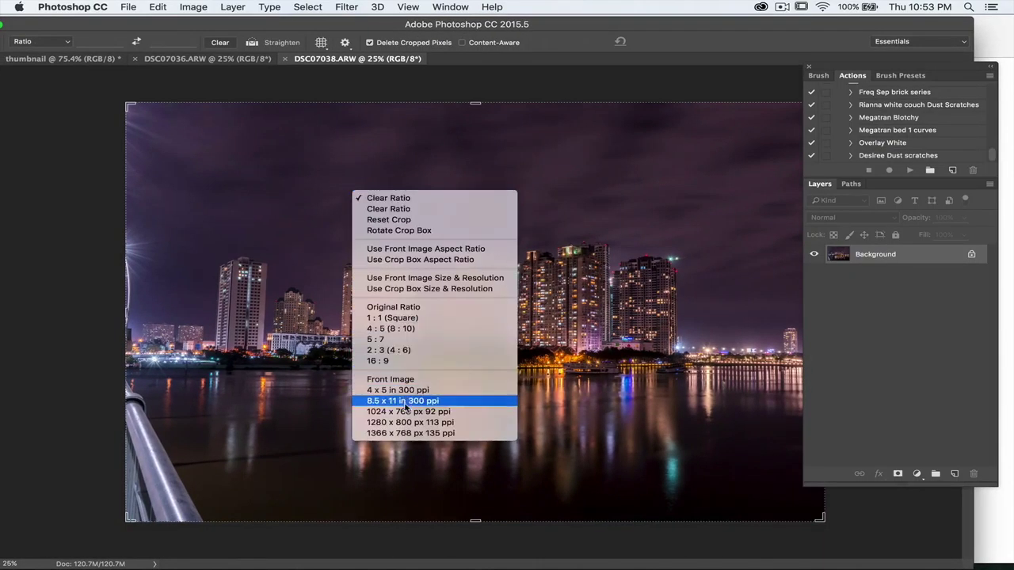
left_click(412, 359)
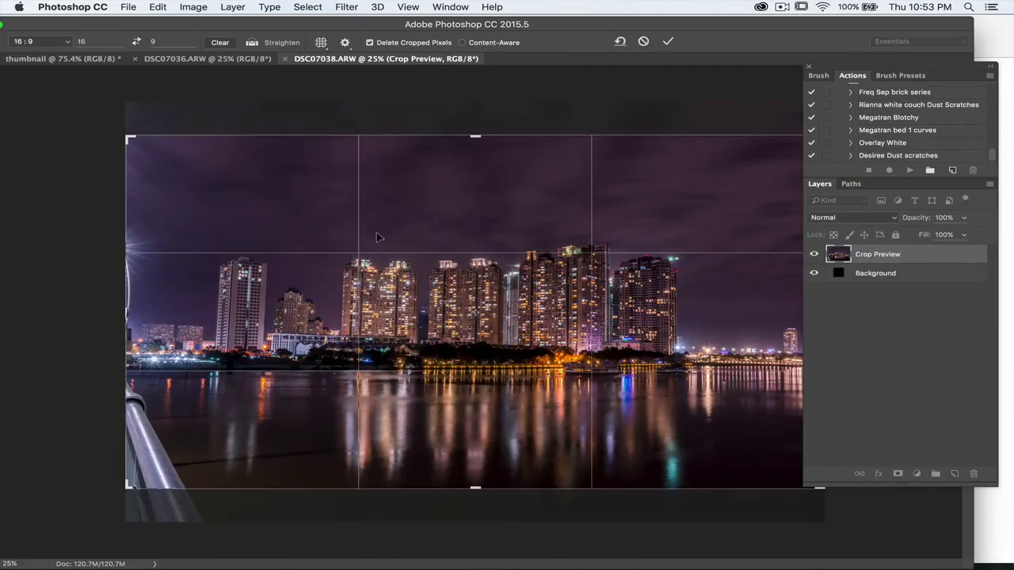
- Rotate the crop about 2° to level the skyline, reposition, apply, and duplicate the layer
left_click_drag(113, 129, 108, 140)
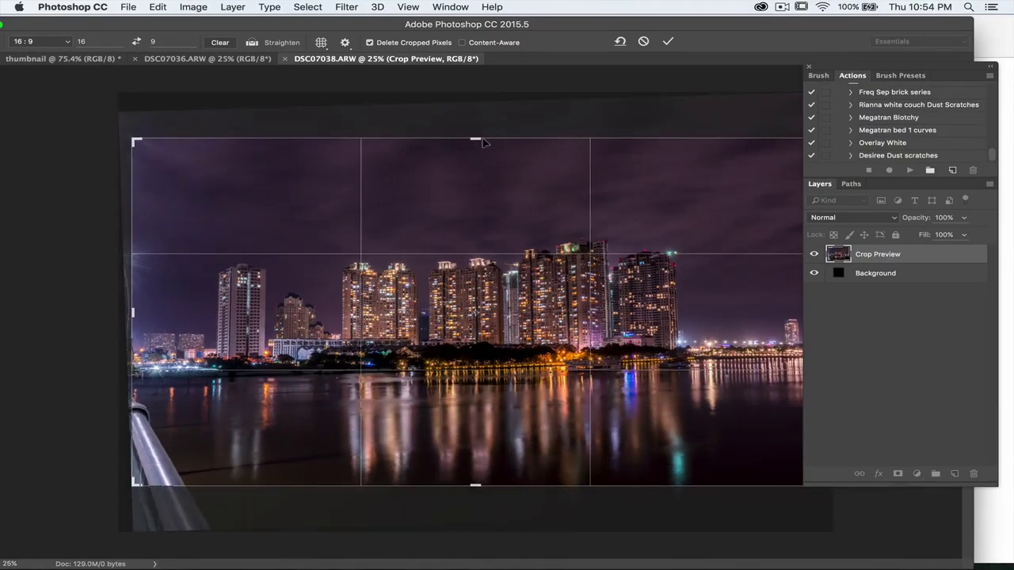
mouse_move(477, 139)
left_mouse_down()
mouse_move(475, 158)
mouse_move(477, 80)
mouse_move(478, 142)
left_mouse_up()
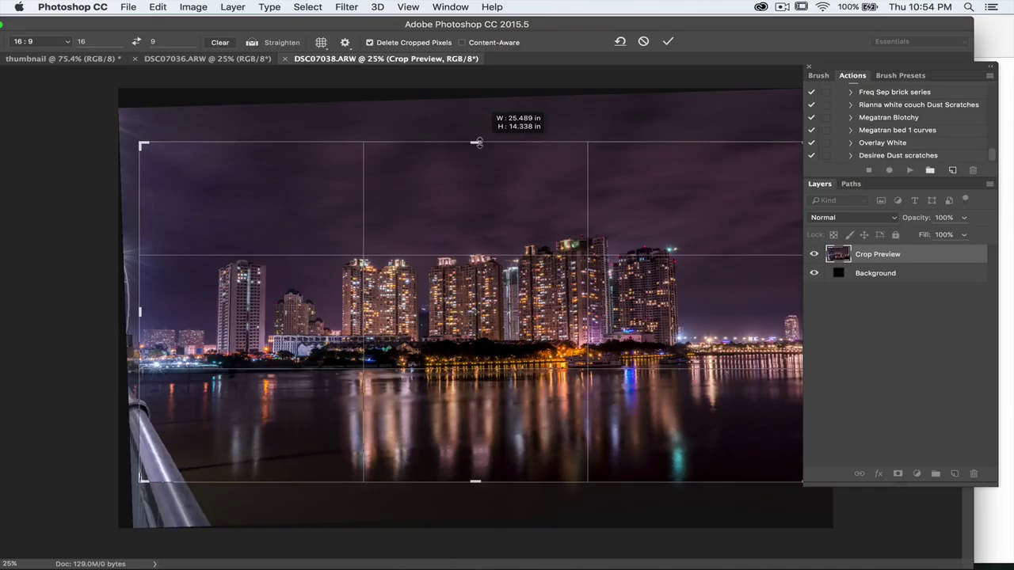
left_click_drag(477, 142, 477, 142)
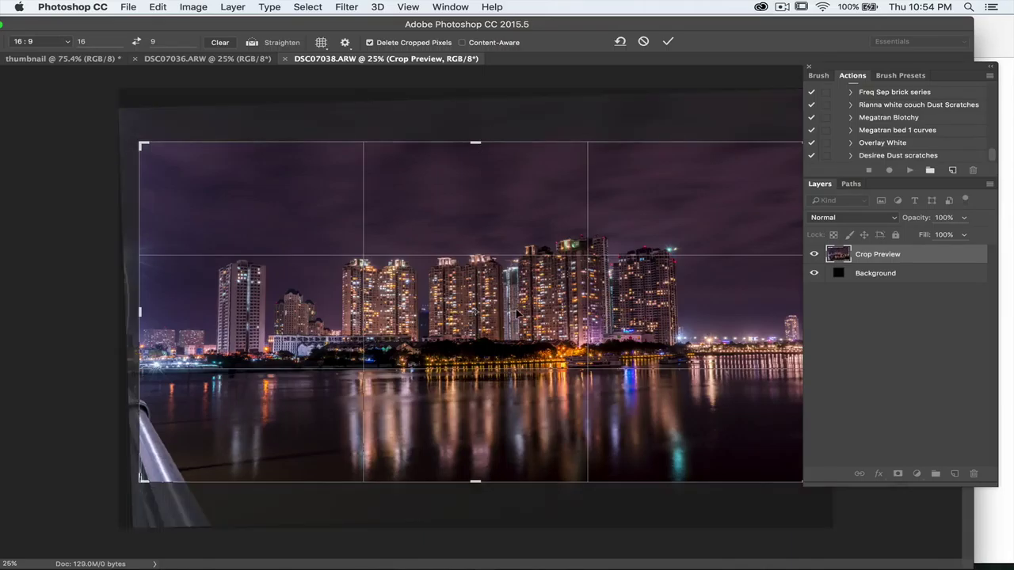
left_click_drag(519, 315, 516, 315)
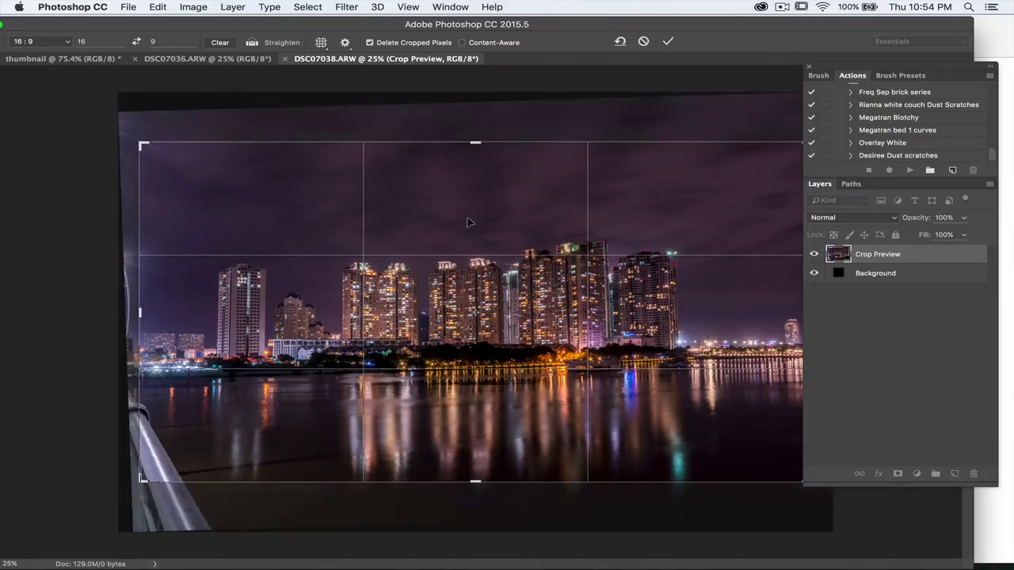
mouse_move(468, 219)
left_mouse_down()
mouse_move(464, 197)
mouse_move(465, 207)
left_mouse_up()
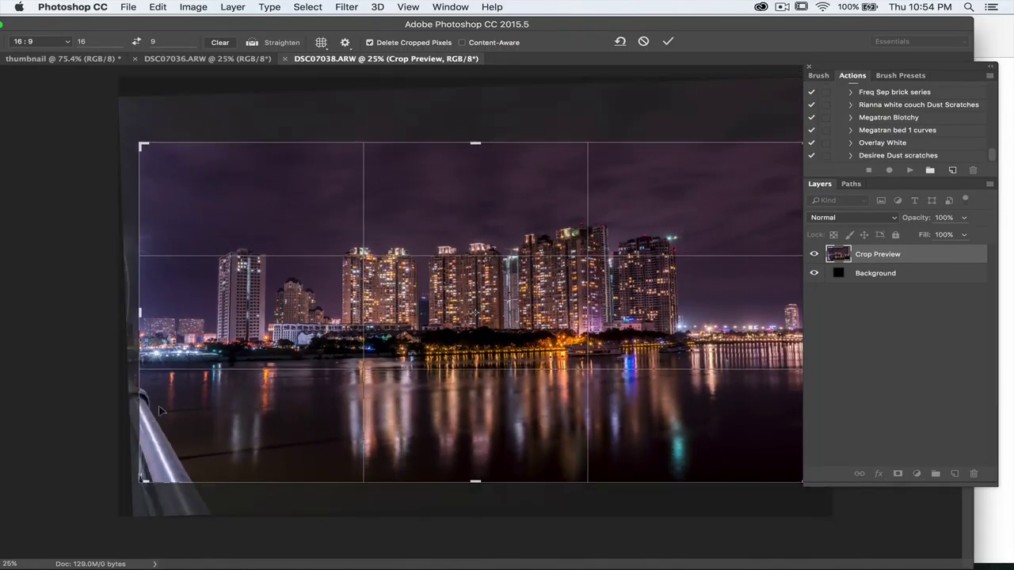
key("Return")
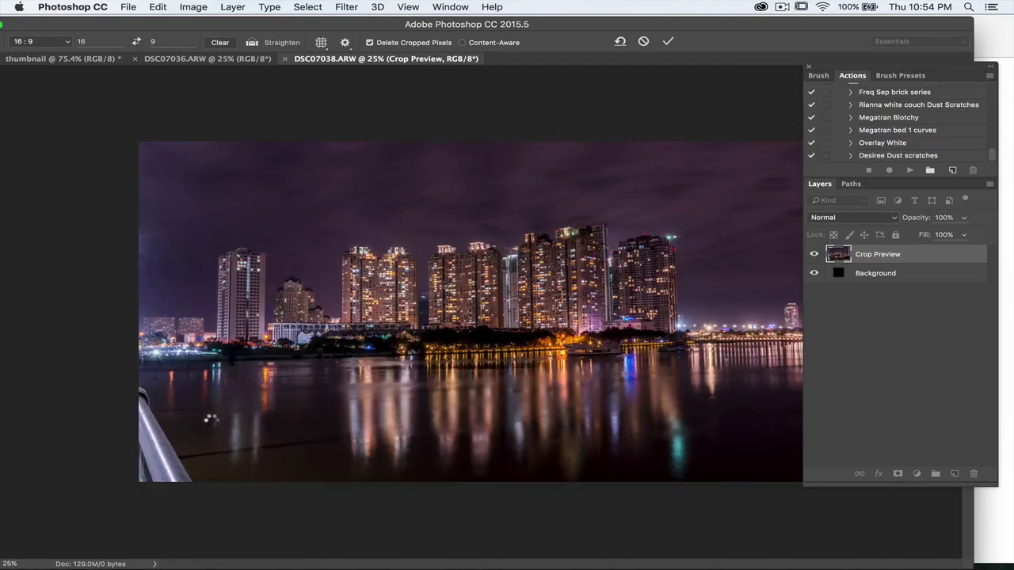
key("ctrl+j")
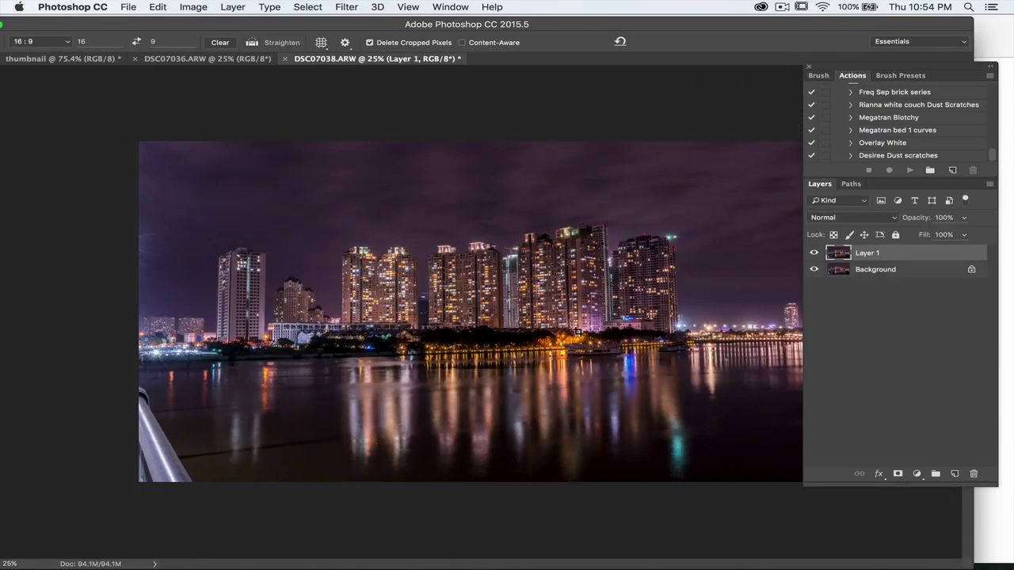
- Pull the top-right and bottom-left crop corners inward and apply the tighter 16:9 crop
scroll(576, 331, "down", 2)
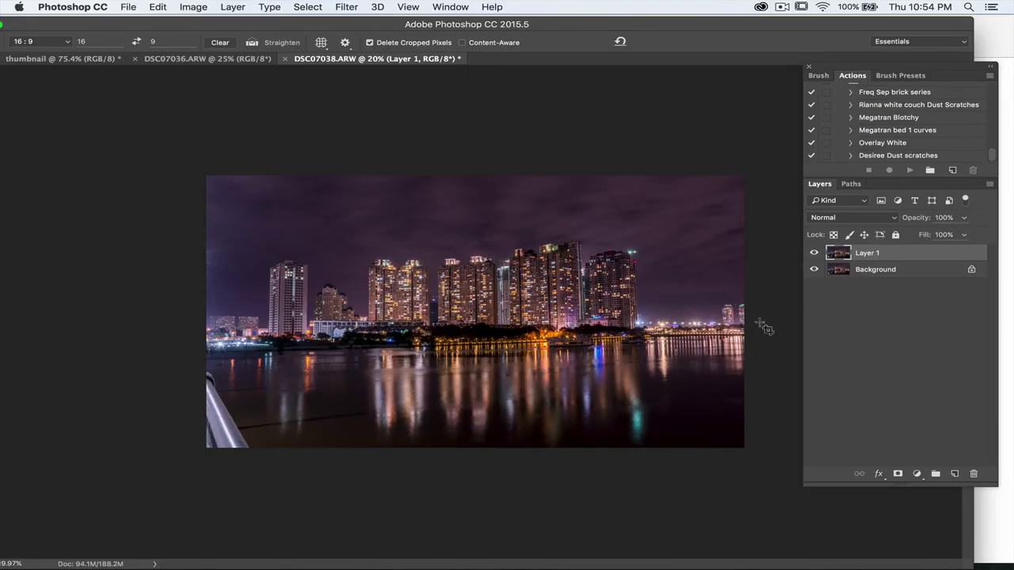
left_click(644, 309)
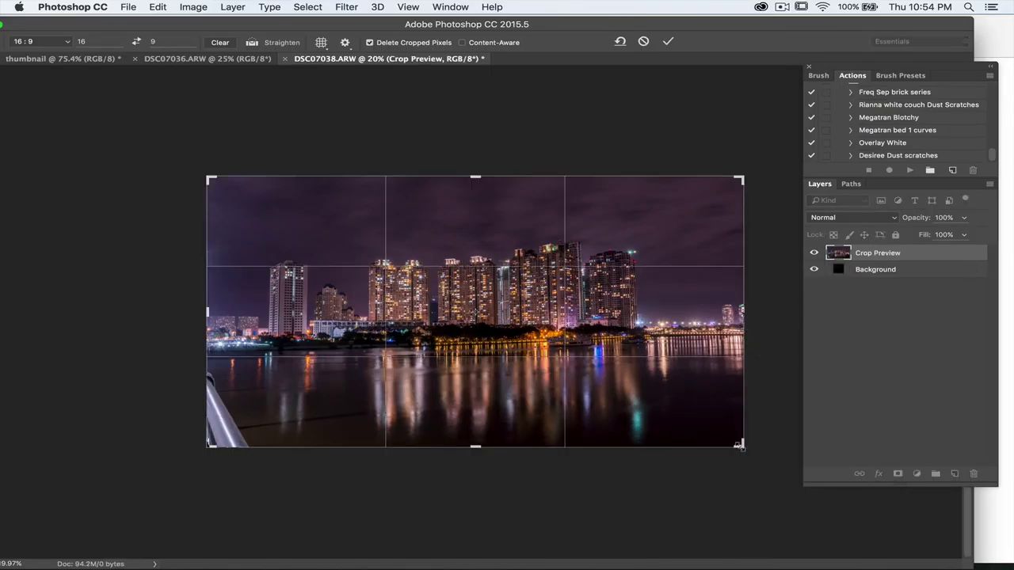
left_click_drag(741, 180, 727, 190)
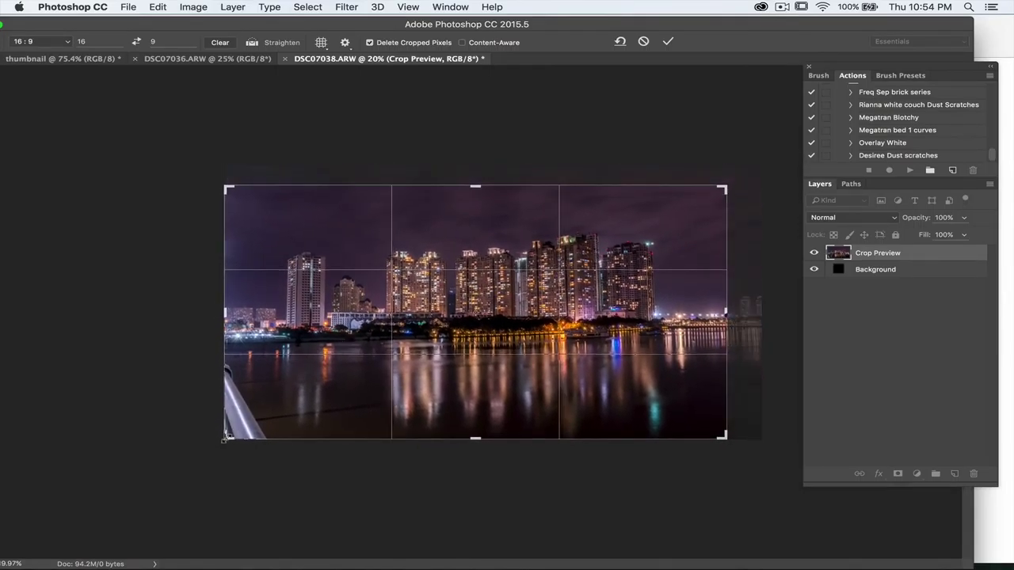
left_click_drag(224, 440, 235, 431)
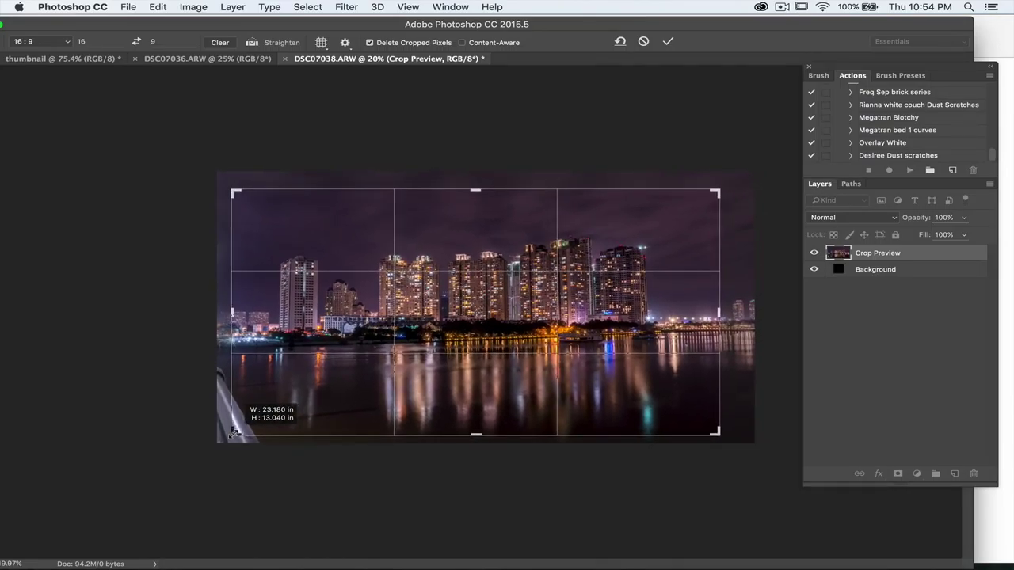
left_click_drag(236, 432, 235, 432)
key("Return")
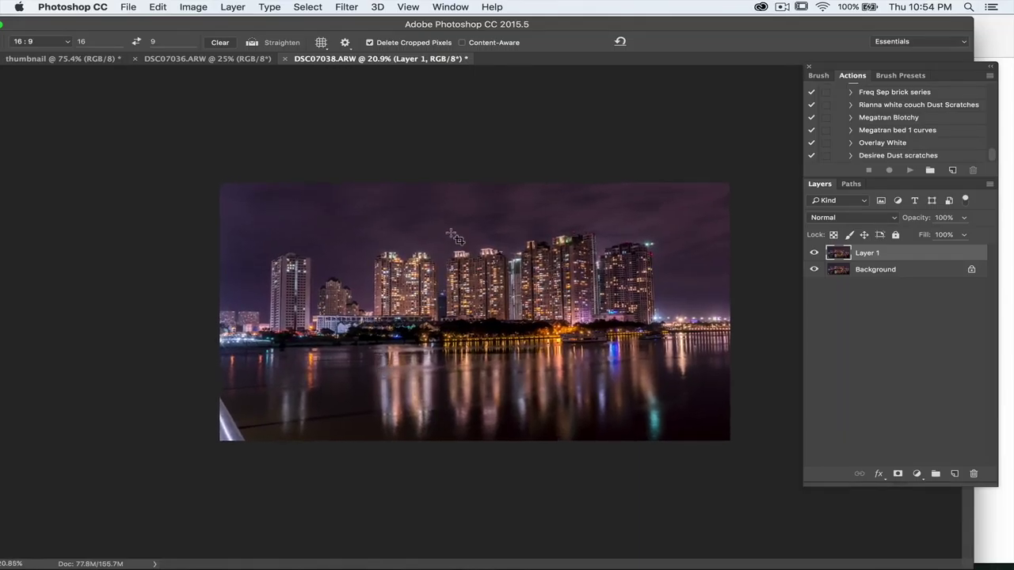
- In full-screen view, spot-heal two sky dust spots, enlarging the brush to 150
scroll(391, 274, "up", 5)
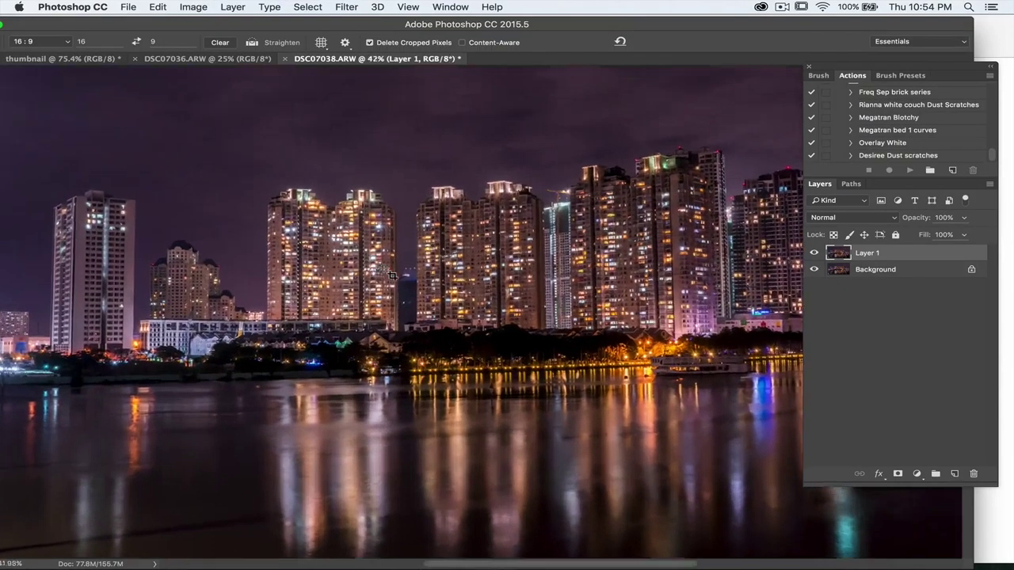
scroll(390, 275, "up", 2)
scroll(388, 269, "left", 3)
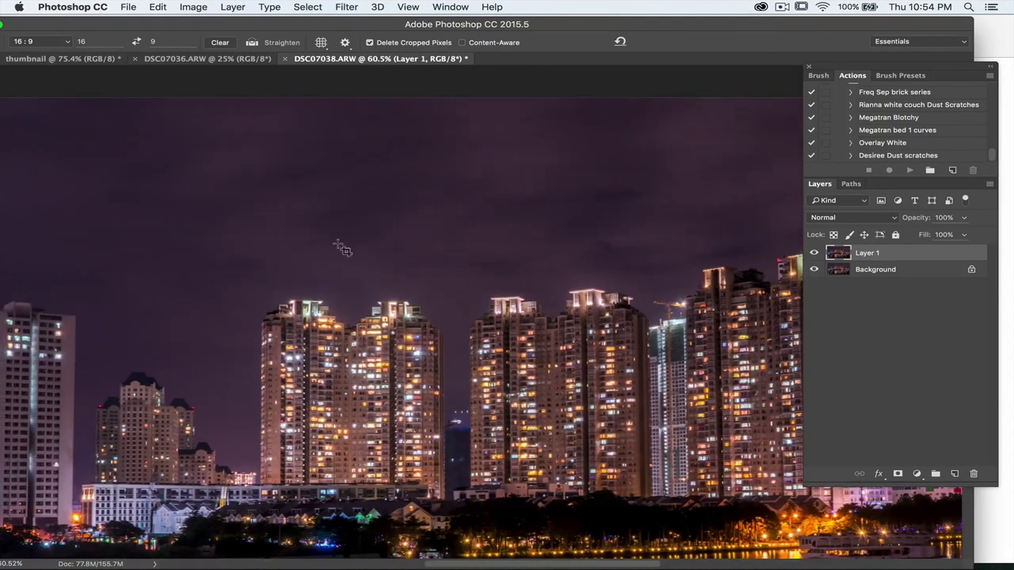
key("f")
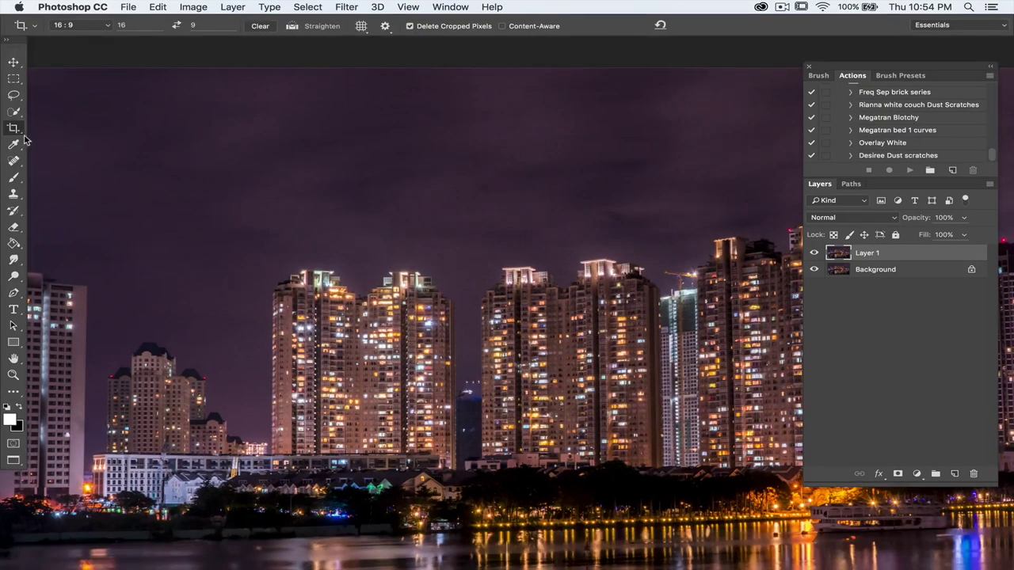
left_click(14, 161)
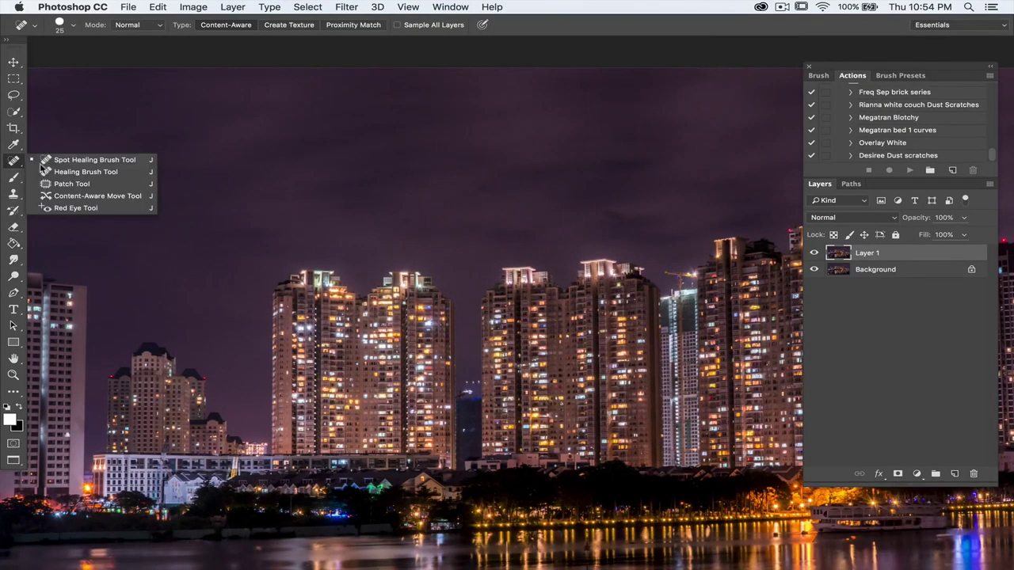
left_click(55, 160)
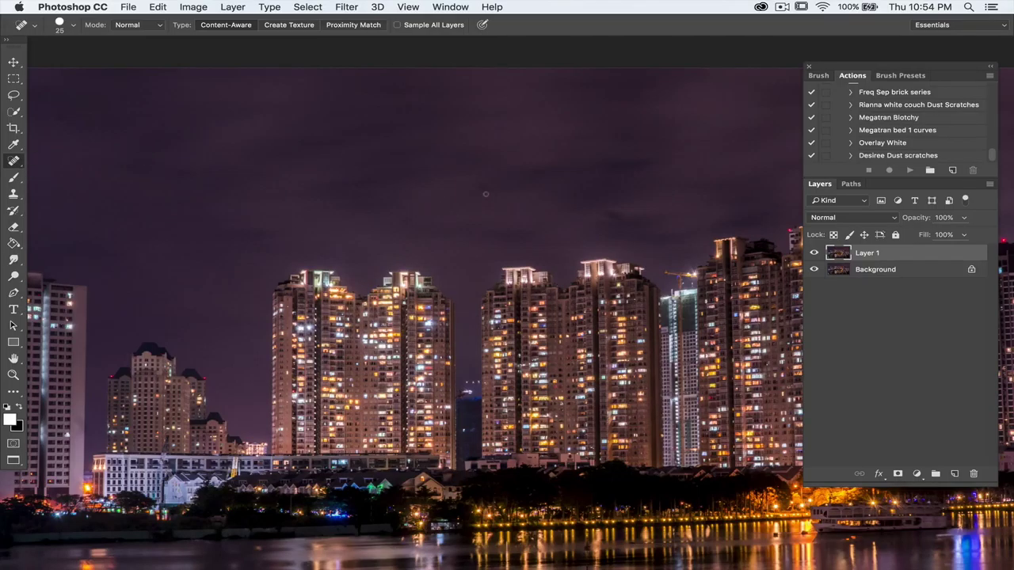
left_click(486, 190)
key("bracketright")
left_click(485, 185)
key("bracketright")
key("bracketright")
- Patch two remaining sky blemishes with the Patch Tool, deselecting after each
right_click(13, 164)
left_click(84, 182)
scroll(87, 118, "left", 3)
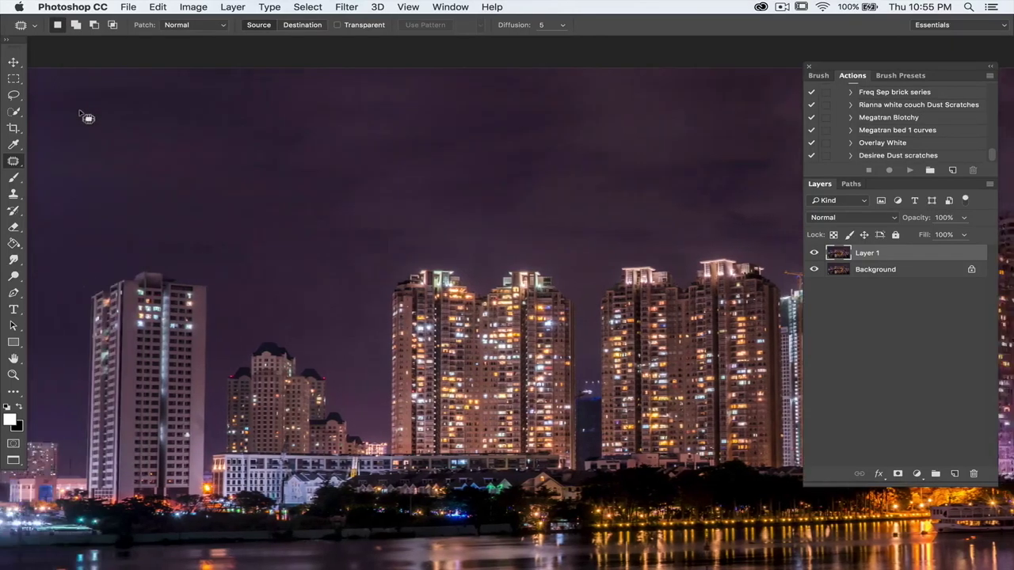
scroll(617, 194, "right", 3)
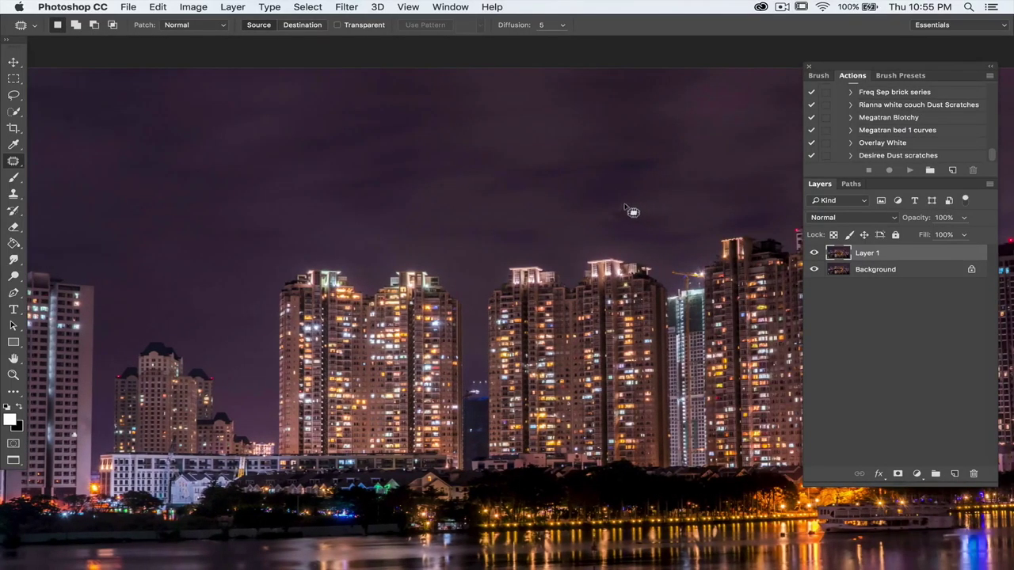
mouse_move(625, 206)
left_mouse_down()
mouse_move(599, 213)
mouse_move(633, 227)
mouse_move(629, 211)
mouse_move(567, 217)
left_mouse_up()
key("ctrl+d")
scroll(527, 208, "up", 3)
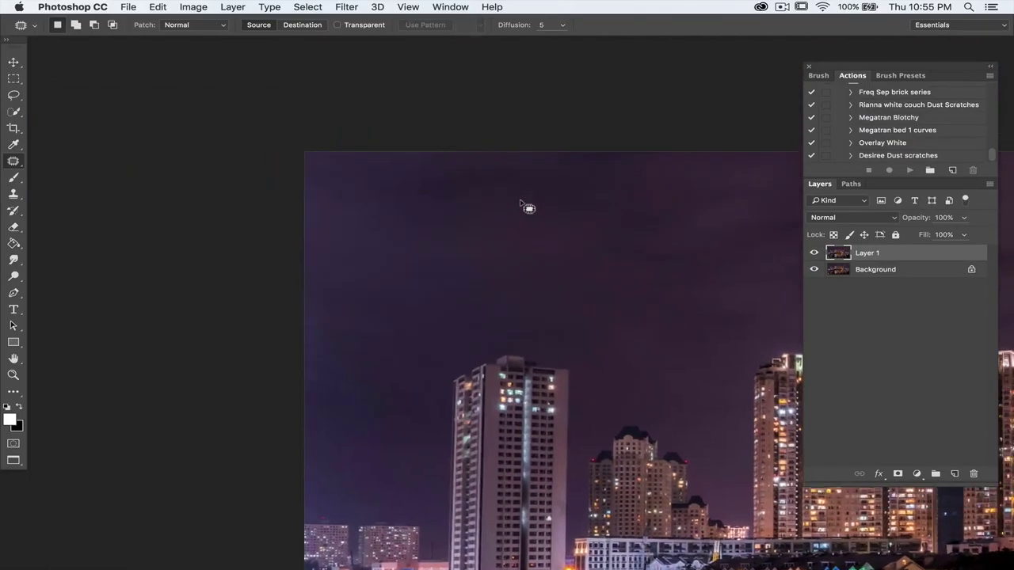
mouse_move(546, 193)
left_mouse_down()
mouse_move(539, 207)
mouse_move(549, 193)
mouse_move(550, 208)
mouse_move(600, 195)
left_mouse_up()
key("ctrl+d")
scroll(600, 195, "down", 5)
scroll(600, 194, "right", 1)
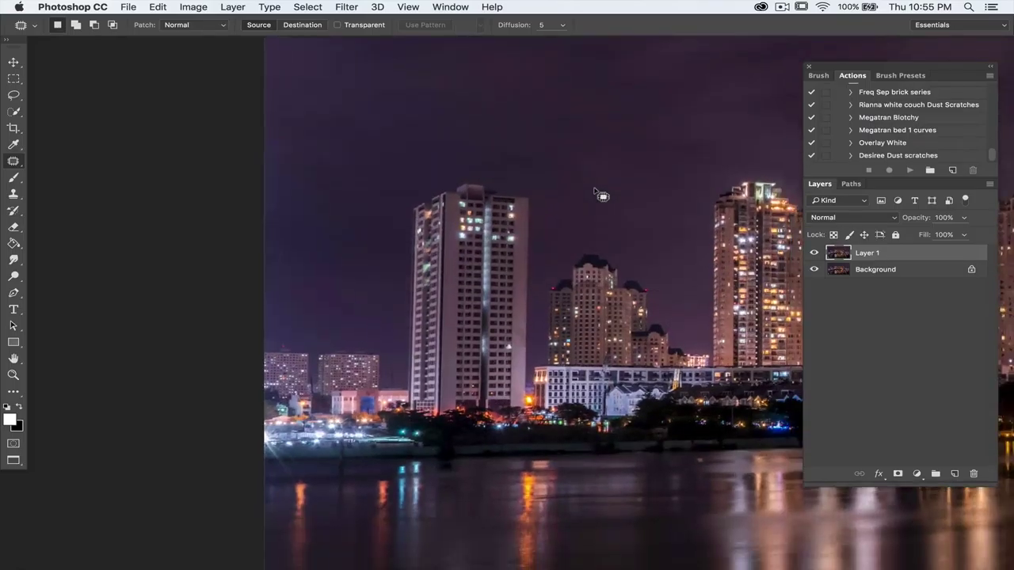
scroll(601, 196, "right", 2)
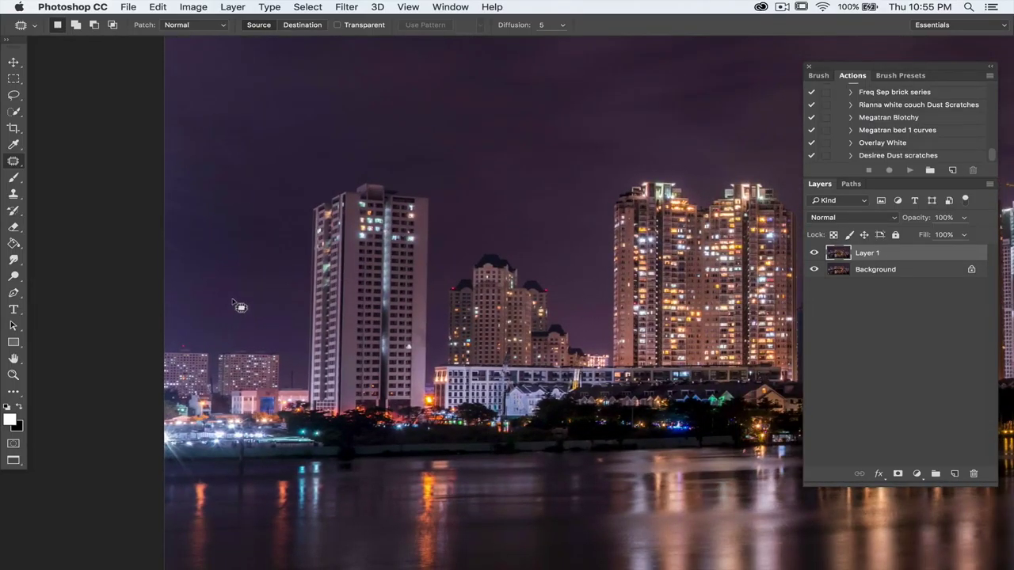
right_click(14, 161)
left_click(87, 160)
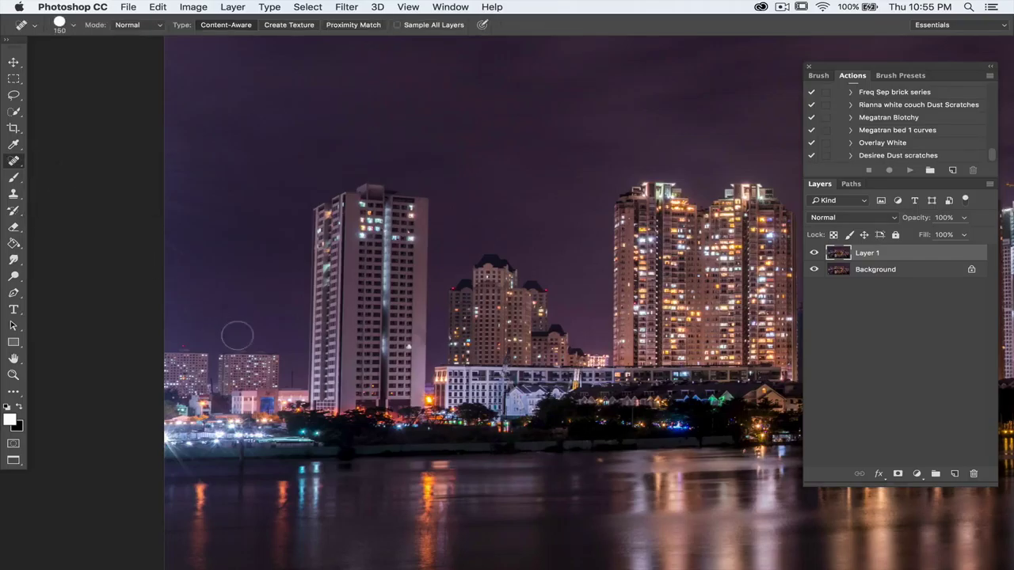
key("bracketleft")
key("bracketleft")
scroll(280, 349, "down", 5)
scroll(280, 348, "right", 2)
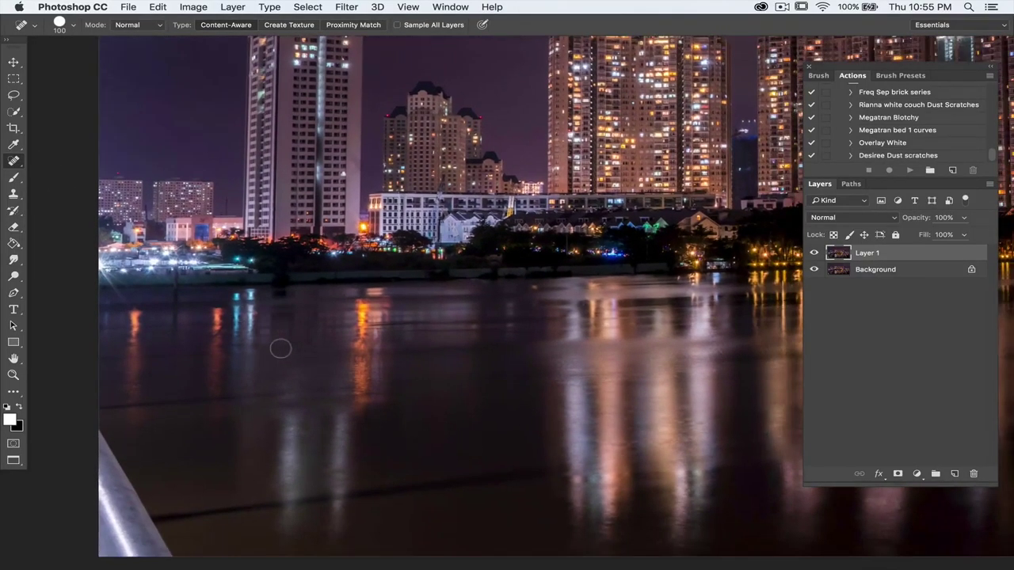
scroll(280, 349, "right", 10)
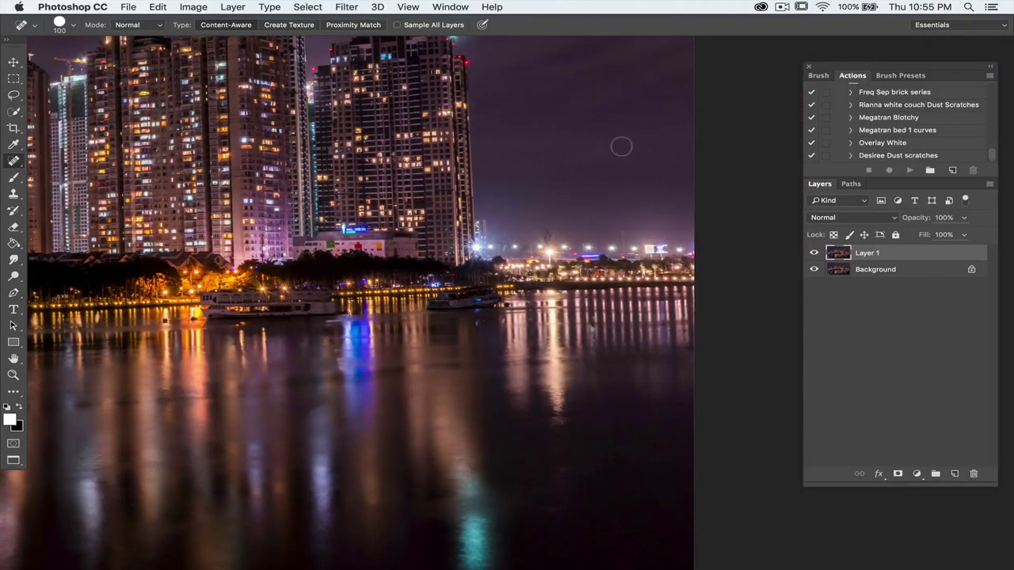
scroll(621, 146, "up", 3)
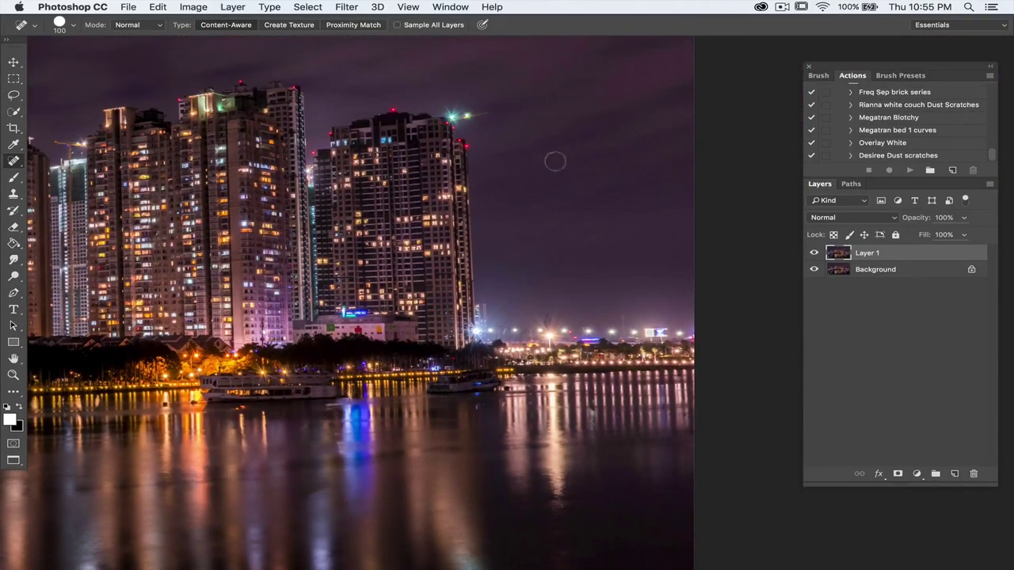
scroll(553, 198, "up", 6)
scroll(553, 198, "left", 5)
scroll(554, 198, "left", 2)
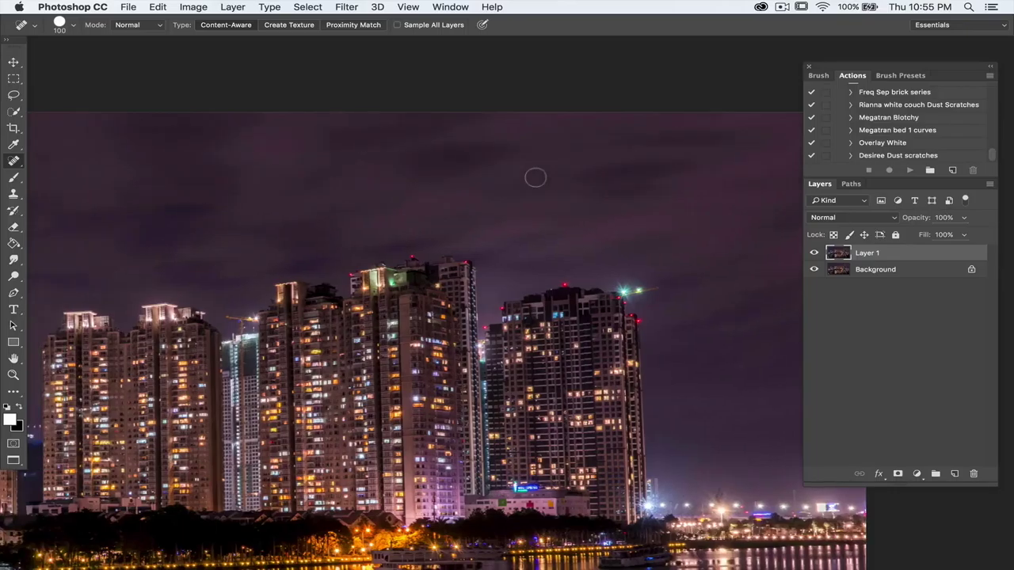
scroll(590, 190, "down", 10)
scroll(590, 190, "left", 8)
scroll(590, 190, "down", 3)
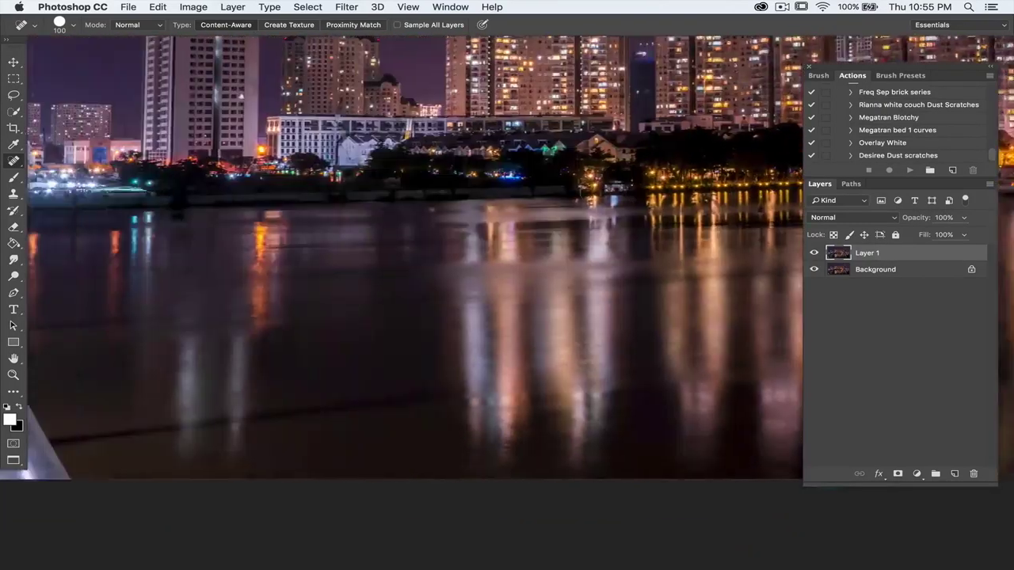
scroll(593, 190, "right", 5)
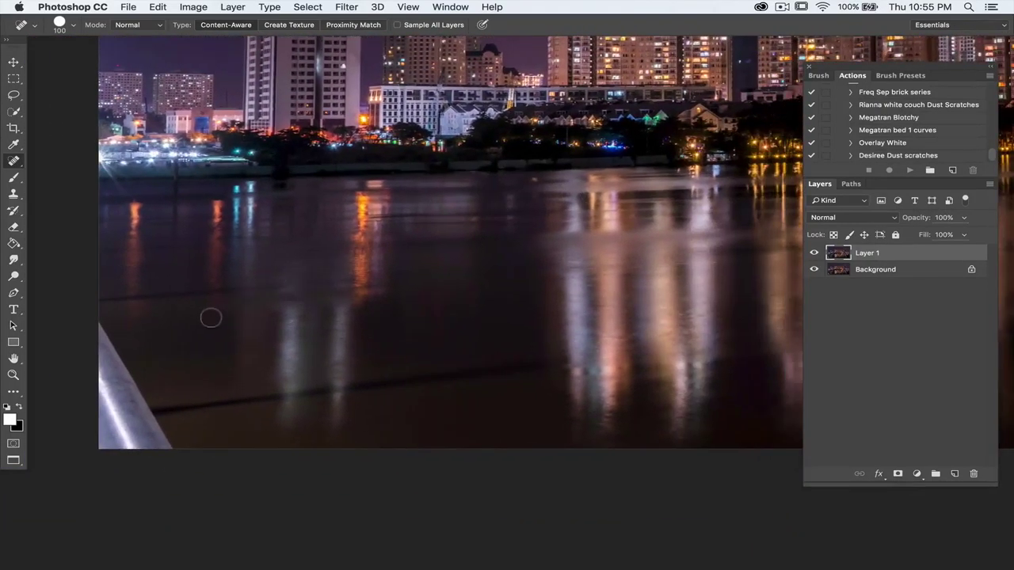
scroll(195, 357, "down", 2)
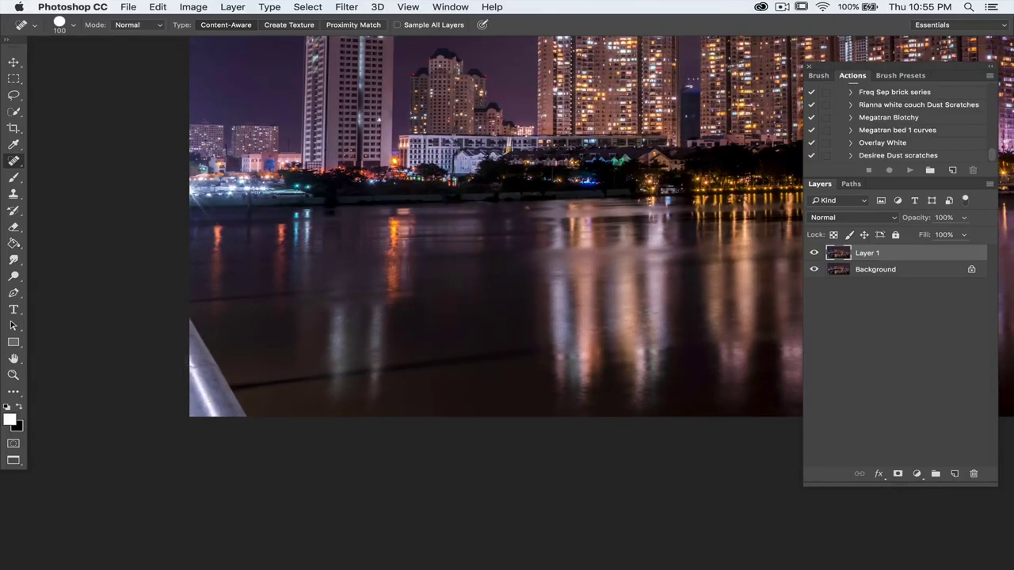
scroll(516, 235, "up", 2)
scroll(516, 235, "right", 1)
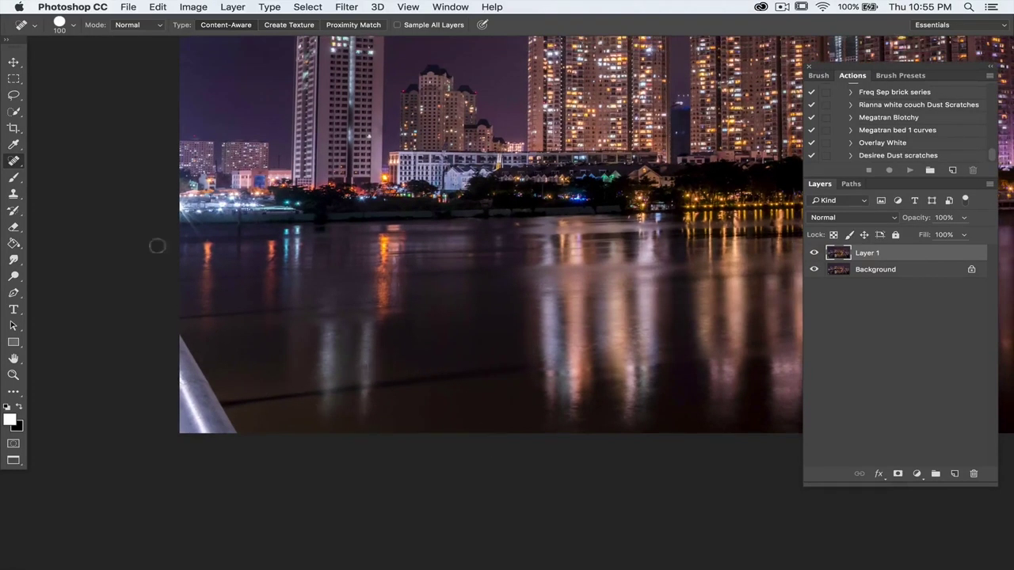
left_click(16, 95)
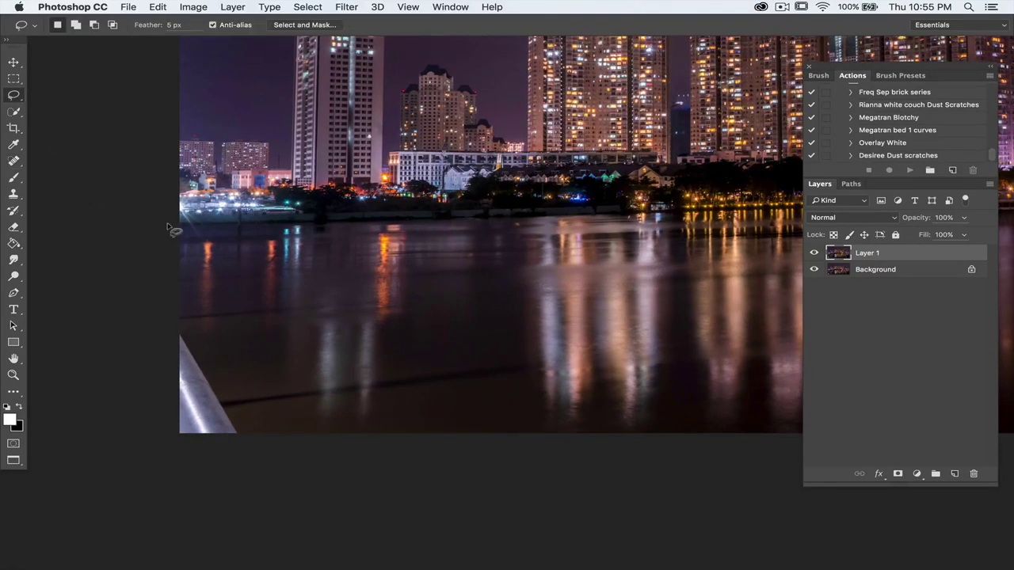
- Lasso the lower-left railing and apply a Content-Aware fill to it
mouse_move(177, 320)
left_mouse_down()
mouse_move(212, 354)
mouse_move(245, 446)
mouse_move(163, 453)
mouse_move(147, 430)
mouse_move(167, 317)
left_mouse_up()
right_click(195, 375)
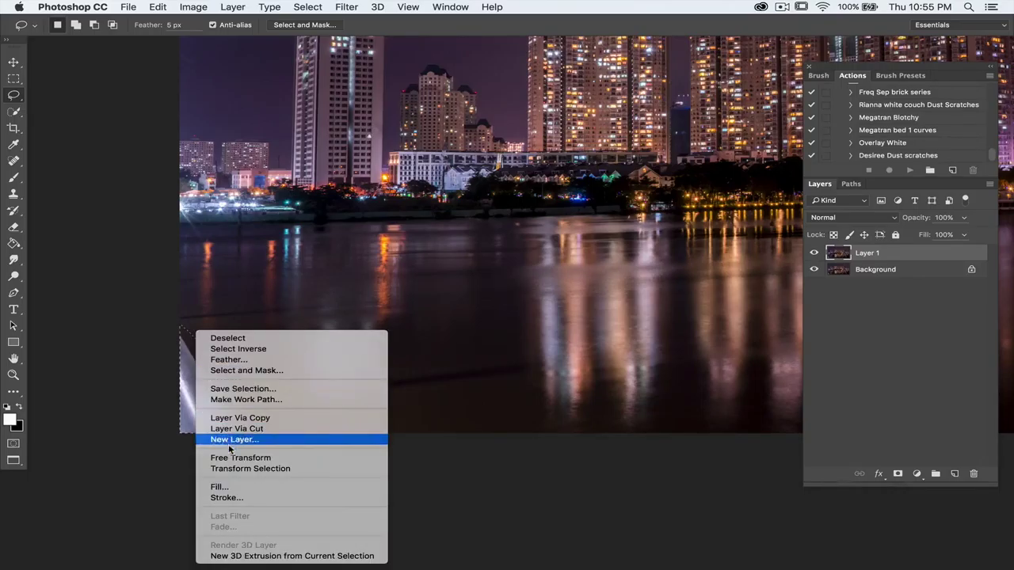
left_click(234, 492)
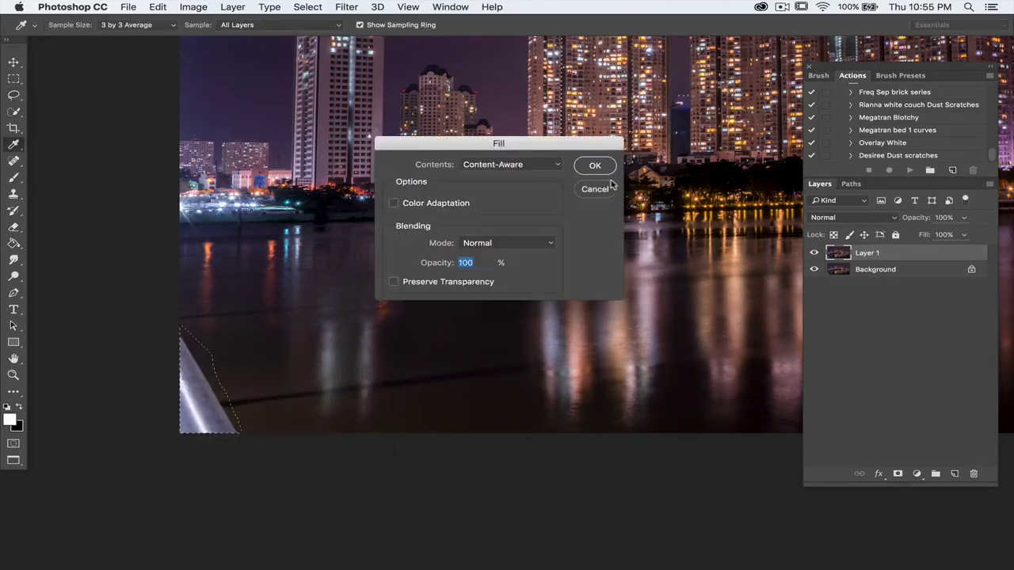
key("Return")
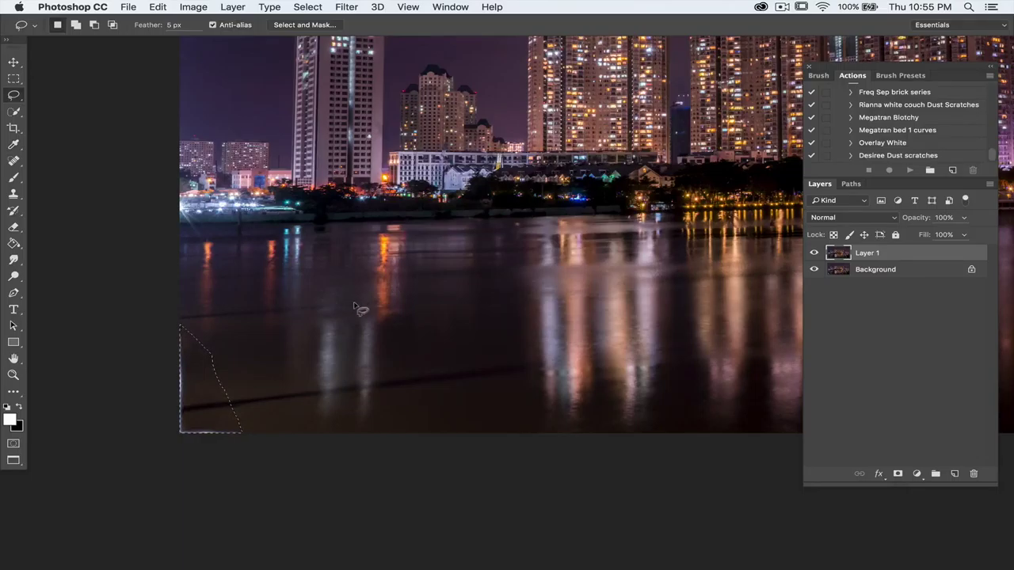
- Undo the fill, deselect, and add an empty Layer 2 for cloning with Clone Stamp
scroll(343, 343, "up", 3)
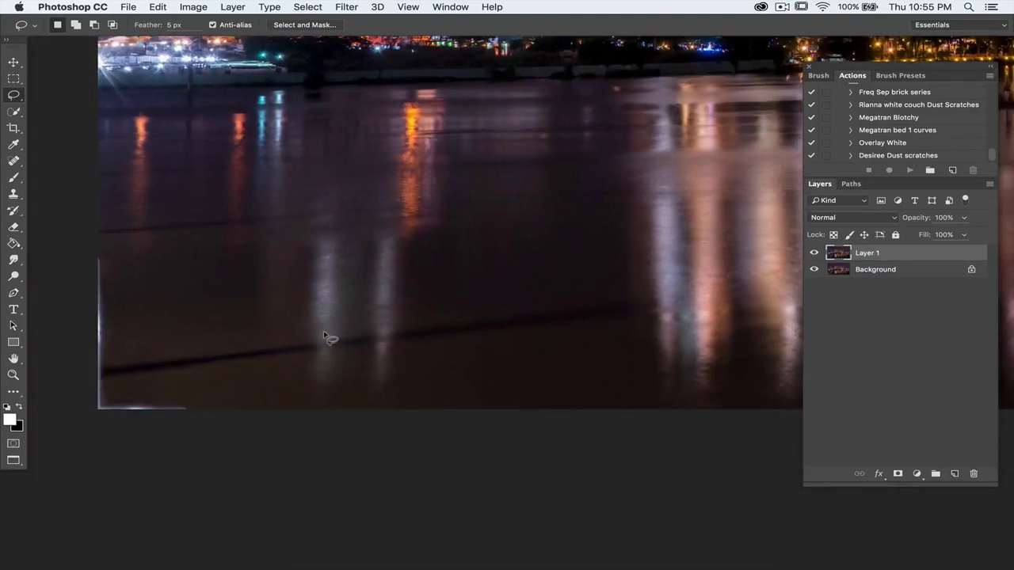
key("super+z")
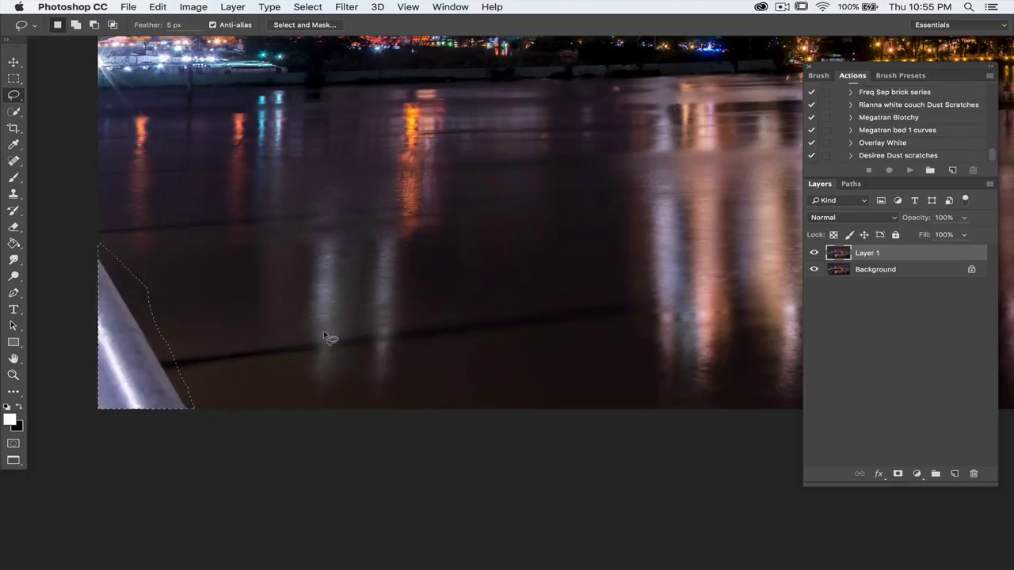
key("super+d")
left_click(954, 473)
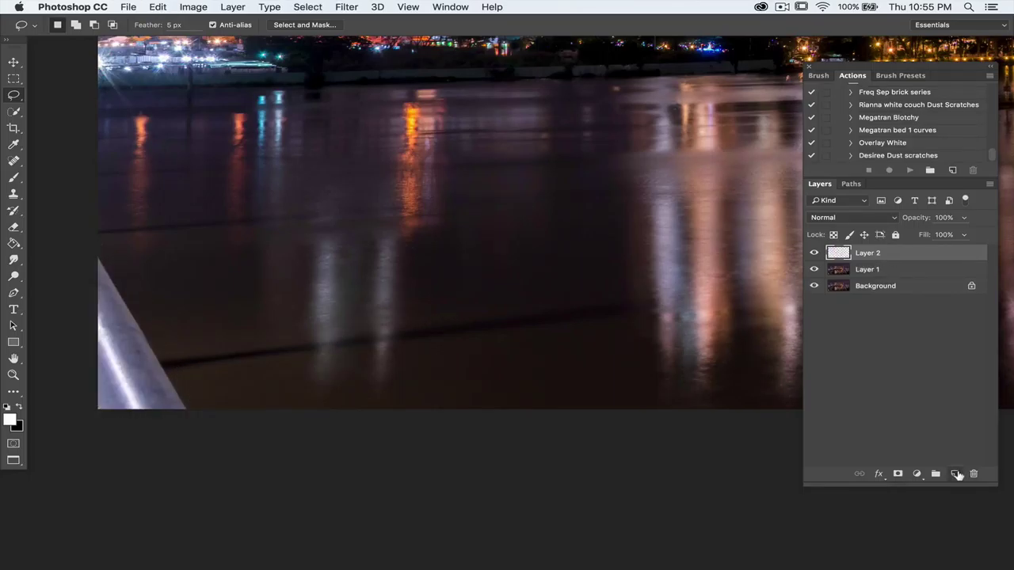
left_click(12, 194)
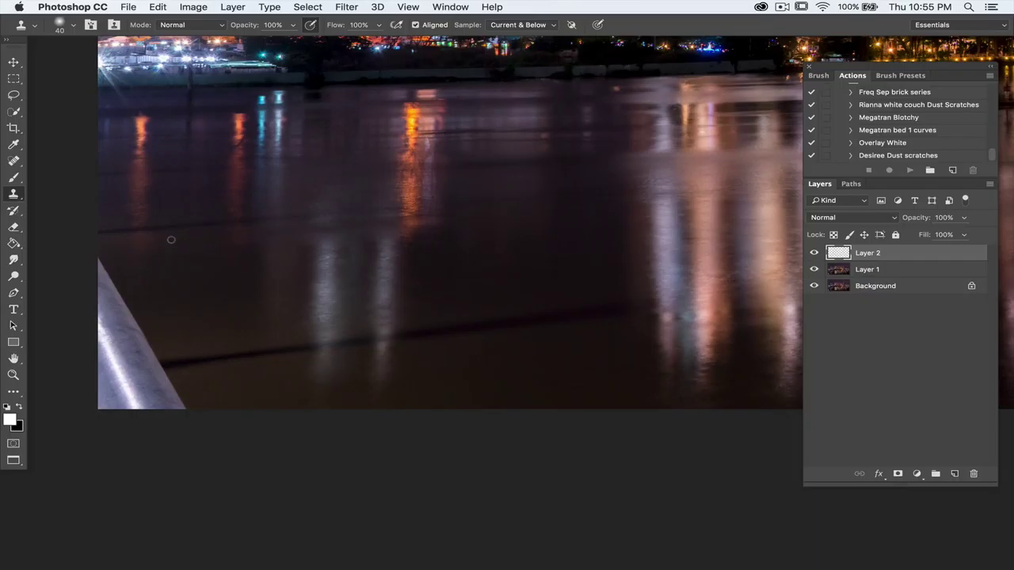
- Enlarge the clone brush to 175 px, sample the water, and paint over the railing's top edge
right_click(67, 250)
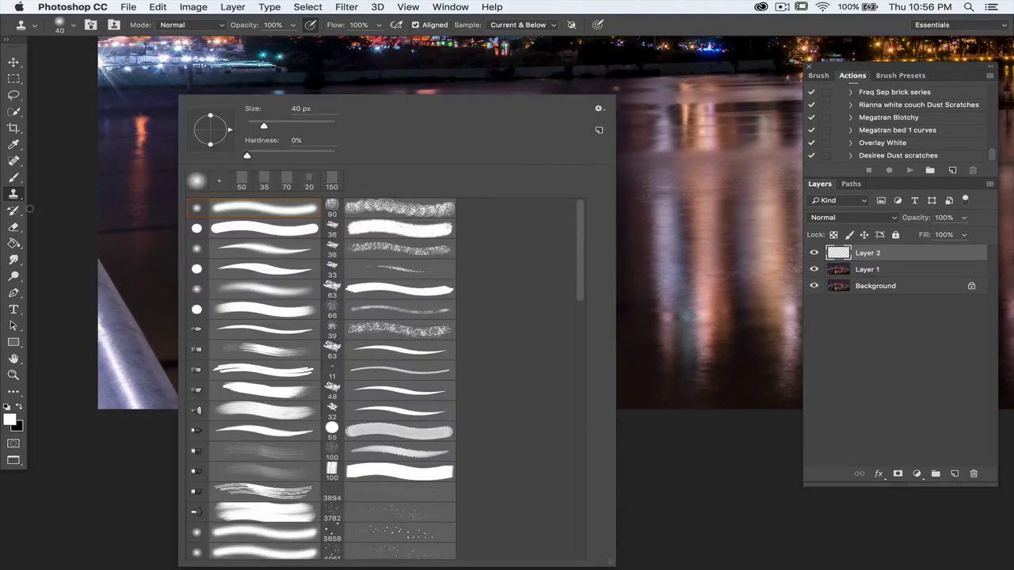
left_click(52, 169)
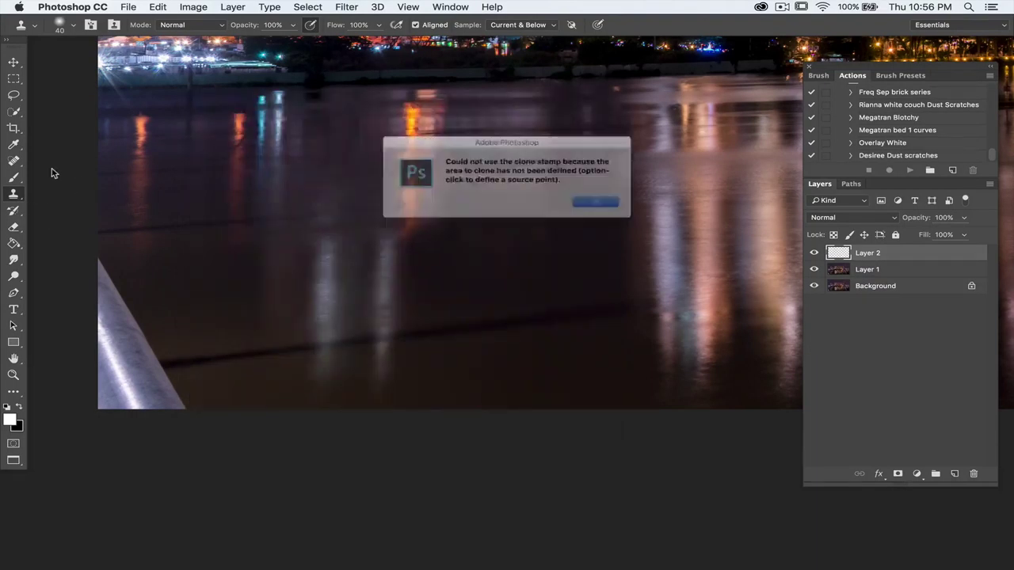
left_click(608, 207)
scroll(350, 72, "down", 2)
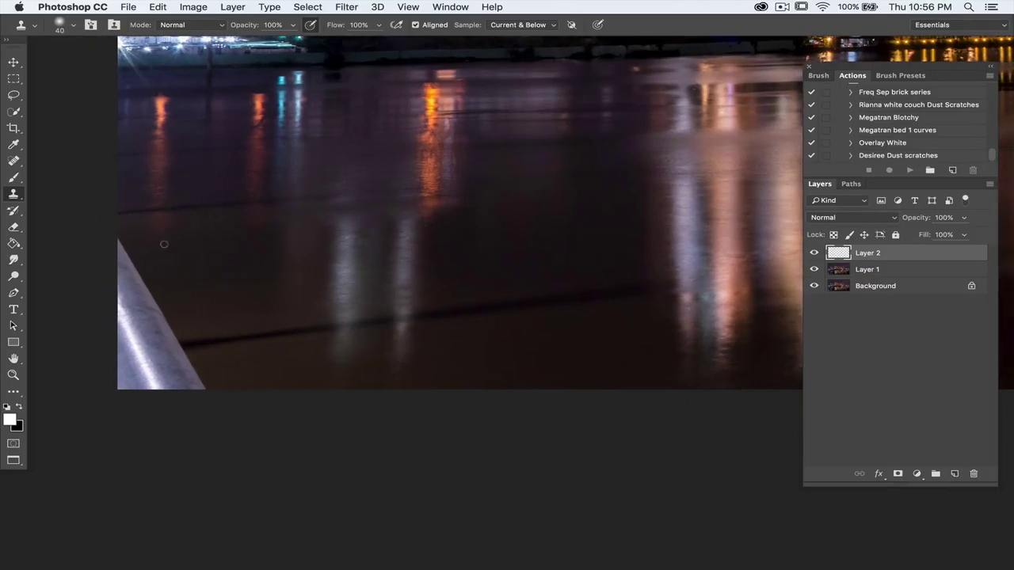
key("bracketright")
key("bracketright")
key("bracketright")
key("bracketright")
key("bracketright")
key("alt")
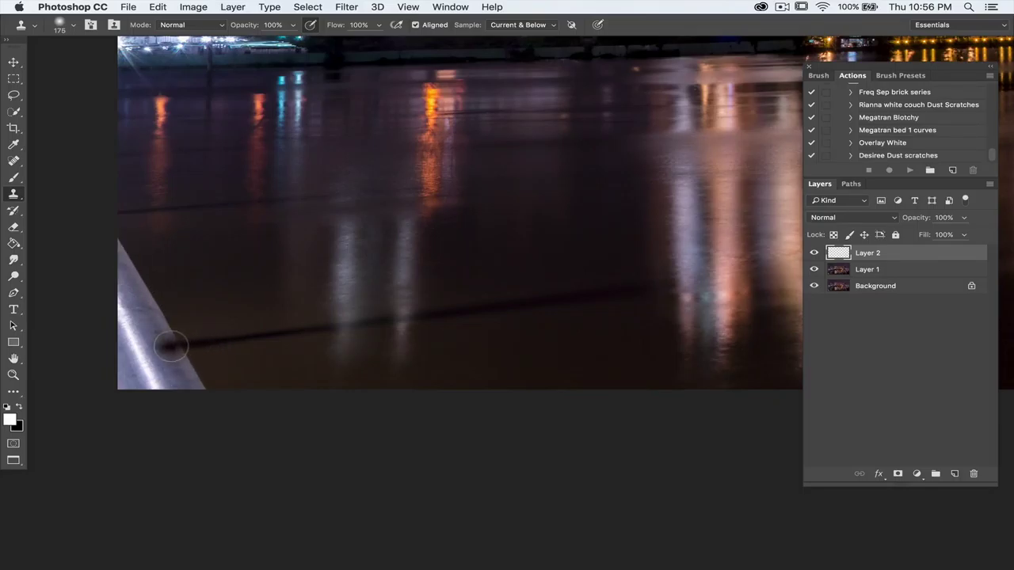
left_click(180, 347)
mouse_move(181, 346)
left_mouse_down()
mouse_move(124, 242)
mouse_move(216, 397)
mouse_move(197, 361)
left_mouse_up()
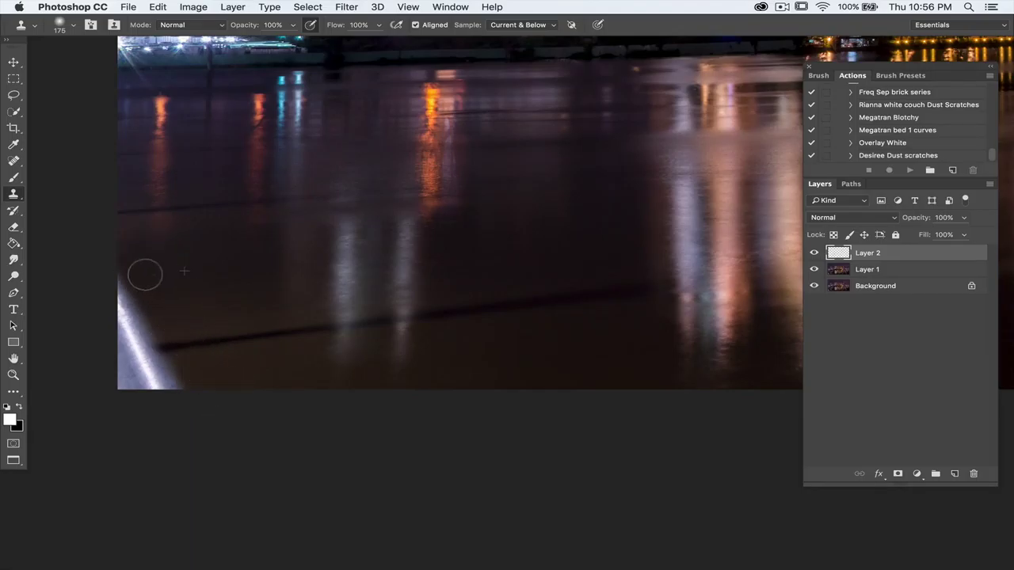
- Extend the dark seam line across the railing, cover the bright strips, then resample at 250 px
left_click(193, 343, "alt")
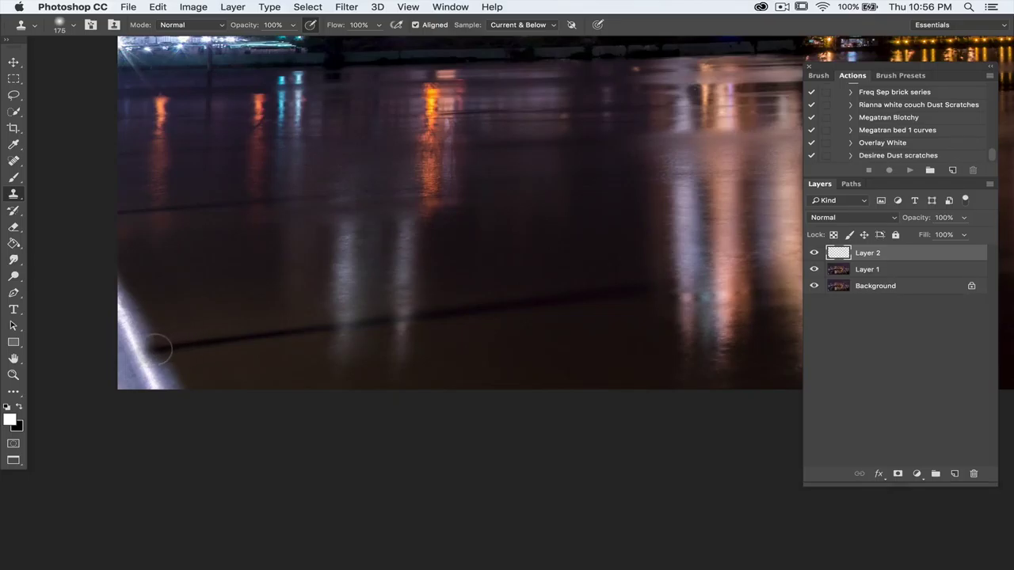
mouse_move(158, 346)
left_mouse_down()
mouse_move(145, 351)
mouse_move(122, 273)
mouse_move(143, 373)
mouse_move(150, 378)
mouse_move(136, 348)
mouse_move(180, 386)
mouse_move(133, 311)
left_mouse_up()
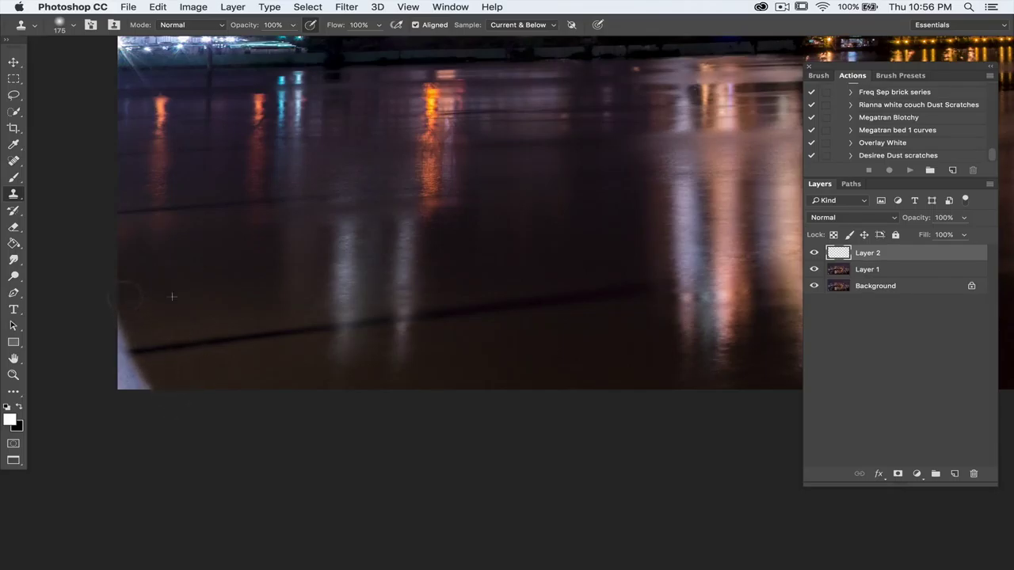
left_click(171, 344, "alt")
left_click(127, 358)
mouse_move(127, 357)
left_mouse_down()
mouse_move(106, 351)
mouse_move(119, 350)
mouse_move(120, 313)
left_mouse_up()
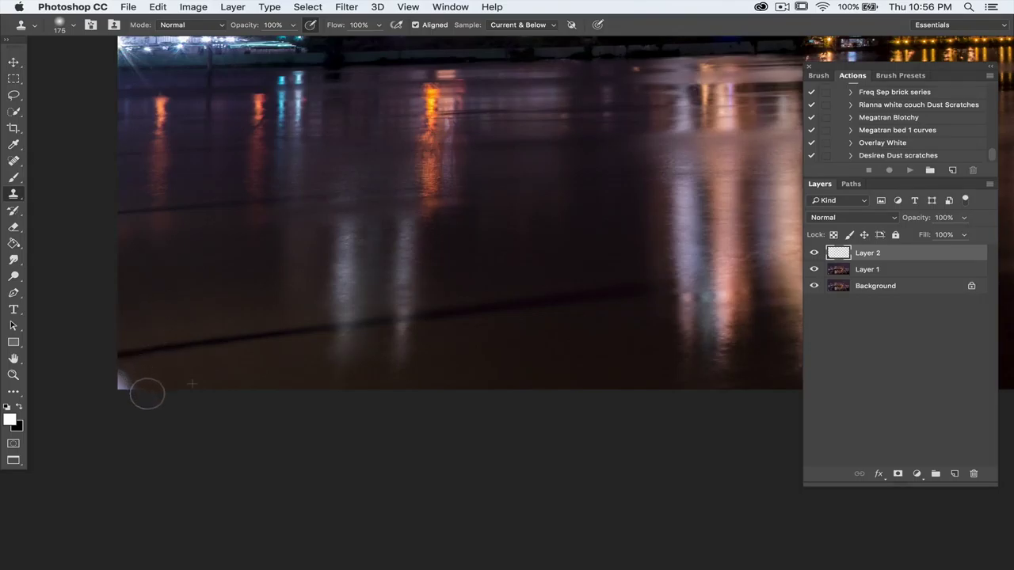
mouse_move(147, 393)
left_mouse_down()
mouse_move(125, 365)
mouse_move(131, 403)
mouse_move(116, 380)
mouse_move(167, 395)
mouse_move(109, 379)
mouse_move(186, 390)
mouse_move(138, 390)
left_mouse_up()
key("super+minus")
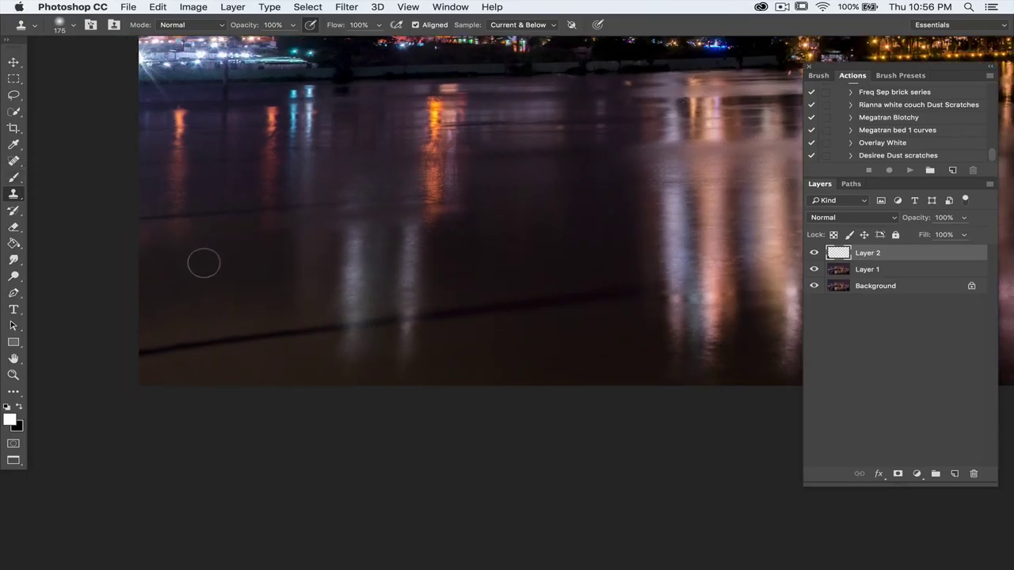
key("bracketright")
key("bracketright")
left_click(210, 262, "alt")
- Return to the standard layout, switch to DSC07036, and show it full screen with menu bar
scroll(317, 452, "up", 10)
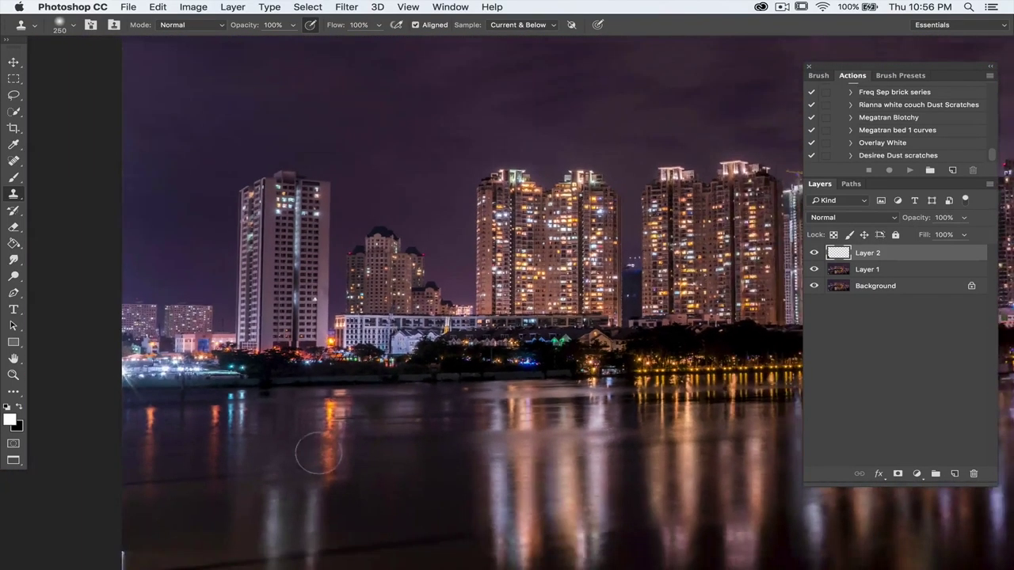
scroll(319, 452, "down", 3)
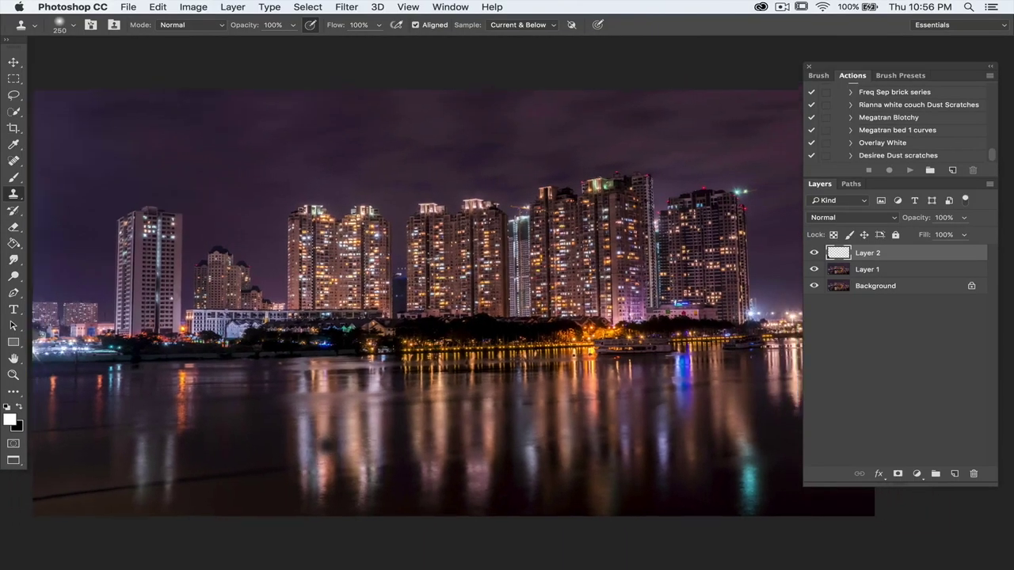
scroll(527, 290, "down", 1)
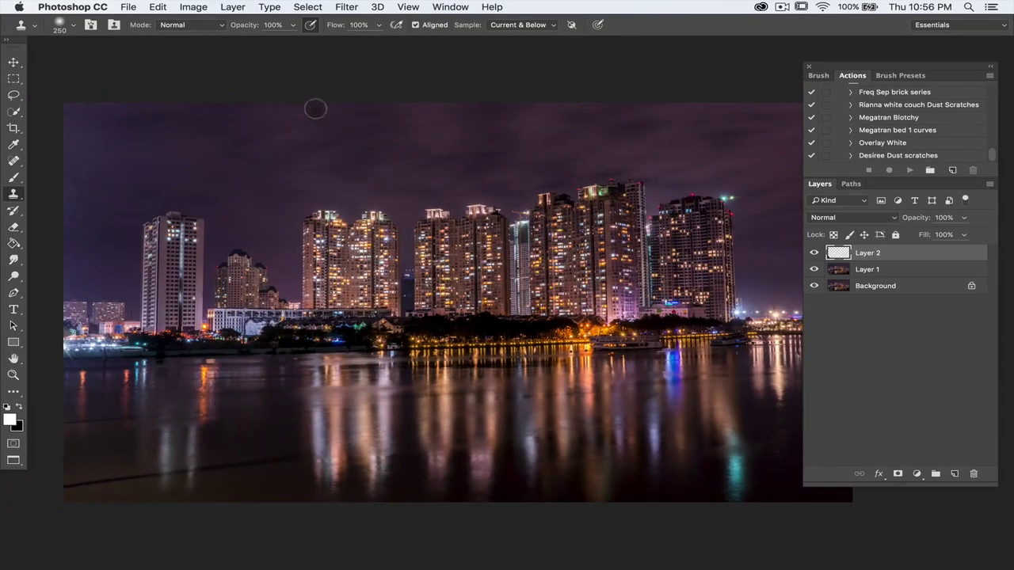
mouse_move(611, 560)
key("shift+f")
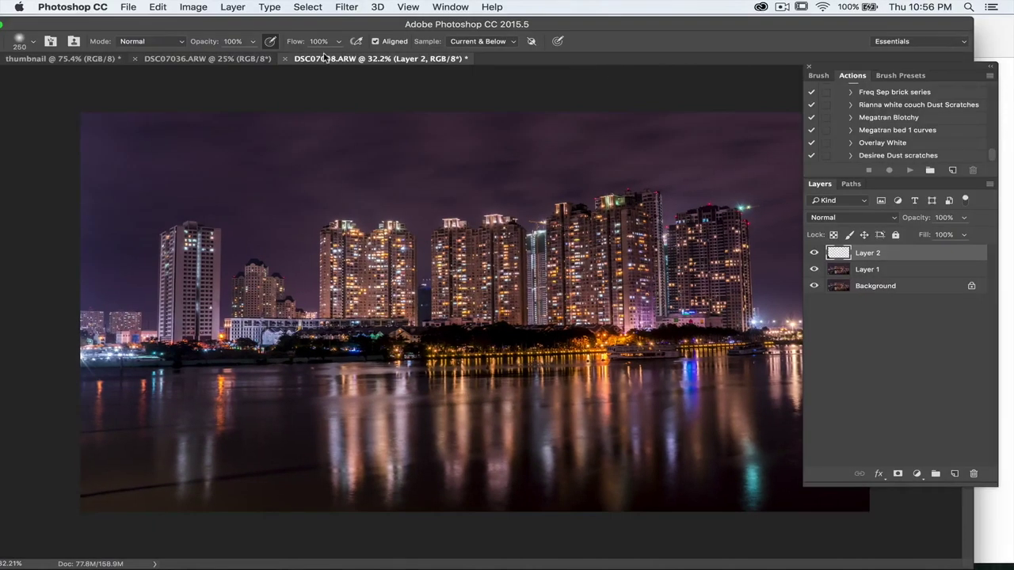
left_click(222, 60)
key("f")
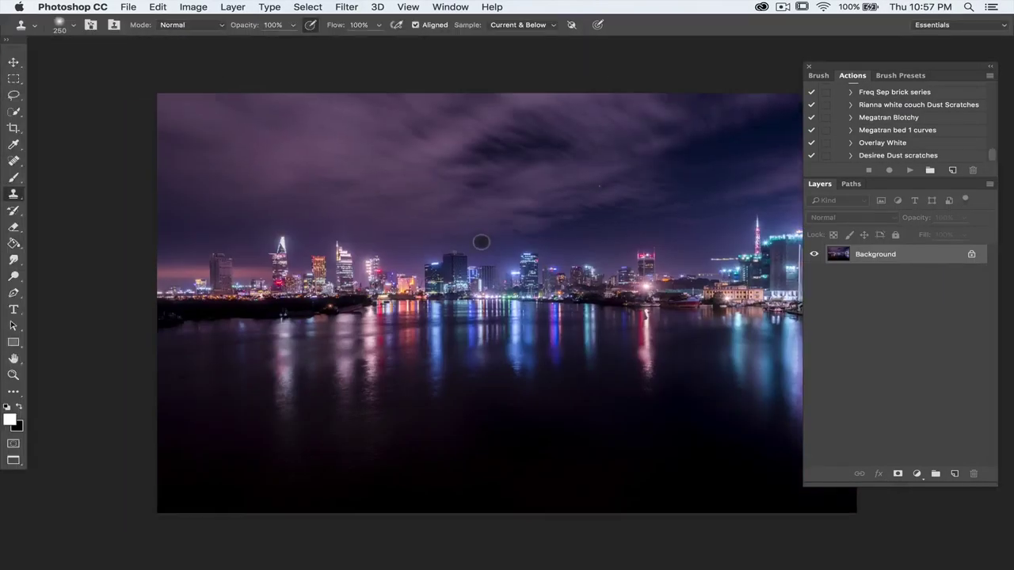
scroll(481, 242, "up", 3)
scroll(480, 241, "left", 3)
scroll(481, 241, "down", 3)
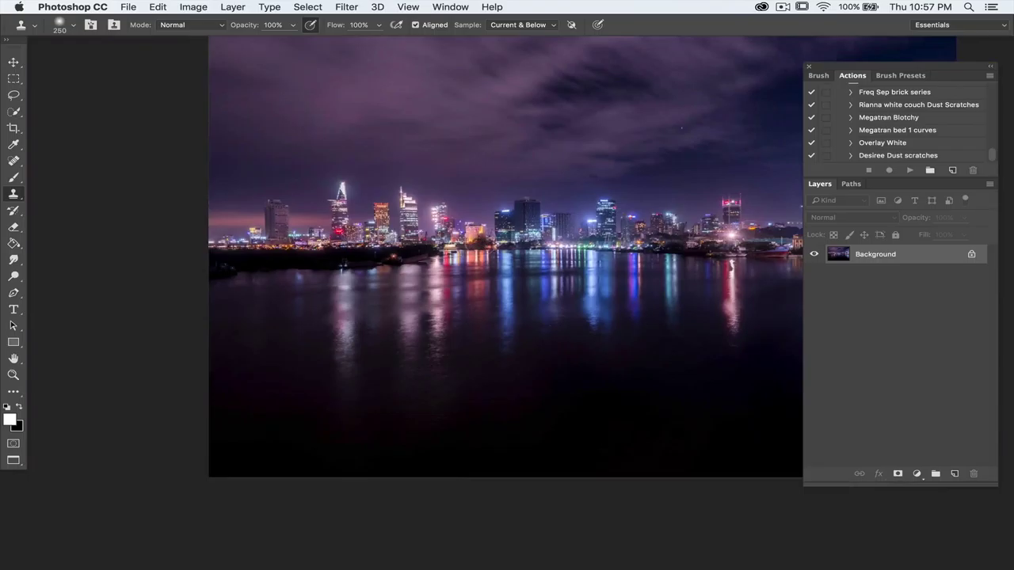
scroll(418, 194, "down", 3)
scroll(418, 193, "right", 5)
scroll(418, 193, "left", 2)
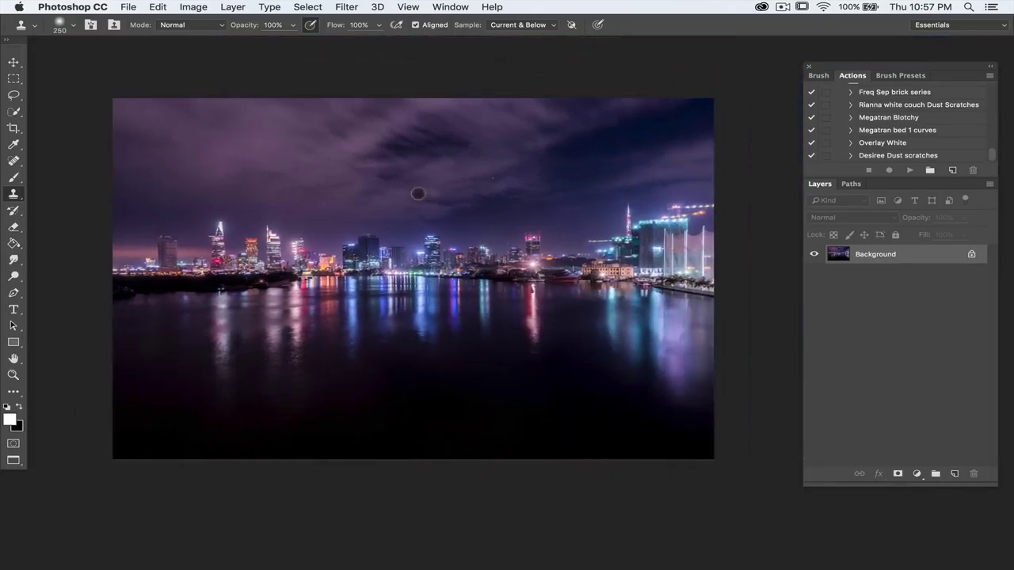
key("c")
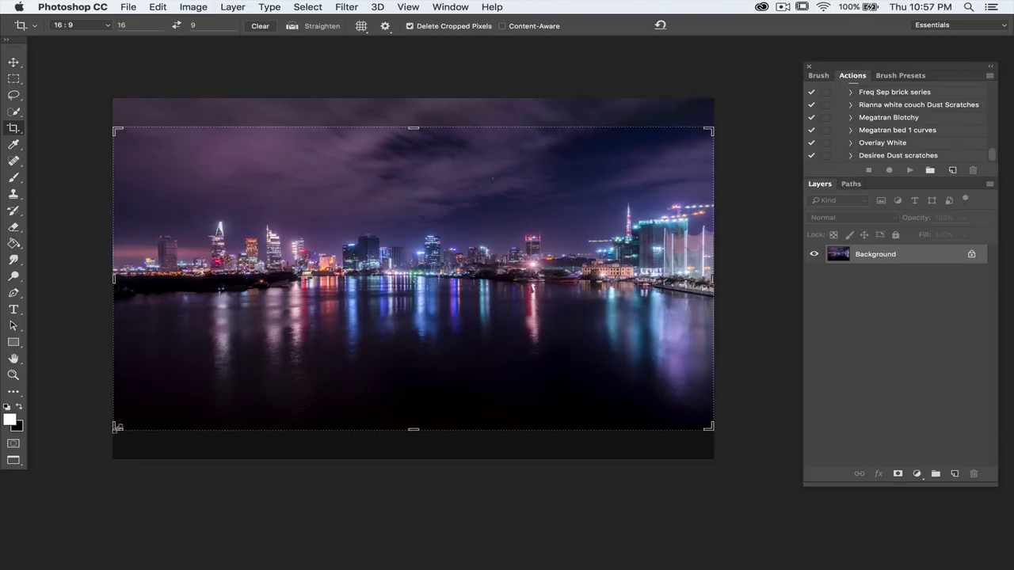
- Pull in the lower-left and upper-right crop corners and apply the 16:9 crop
mouse_move(118, 426)
left_mouse_down()
mouse_move(125, 414)
mouse_move(123, 425)
left_mouse_up()
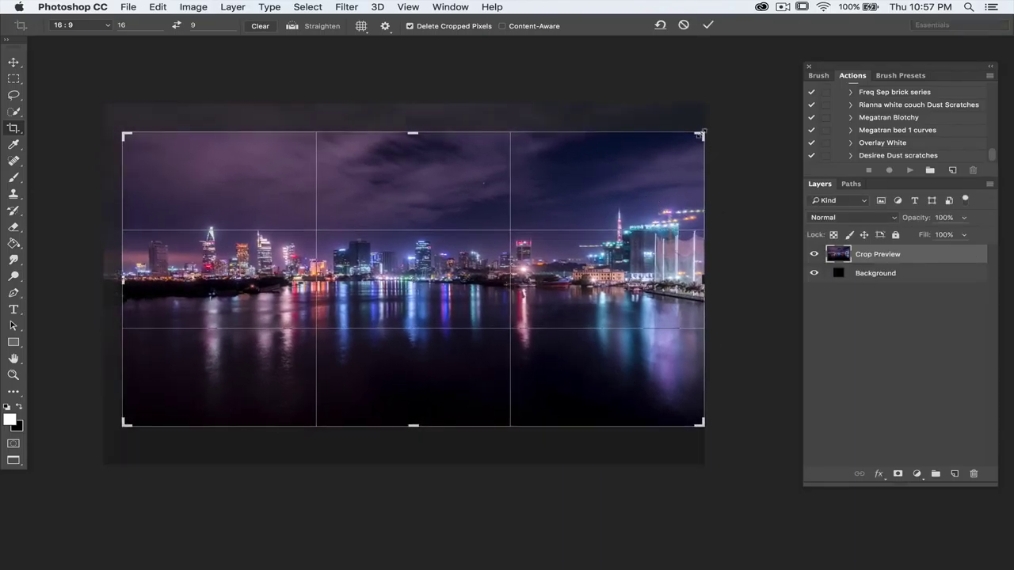
left_click_drag(699, 137, 678, 150)
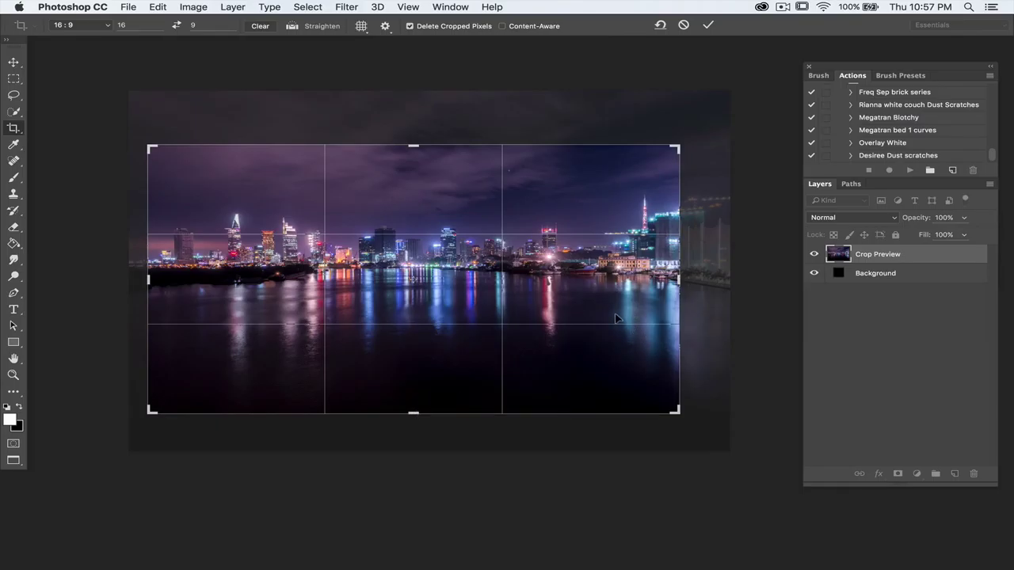
key("Return")
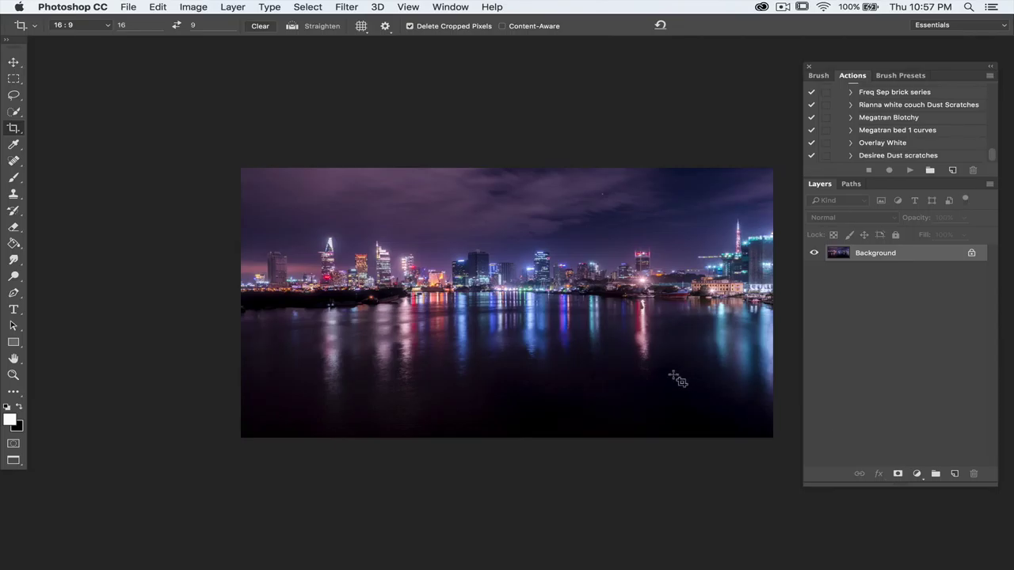
- Draw a tighter 16:9 crop frame of about 22.54 × 12.68 in around the city and river
scroll(674, 378, "up", 2)
left_click(471, 235)
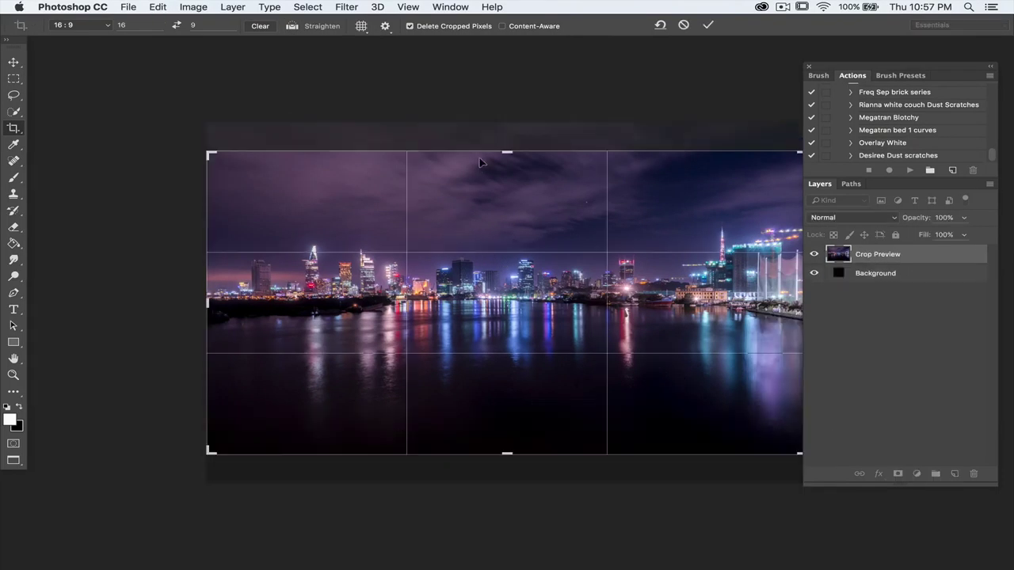
scroll(405, 210, "down", 2)
scroll(406, 210, "down", 1)
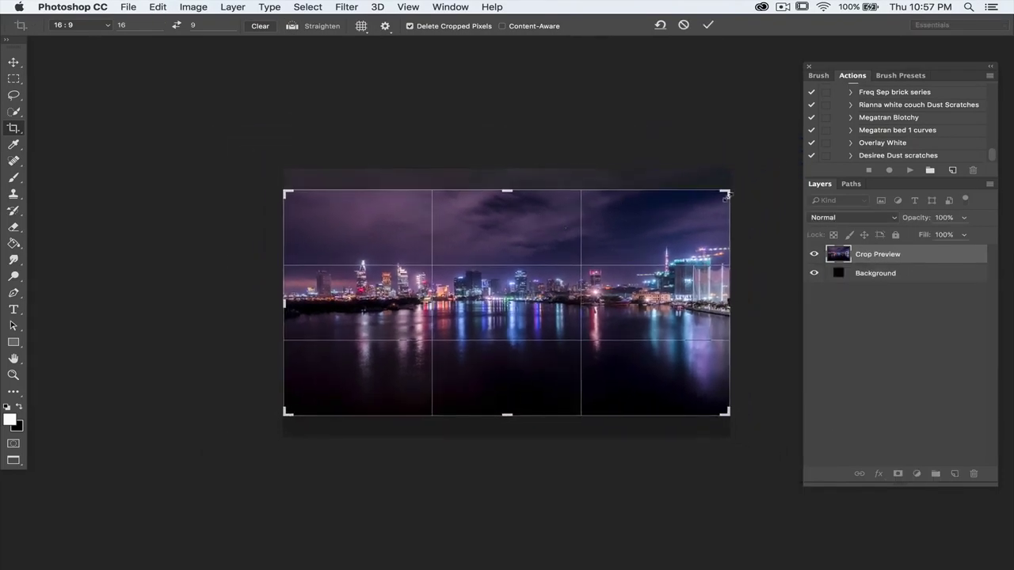
left_click_drag(725, 192, 700, 207)
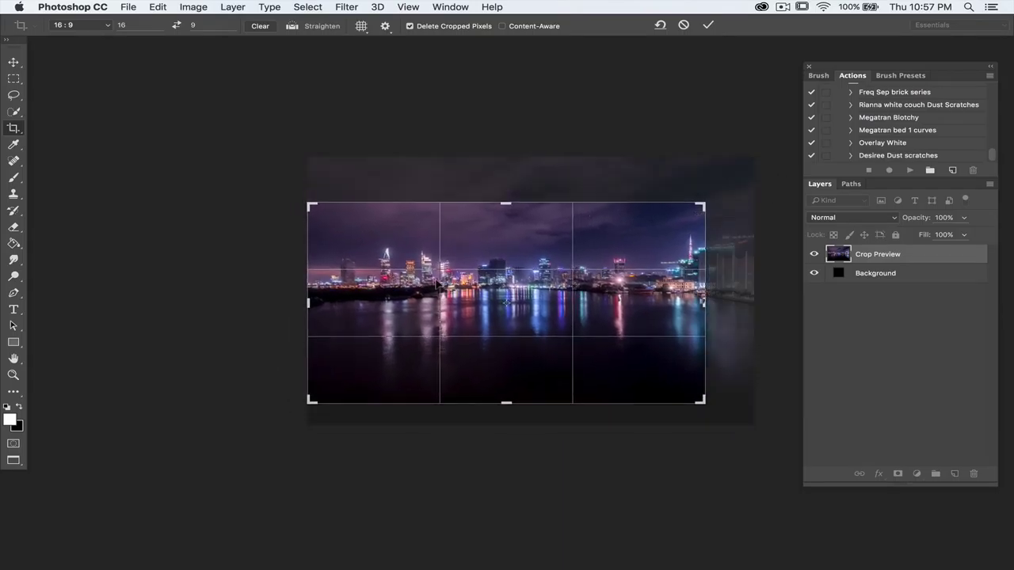
left_click_drag(311, 402, 318, 397)
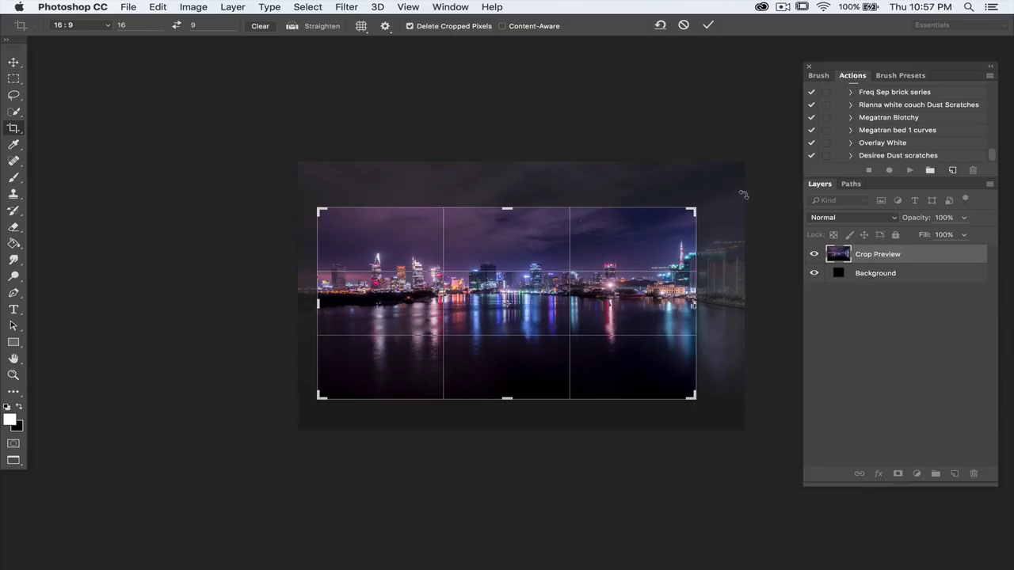
- Apply the tighter 16:9 crop and fit the image in view
key("Return")
key("super+0")
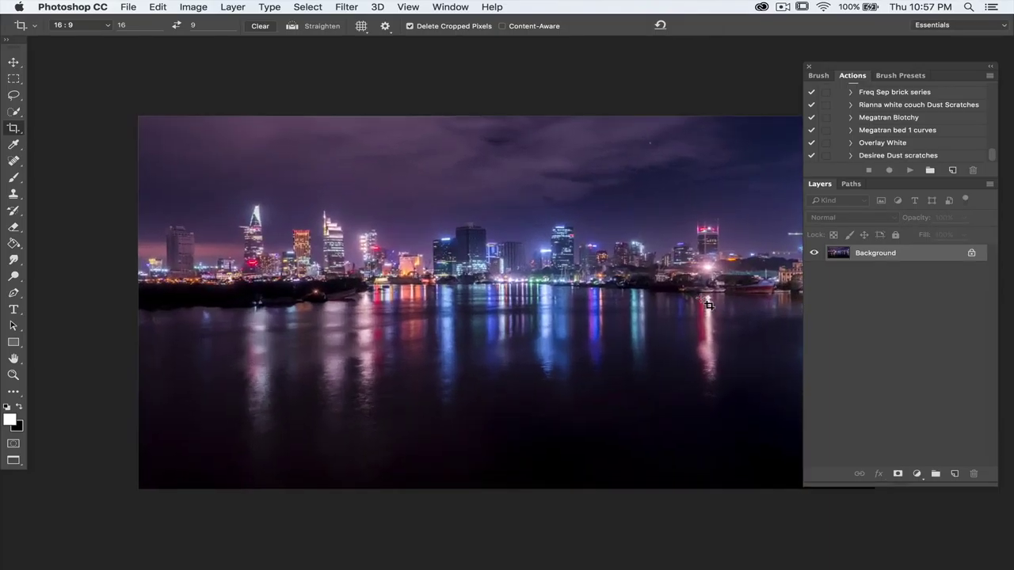
scroll(561, 315, "down", 2)
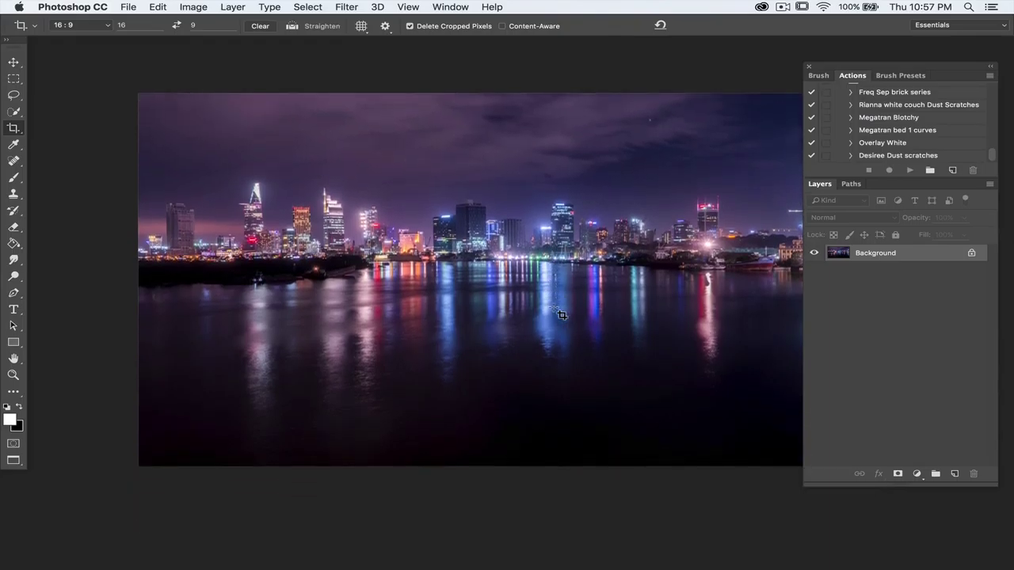
scroll(561, 316, "down", 3)
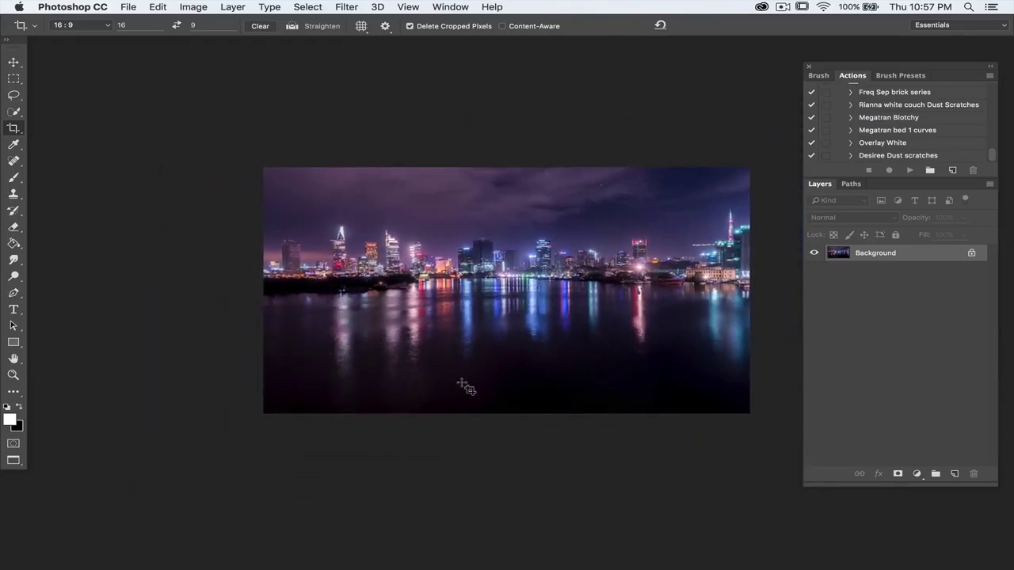
- Clear the crop ratio, raise the bottom edge, and apply the wide panoramic crop
right_click(453, 309)
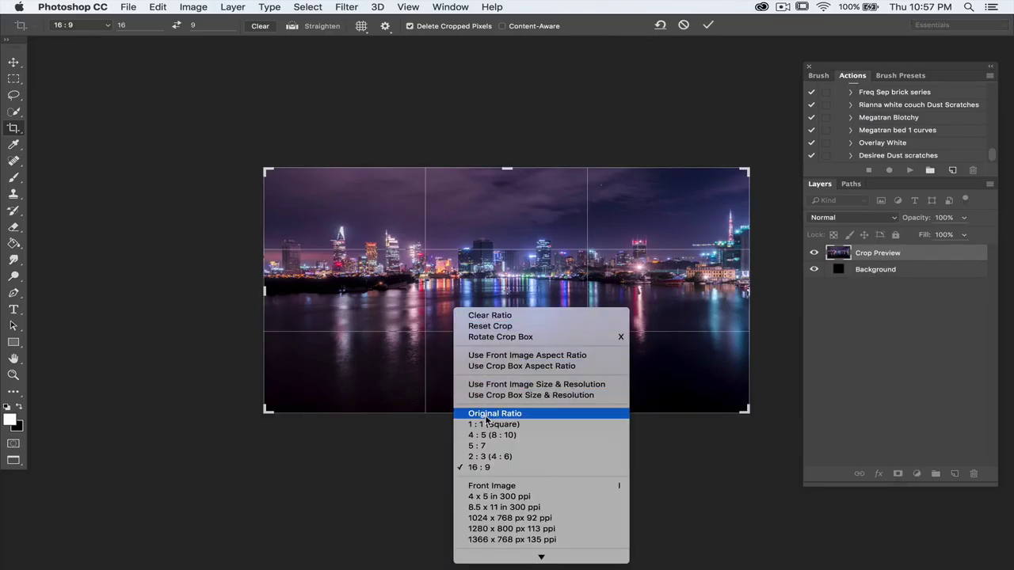
left_click(501, 314)
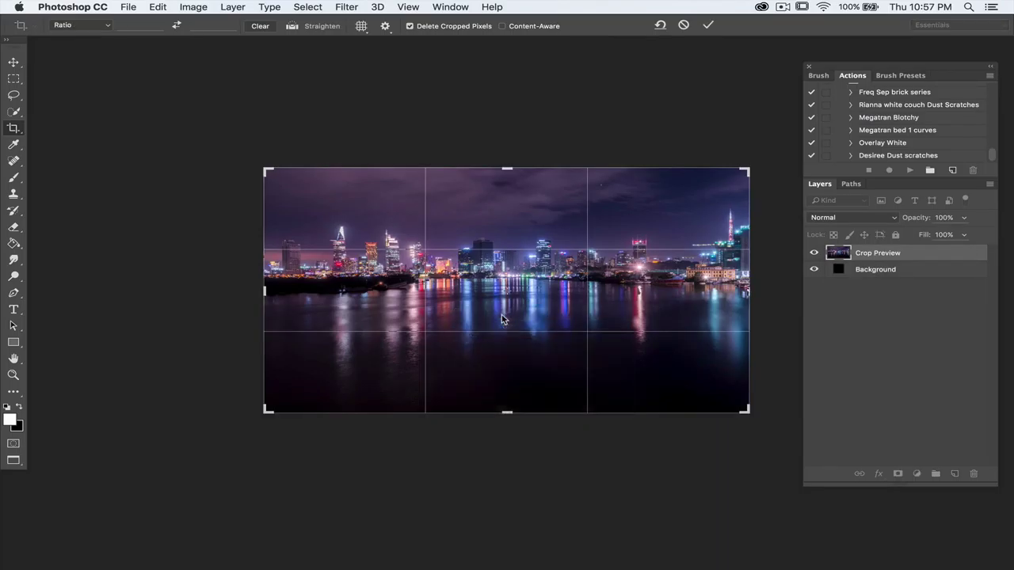
right_click(502, 314)
key("Escape")
left_click_drag(507, 413, 507, 393)
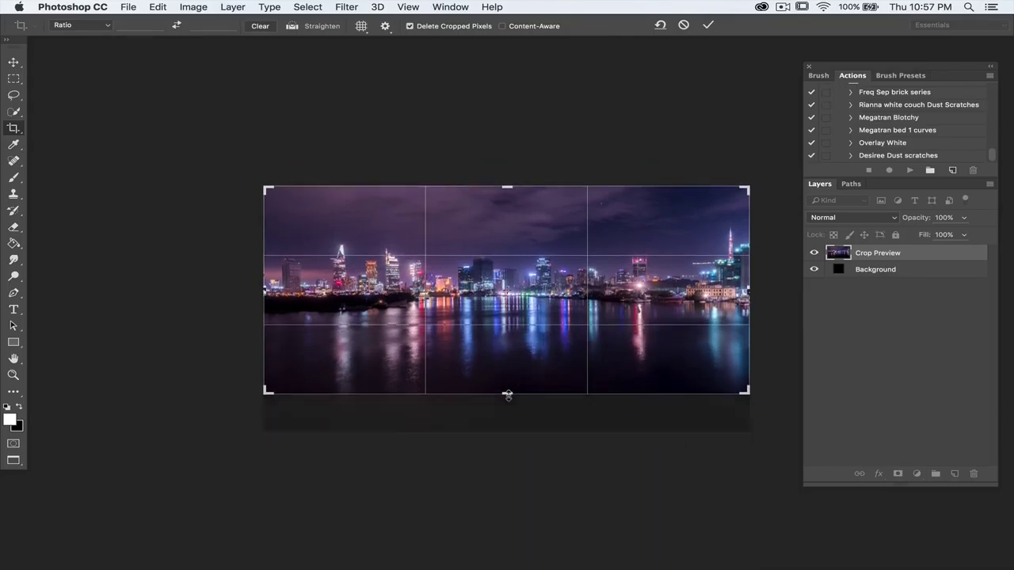
key("Return")
- Zoom in on the panorama and duplicate the Background onto a new Layer 1
key("super+plus")
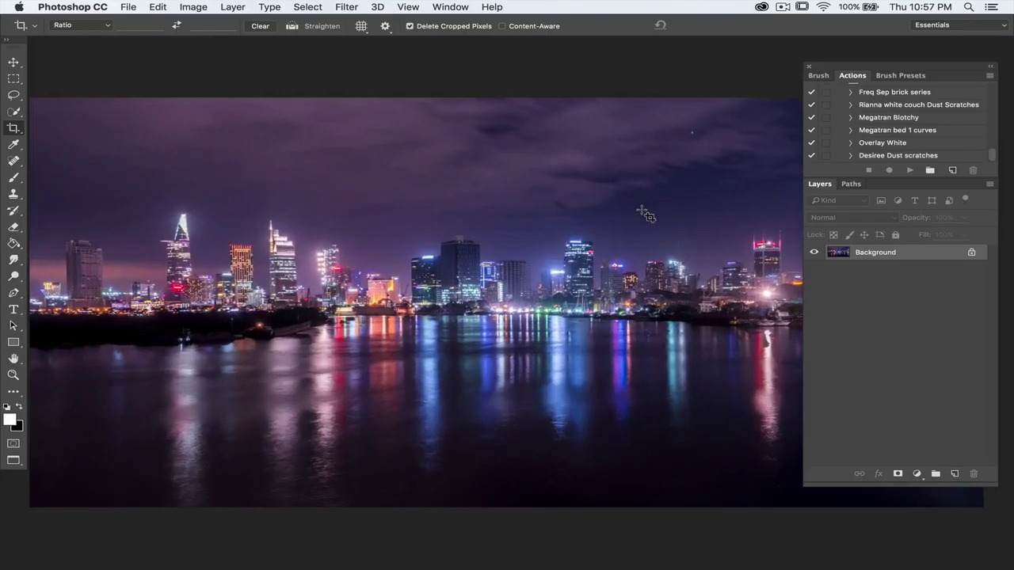
key("super+plus")
key("super+j")
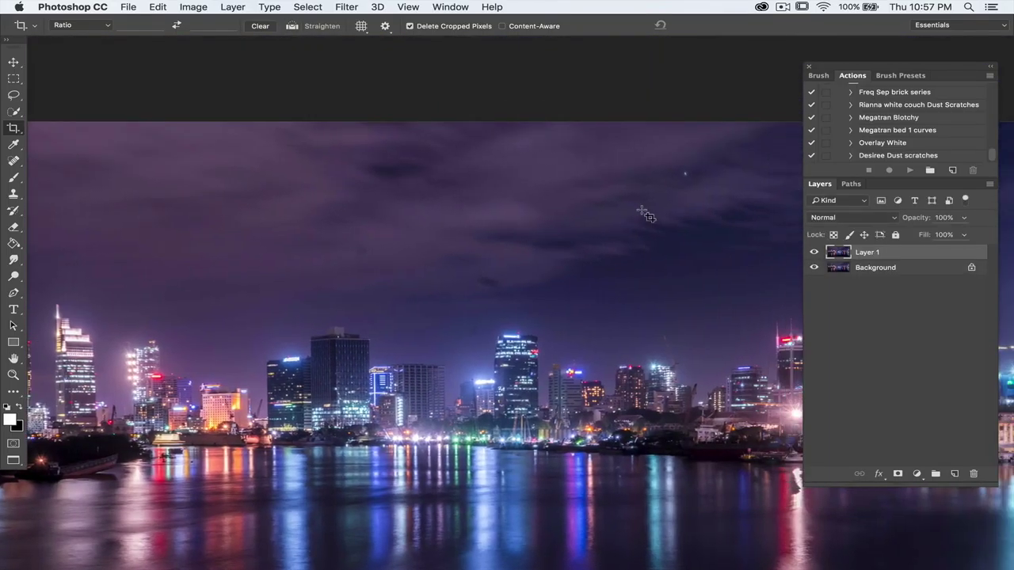
- Remove two dust specks in the sky, one with the Spot Healing Brush and one with the Patch Tool
left_click(14, 161)
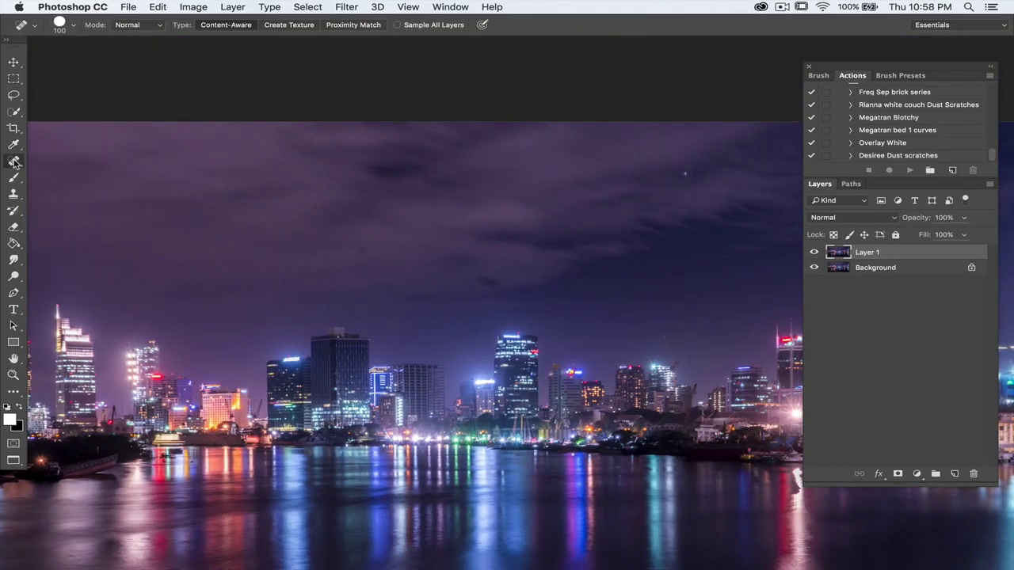
left_click(364, 251)
right_click(16, 162)
left_click(63, 185)
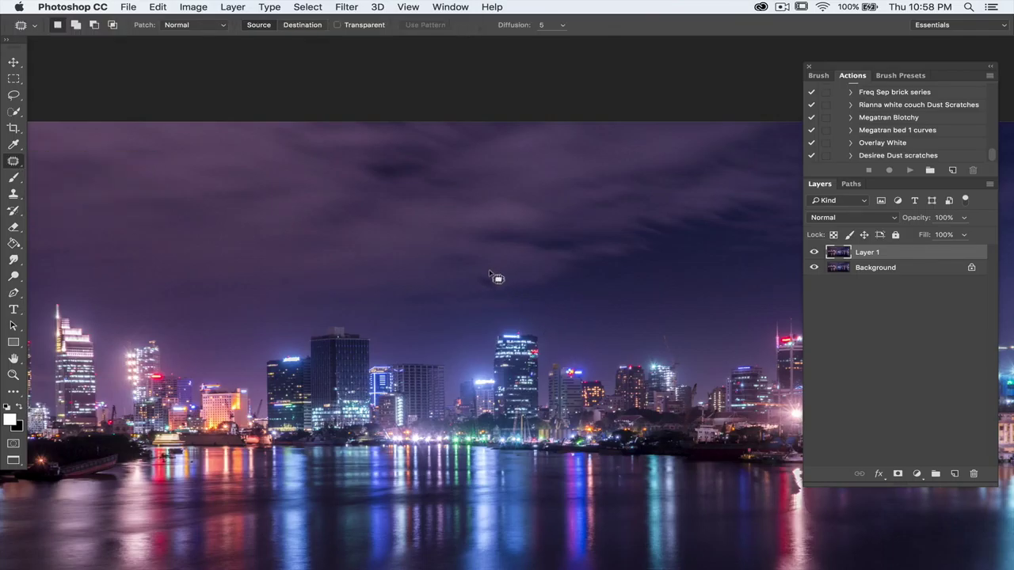
mouse_move(485, 275)
left_mouse_down()
mouse_move(483, 287)
mouse_move(507, 281)
mouse_move(495, 273)
mouse_move(532, 272)
mouse_move(516, 256)
left_mouse_up()
key("ctrl+d")
- Return to the Spot Healing Brush and scan the rest of the sky for remaining specks
scroll(516, 257, "right", 10)
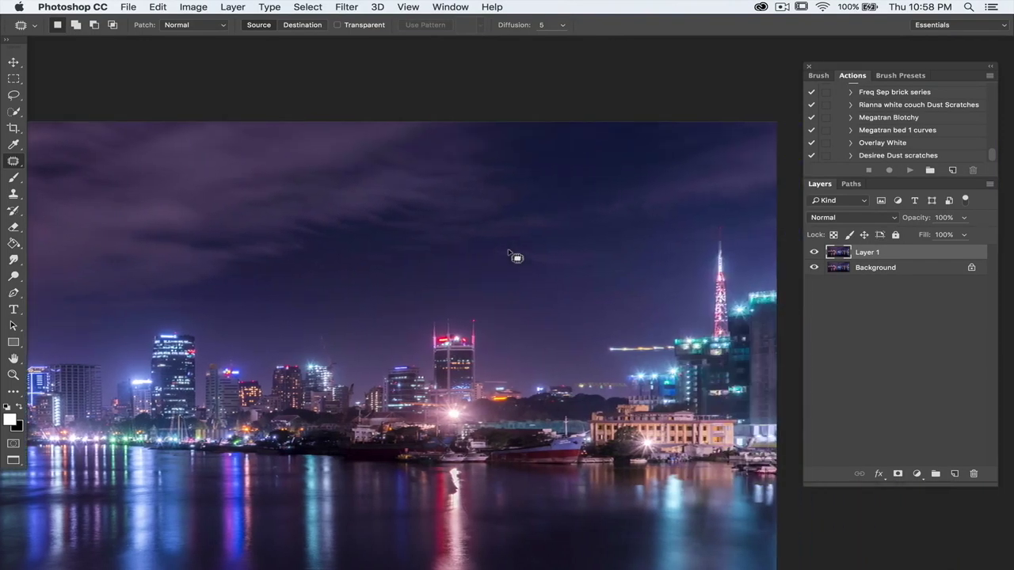
scroll(515, 257, "left", 15)
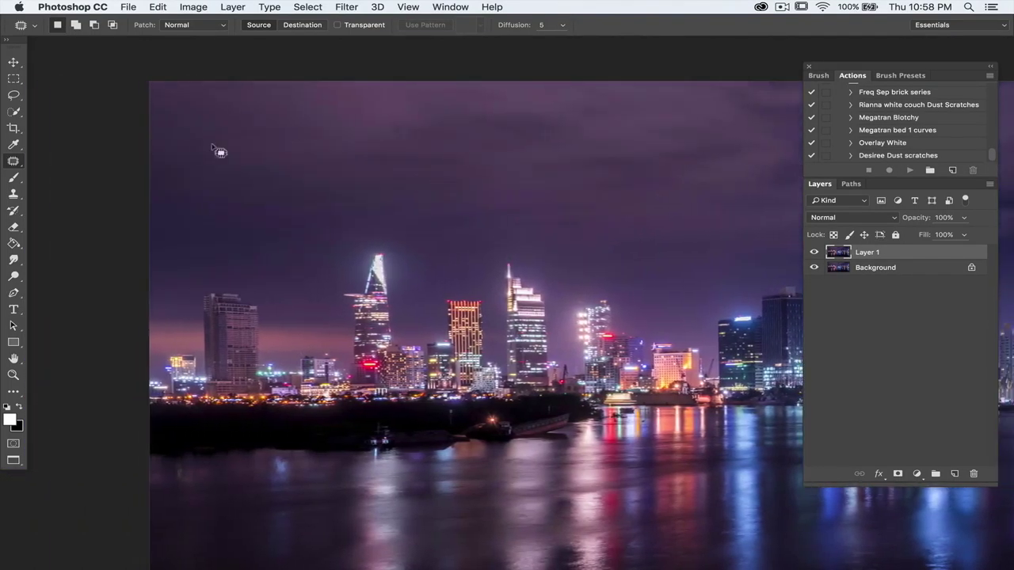
right_click(12, 163)
left_click(50, 168)
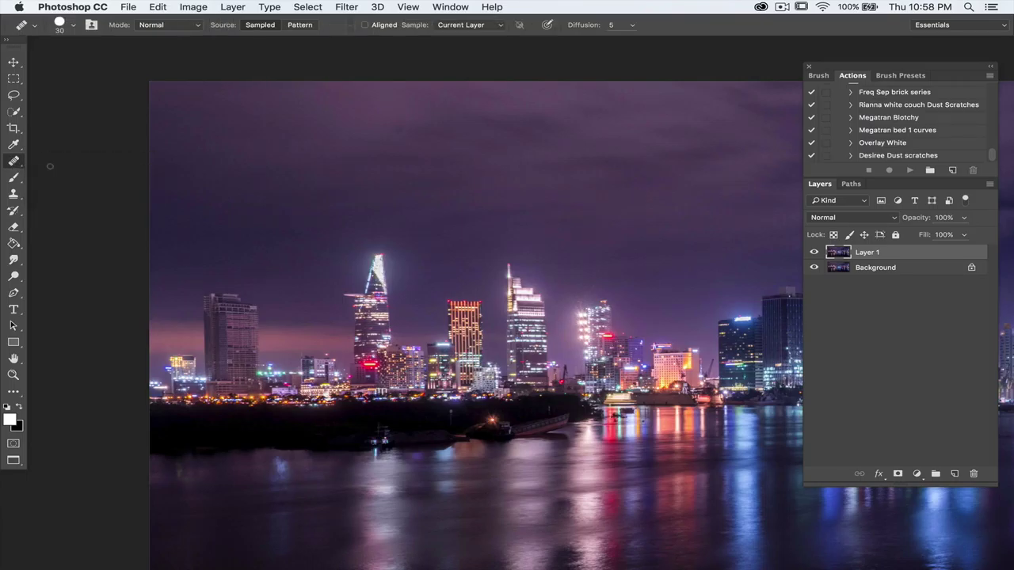
right_click(17, 168)
left_click(55, 159)
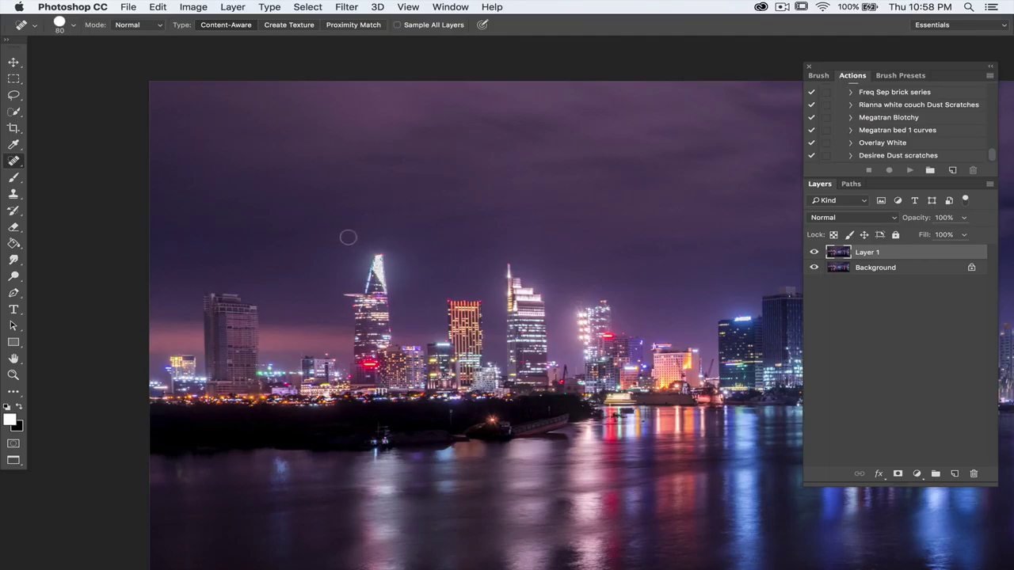
scroll(503, 214, "down", 3)
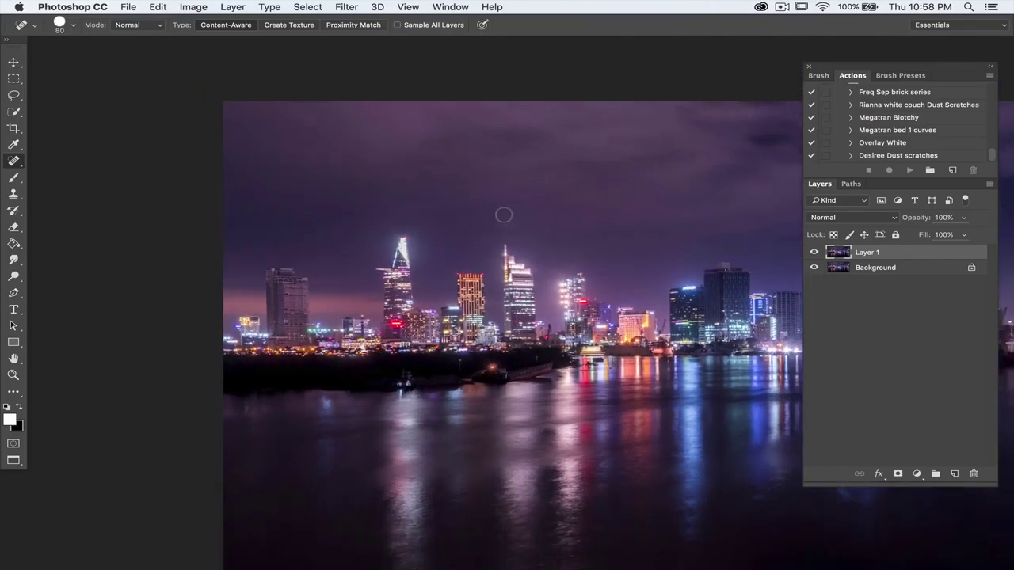
scroll(437, 236, "down", 5)
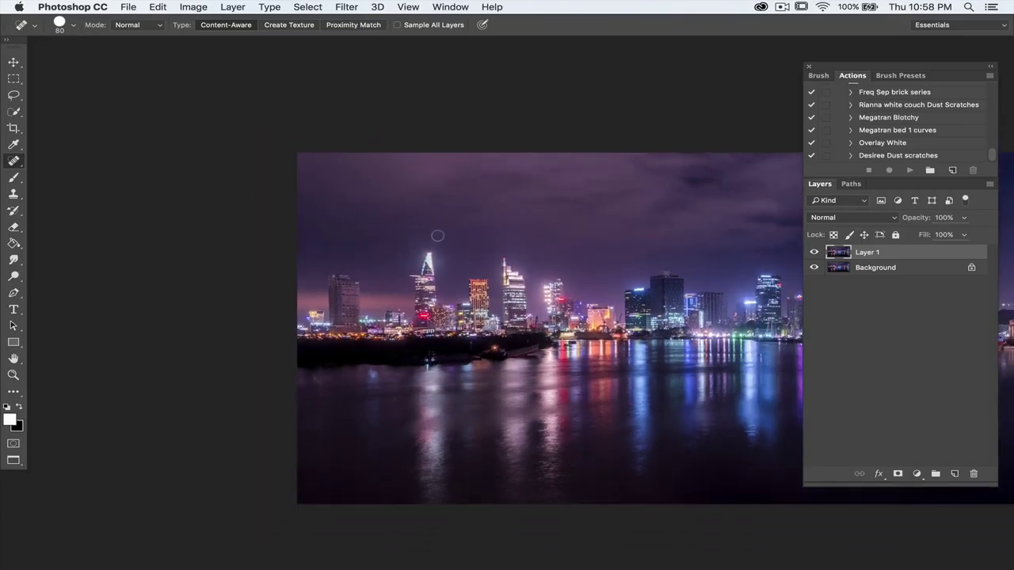
scroll(437, 235, "down", 2)
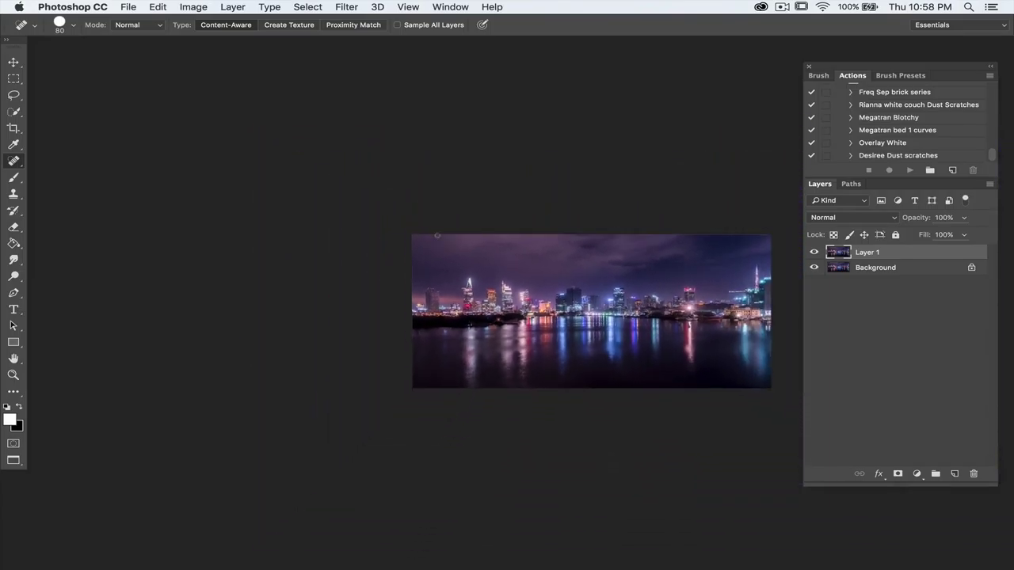
scroll(509, 252, "up", 3)
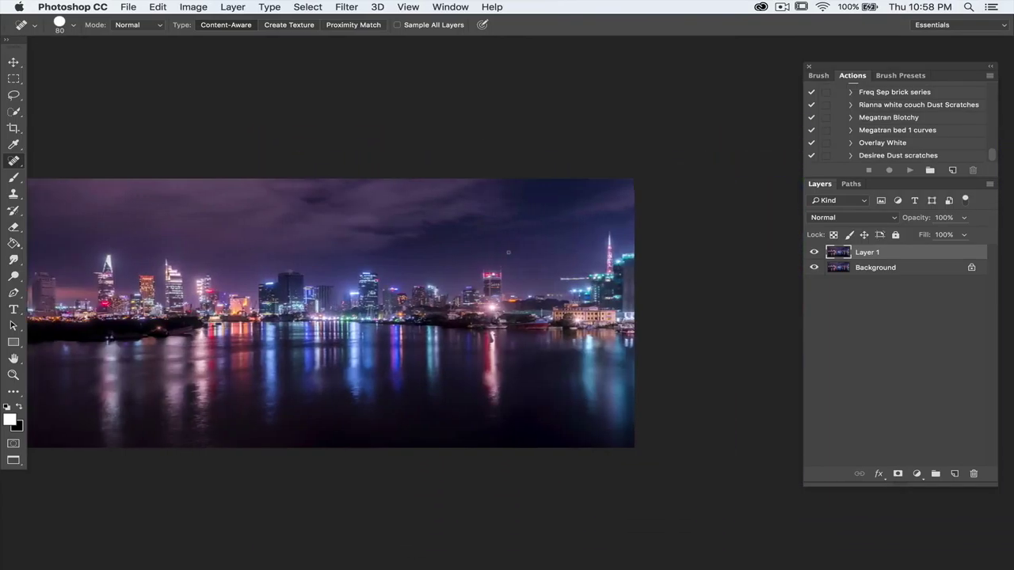